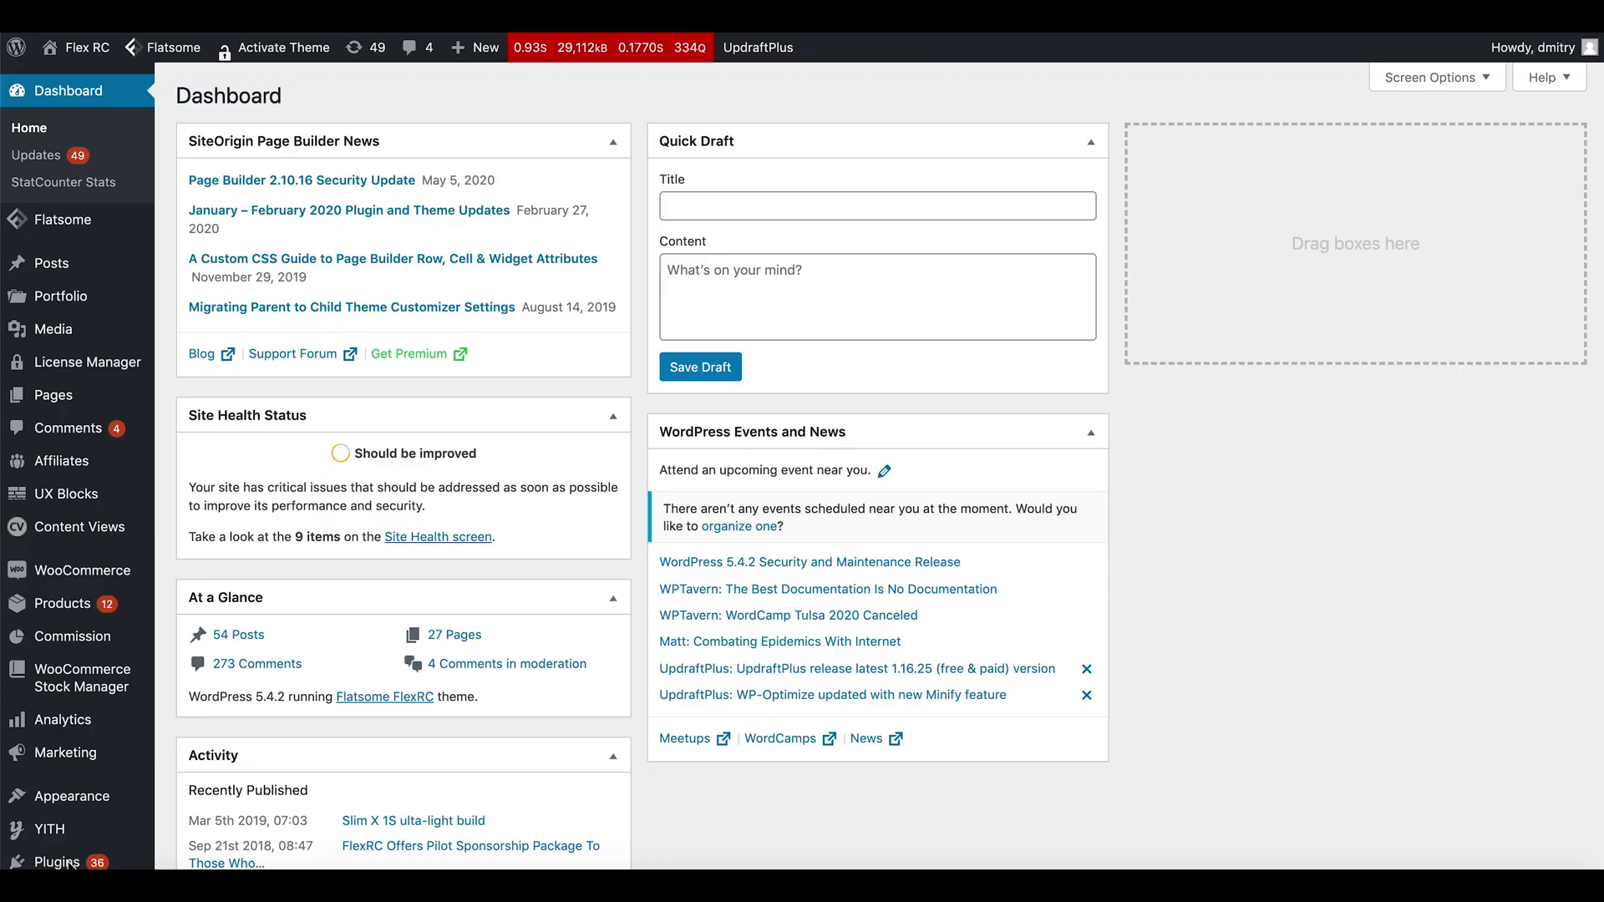
Search the plugin directory for "shipping packages" and activate the Shipping Packages for WooCommerce plugin
{"action": "scroll", "coordinate": [67, 790], "scroll_direction": "down", "scroll_amount": 3}
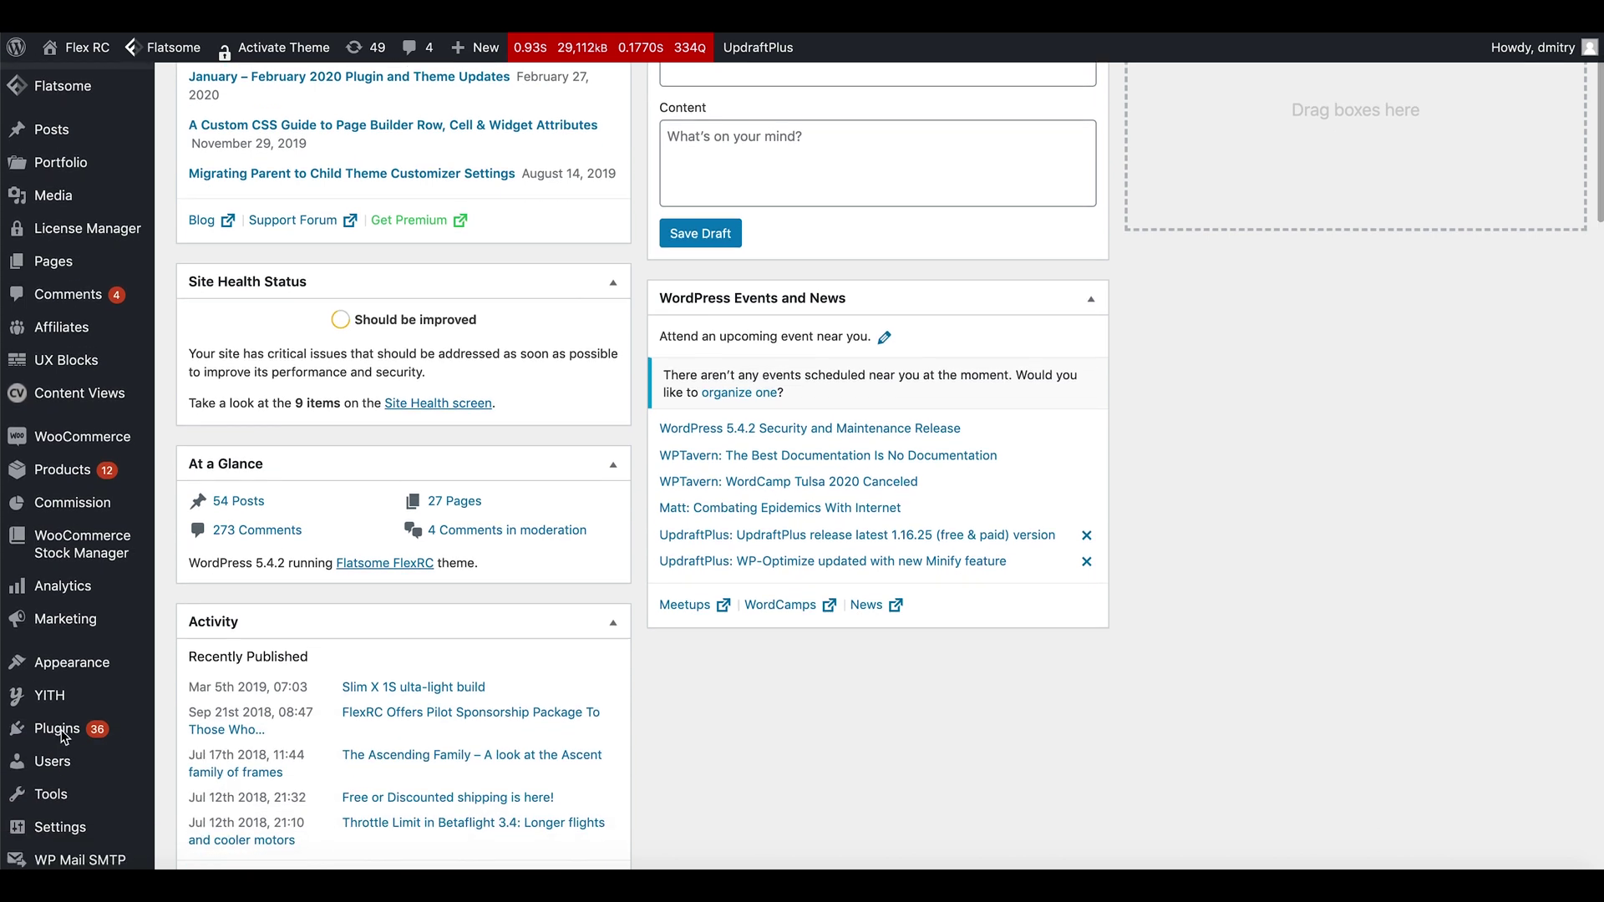
{"action": "left_click", "coordinate": [61, 735]}
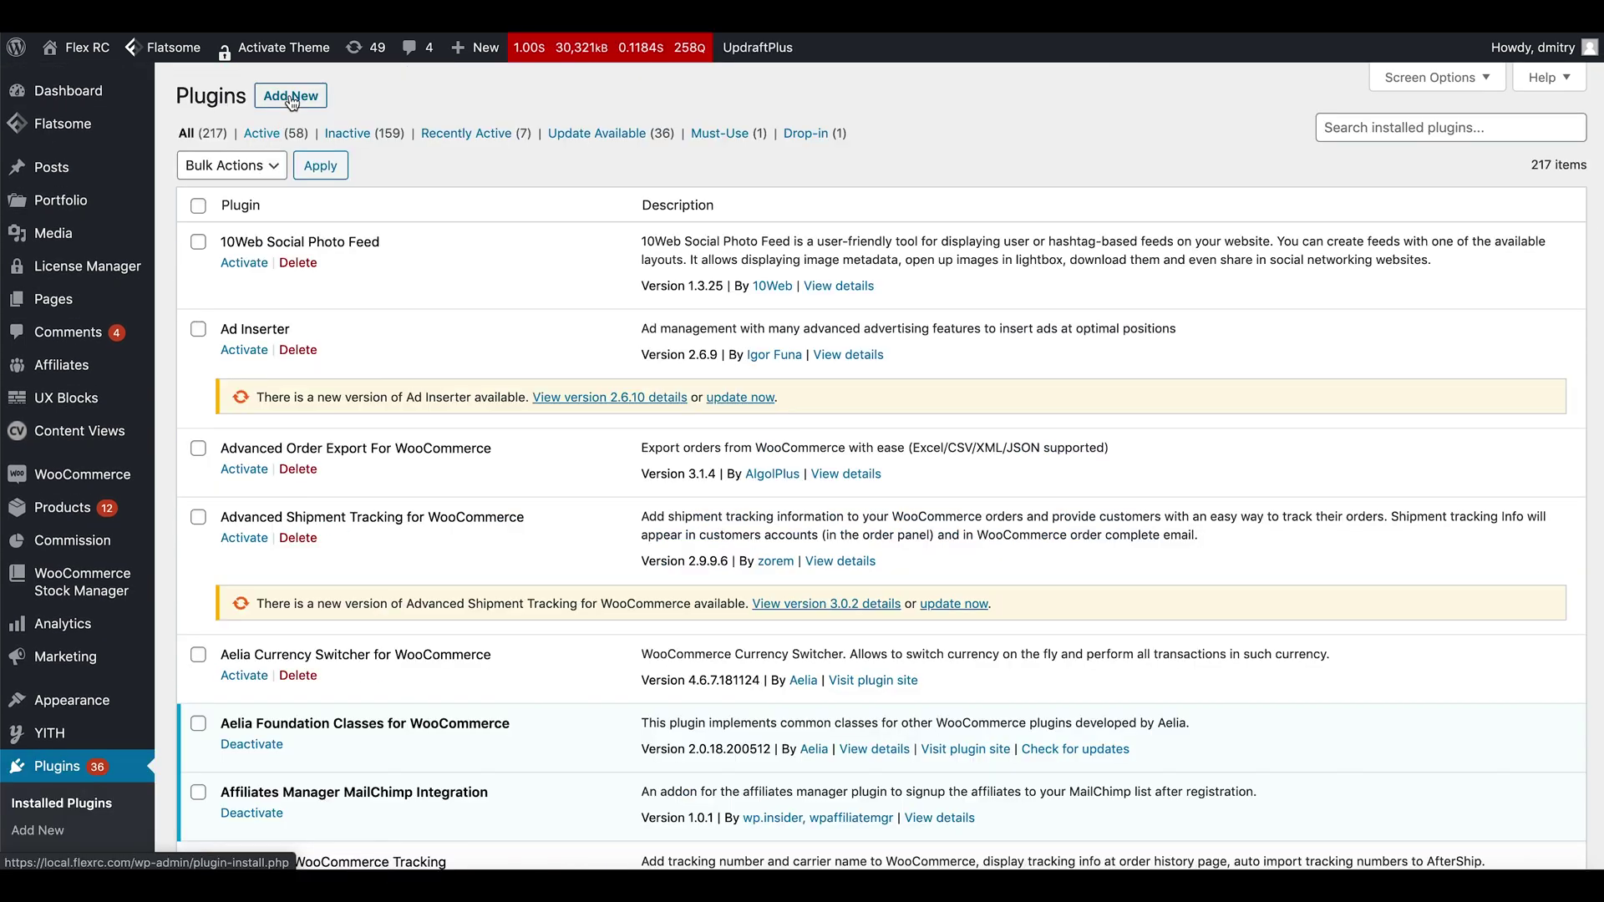
{"action": "left_click", "coordinate": [290, 97]}
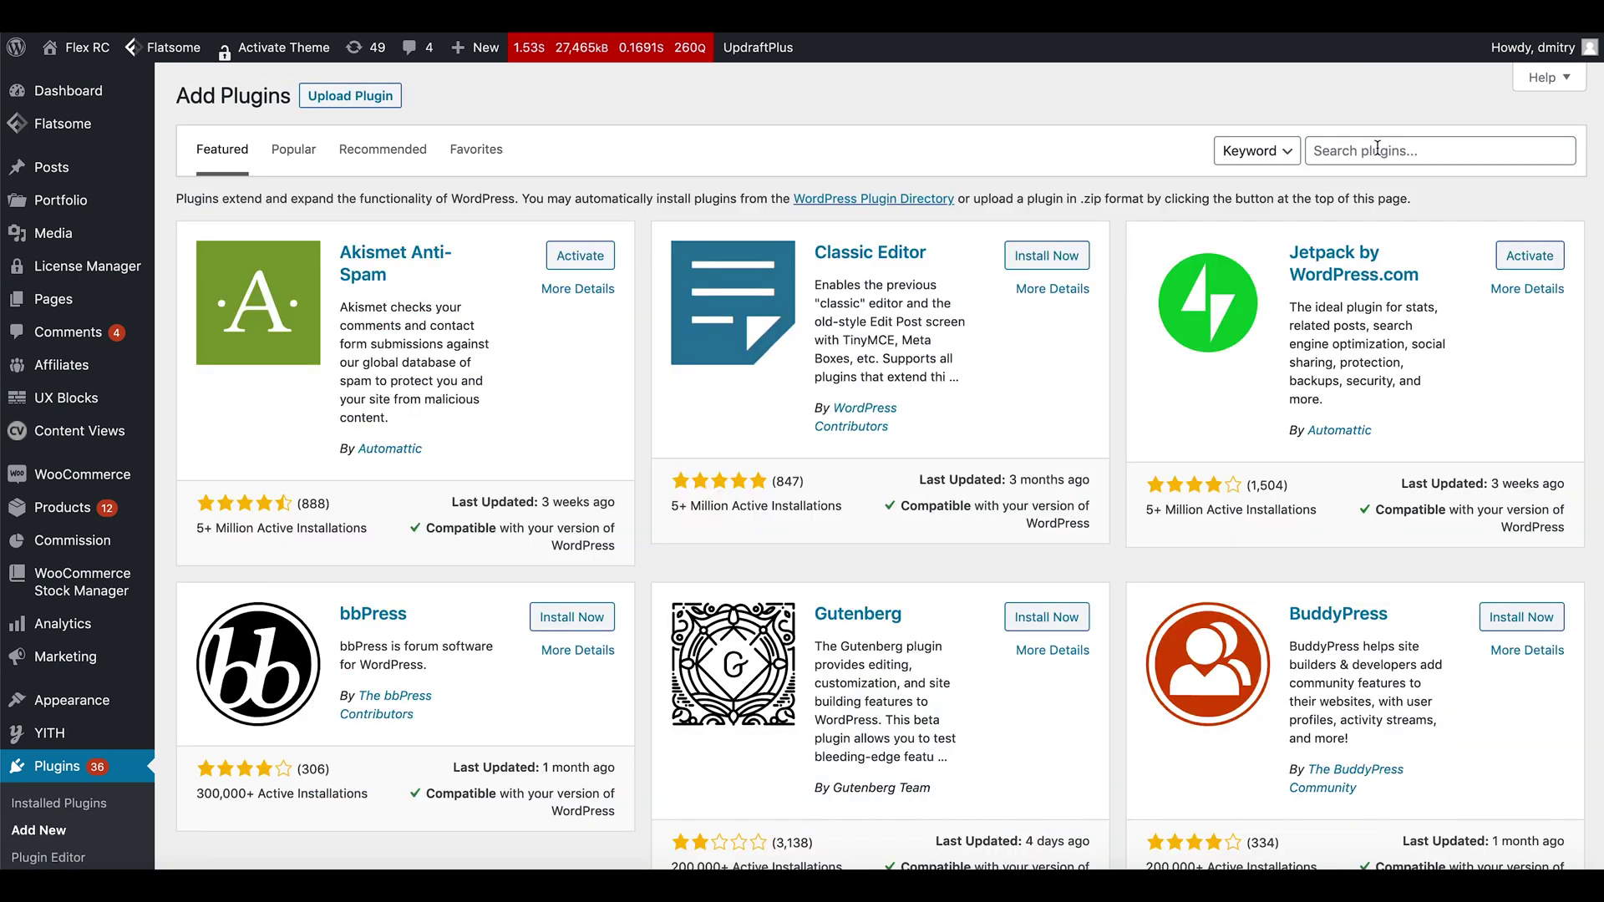
{"action": "left_click", "coordinate": [1377, 149]}
{"action": "type", "text": "shipping packages"}
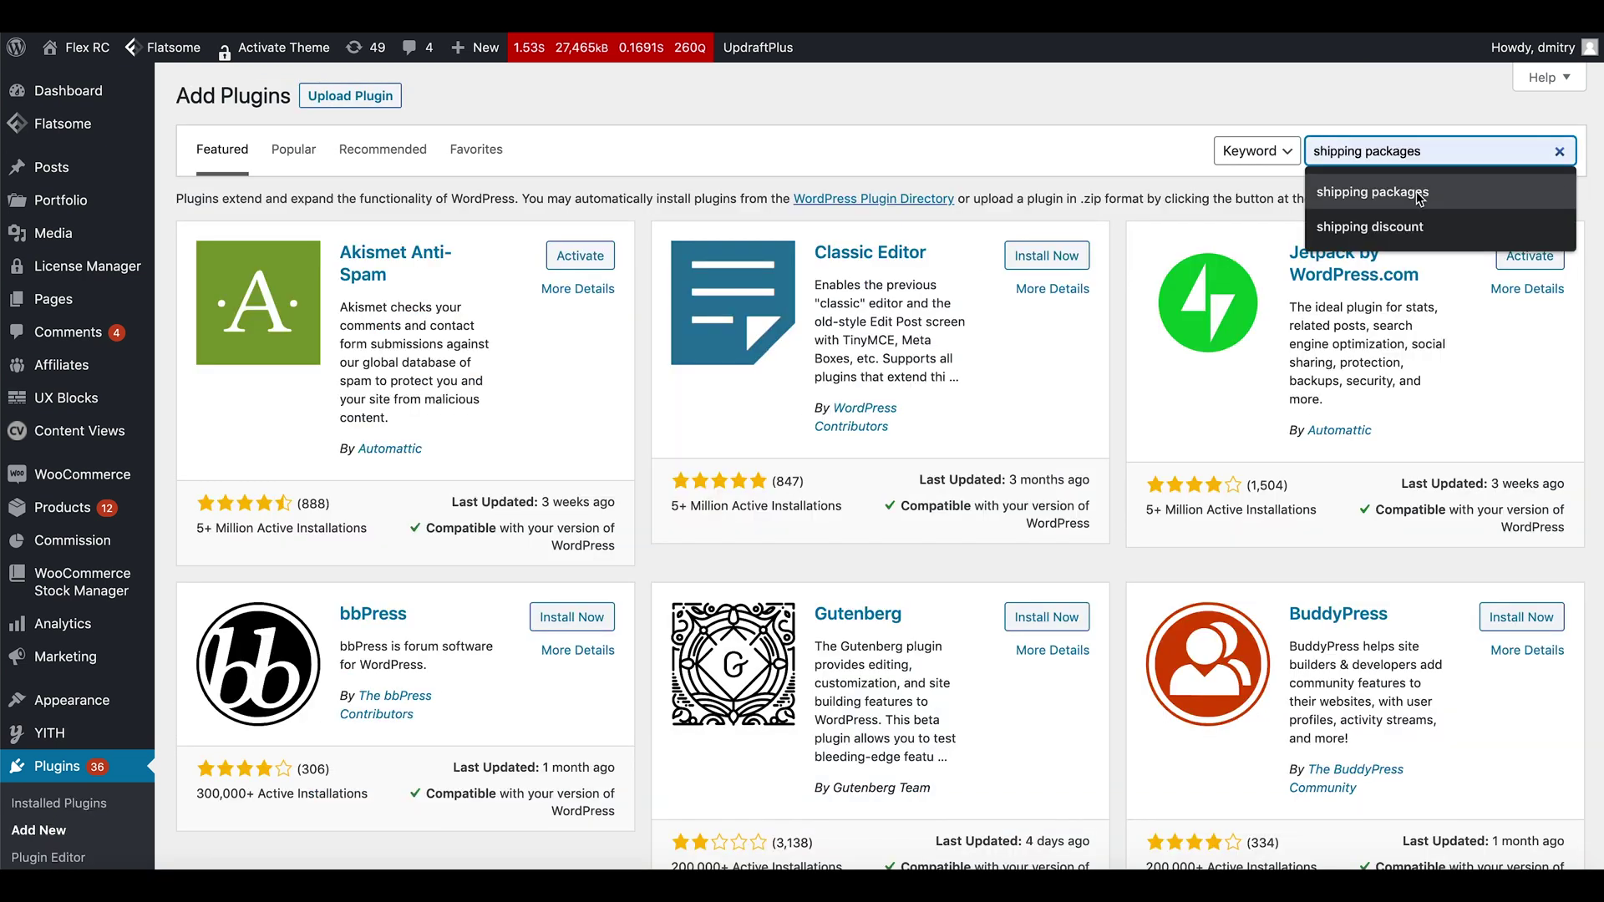
{"action": "left_click", "coordinate": [1412, 191]}
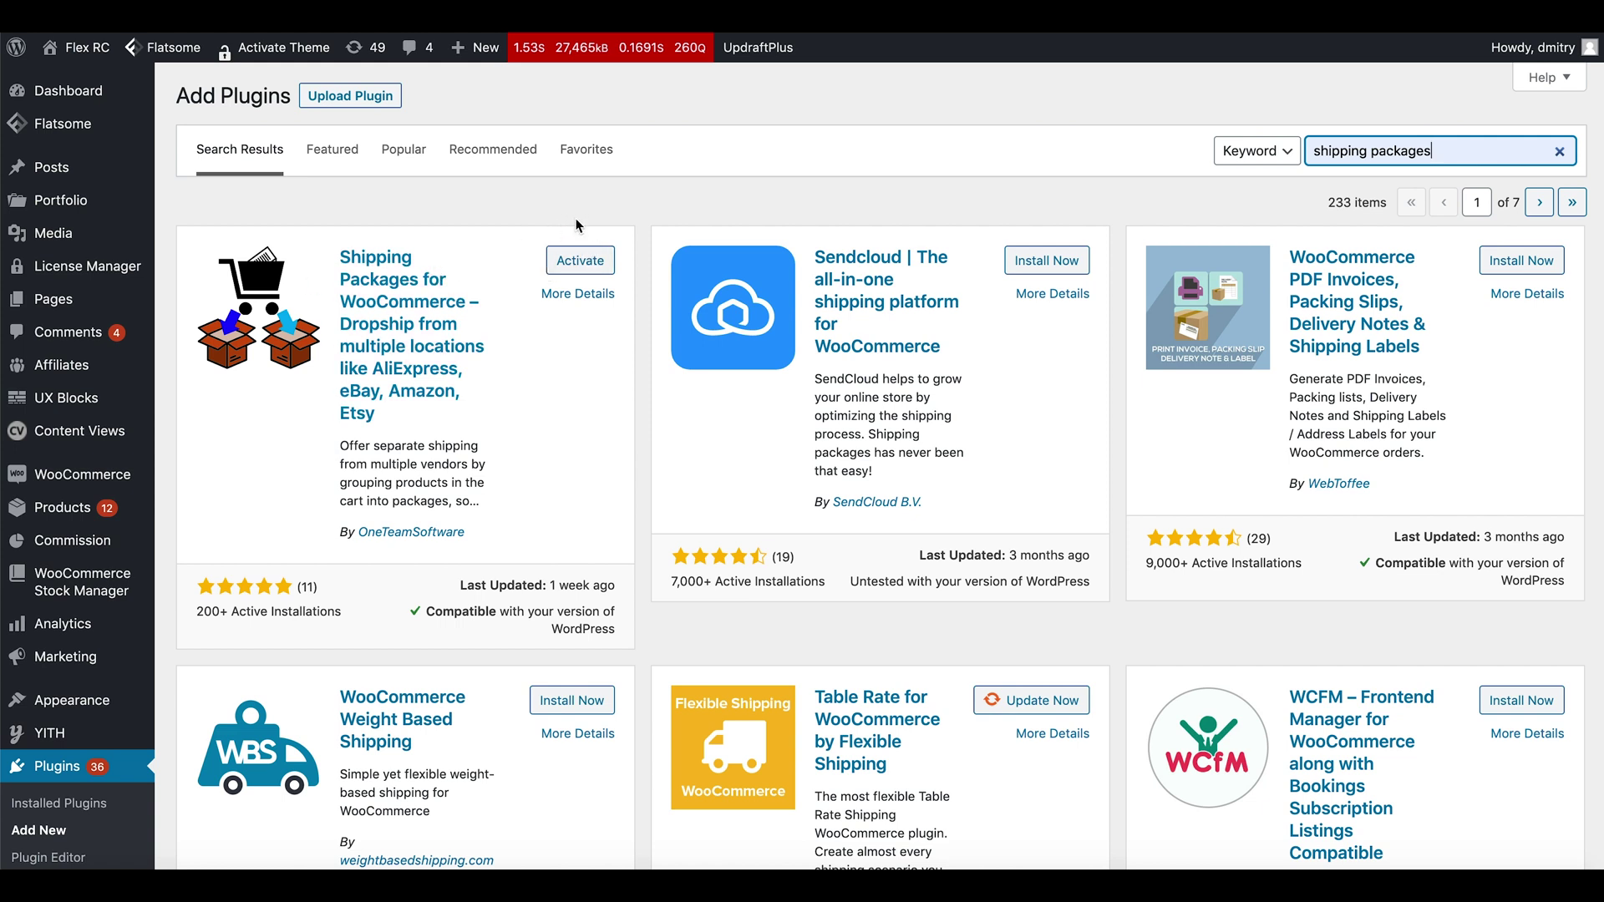
{"action": "left_click", "coordinate": [567, 265]}
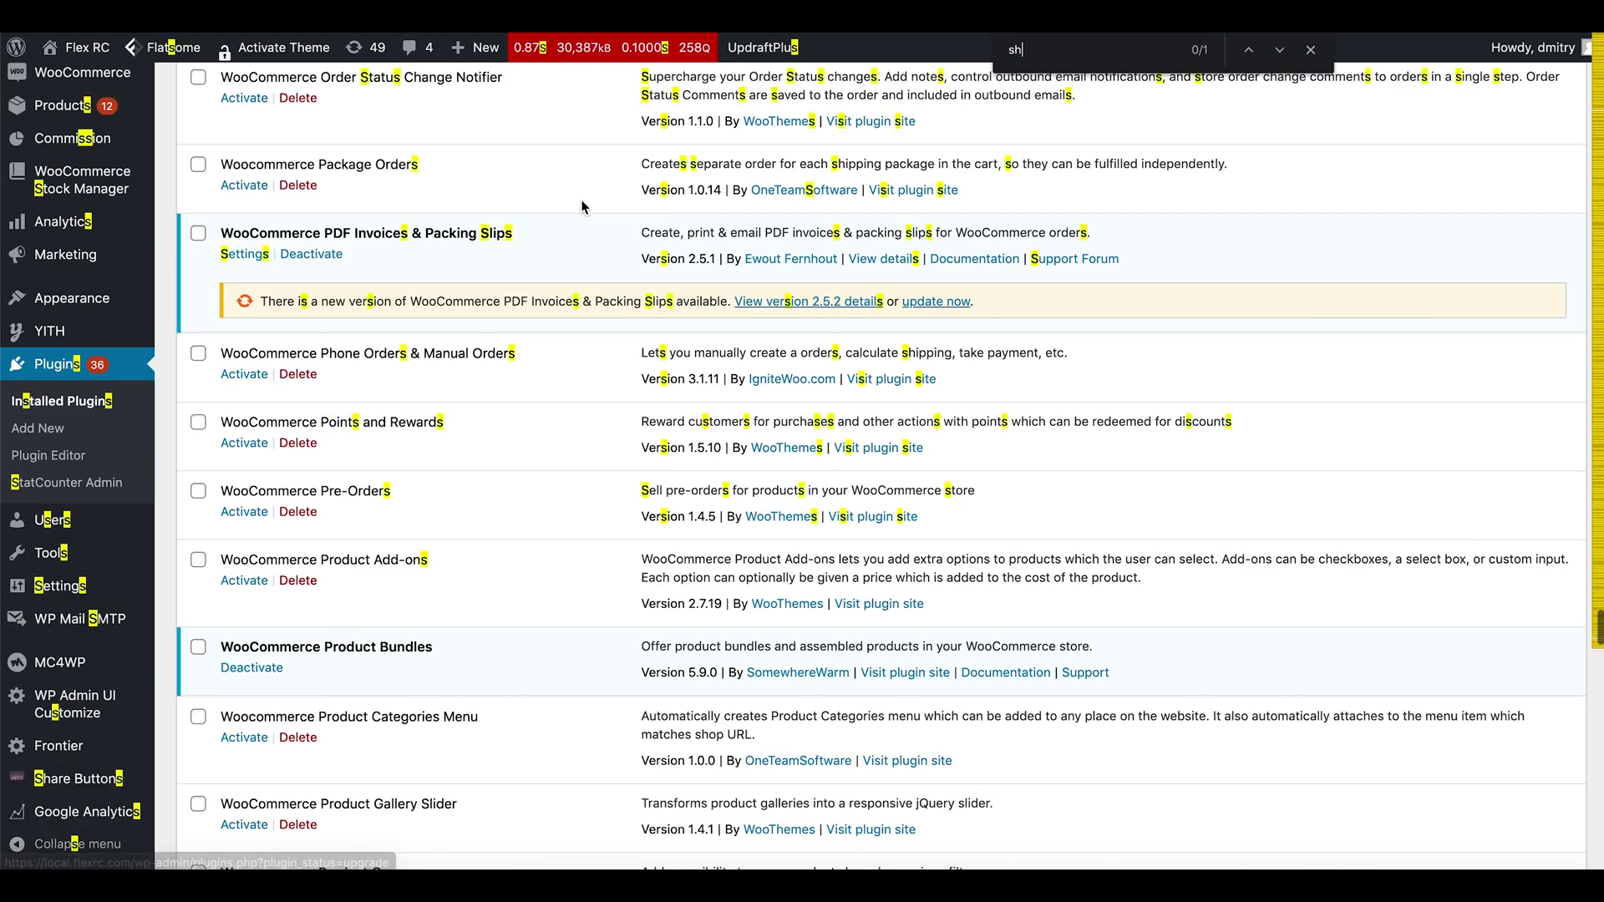
Find "shipping package" in the installed plugins list and open the settings of Woocommerce Shipping Packages
{"action": "type", "text": "package"}
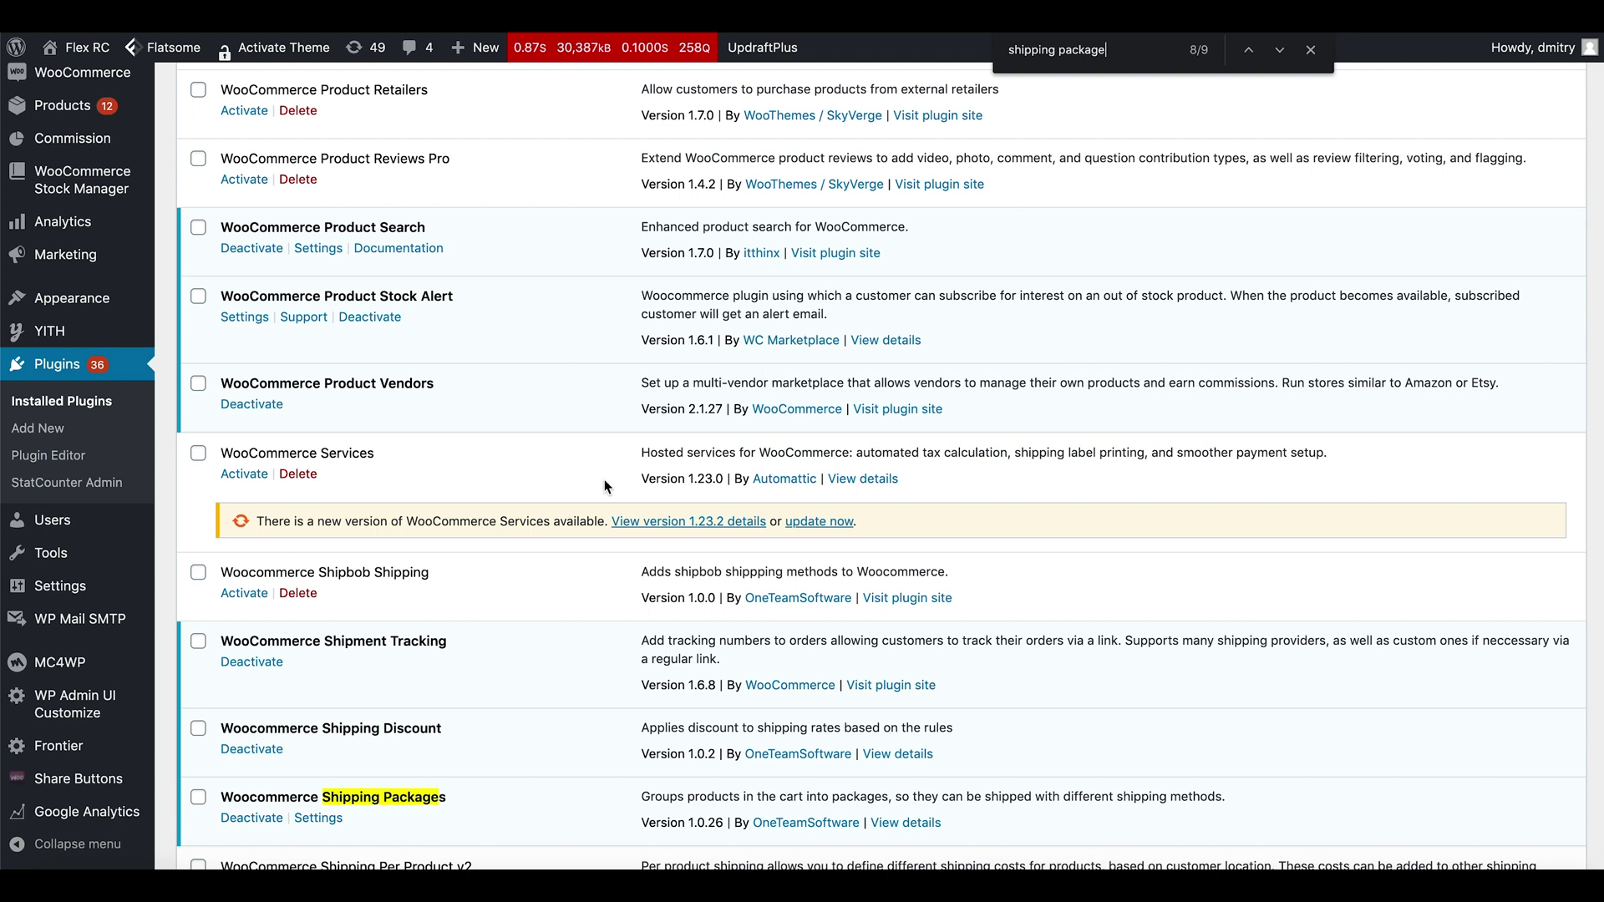
{"action": "scroll", "coordinate": [562, 576], "scroll_direction": "down", "scroll_amount": 2}
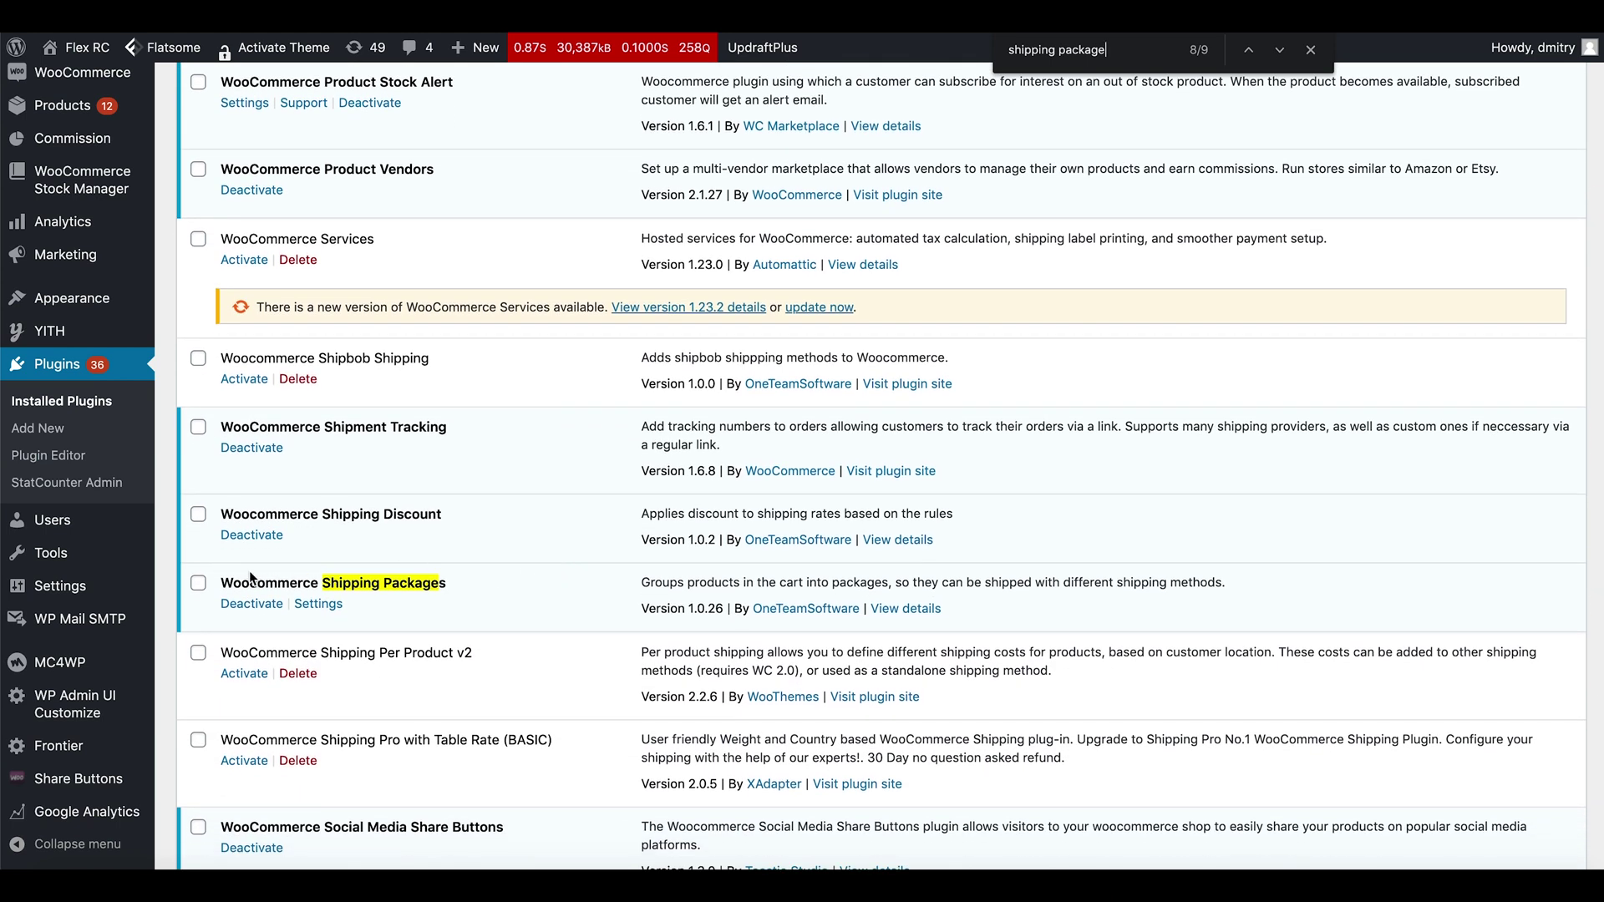
{"action": "left_click", "coordinate": [318, 606]}
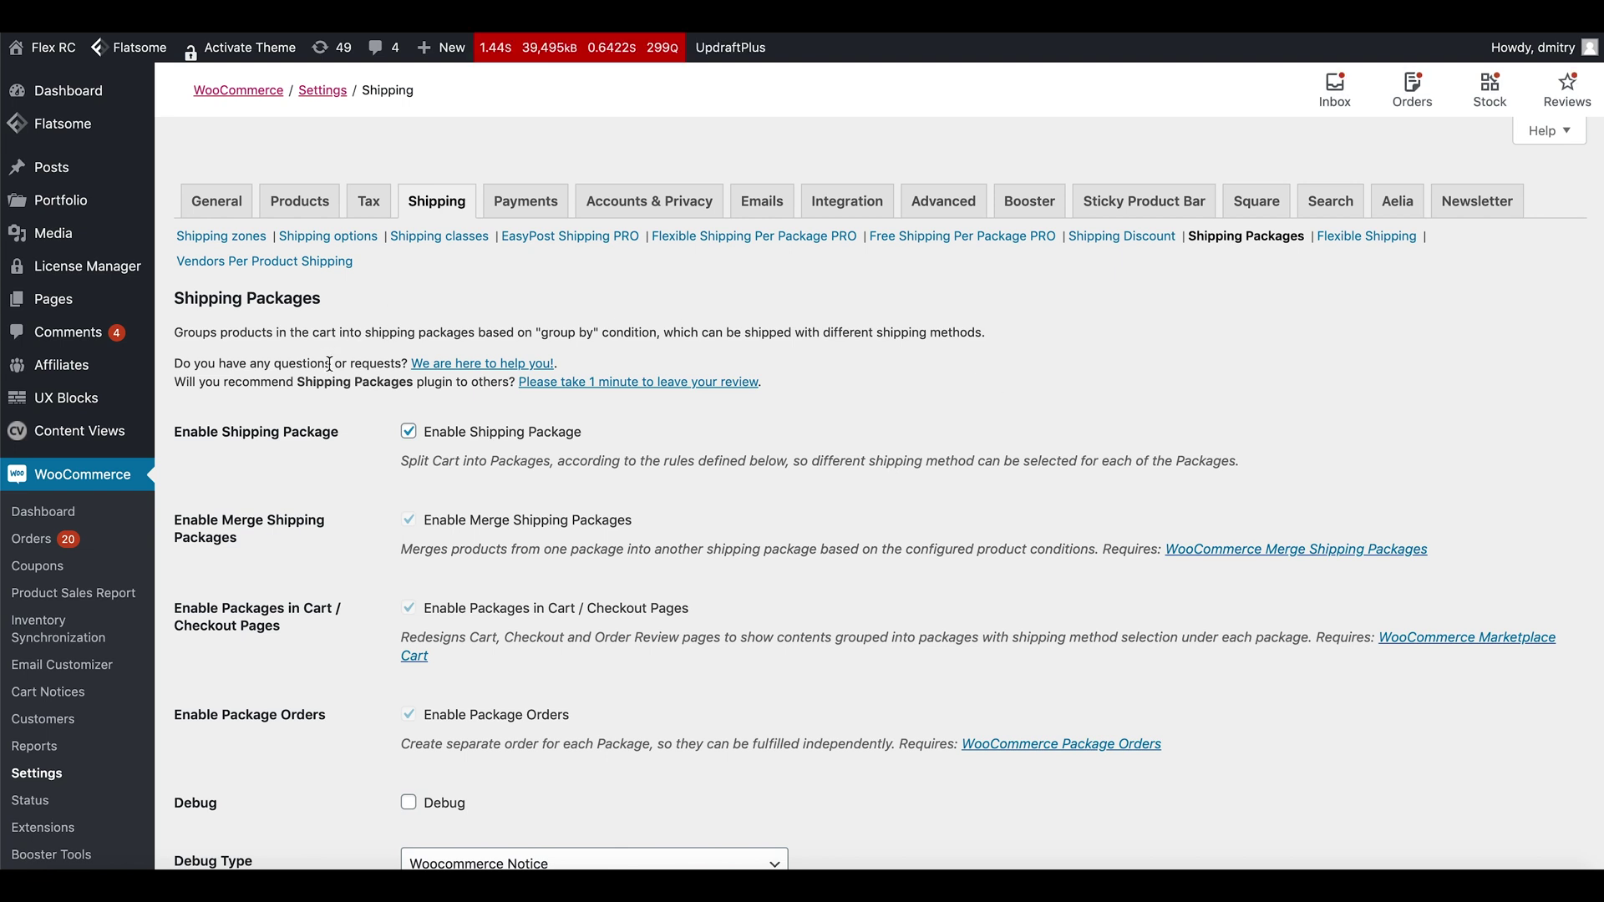
View the support contact form behind the "We are here to help you!" link and return to the Shipping Packages settings
{"action": "right_click", "coordinate": [505, 364]}
{"action": "left_click", "coordinate": [544, 376]}
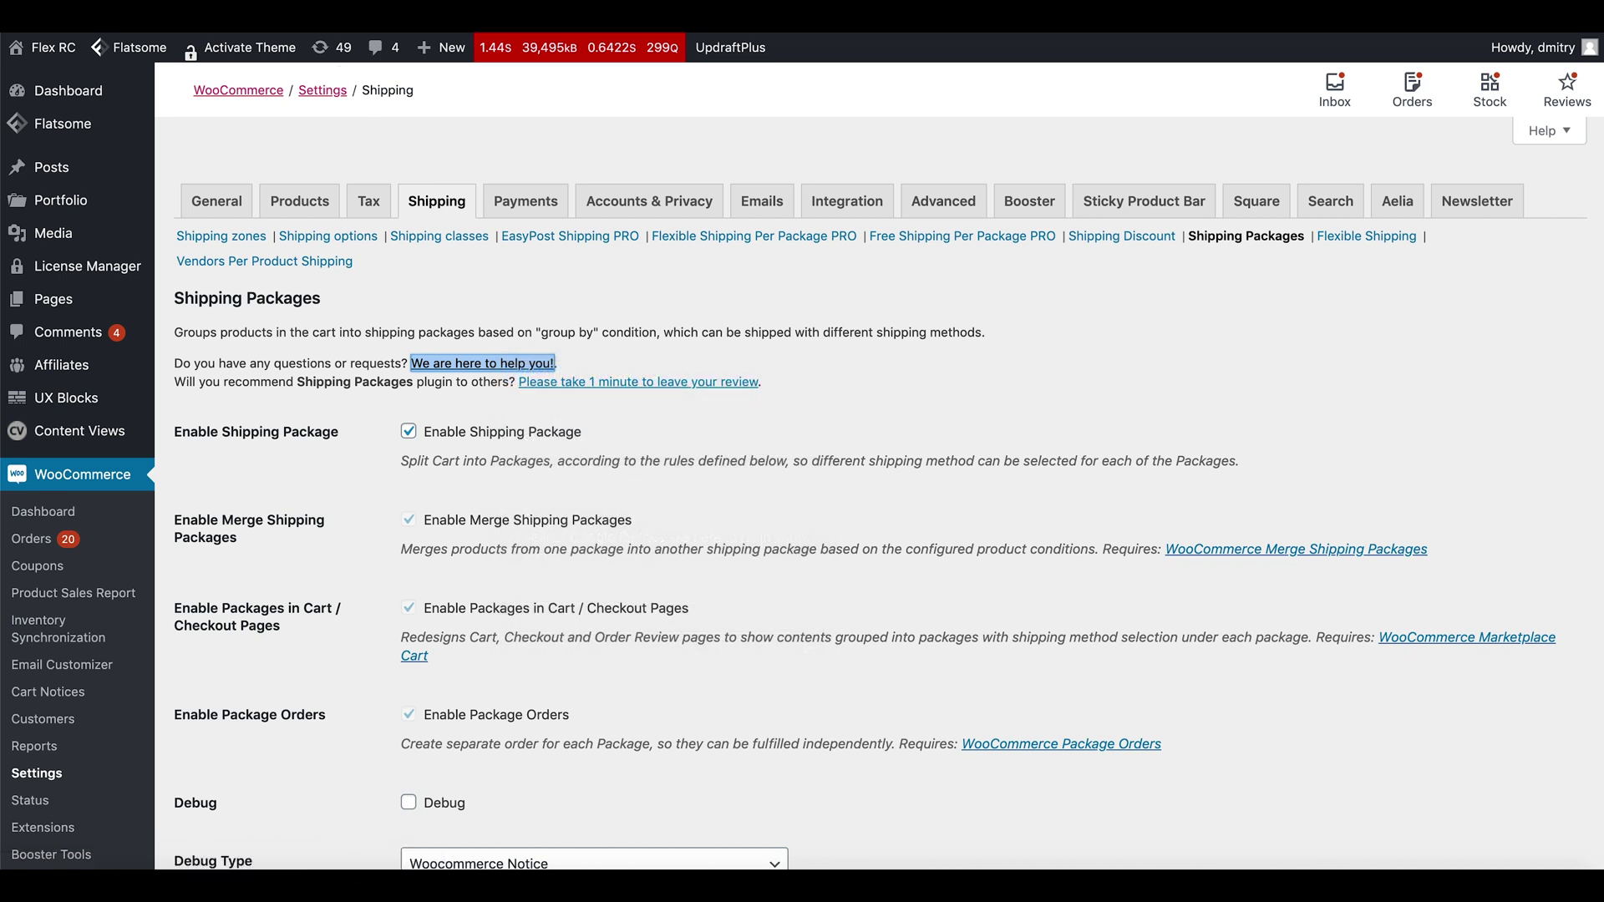
{"action": "key", "text": "ctrl+Tab"}
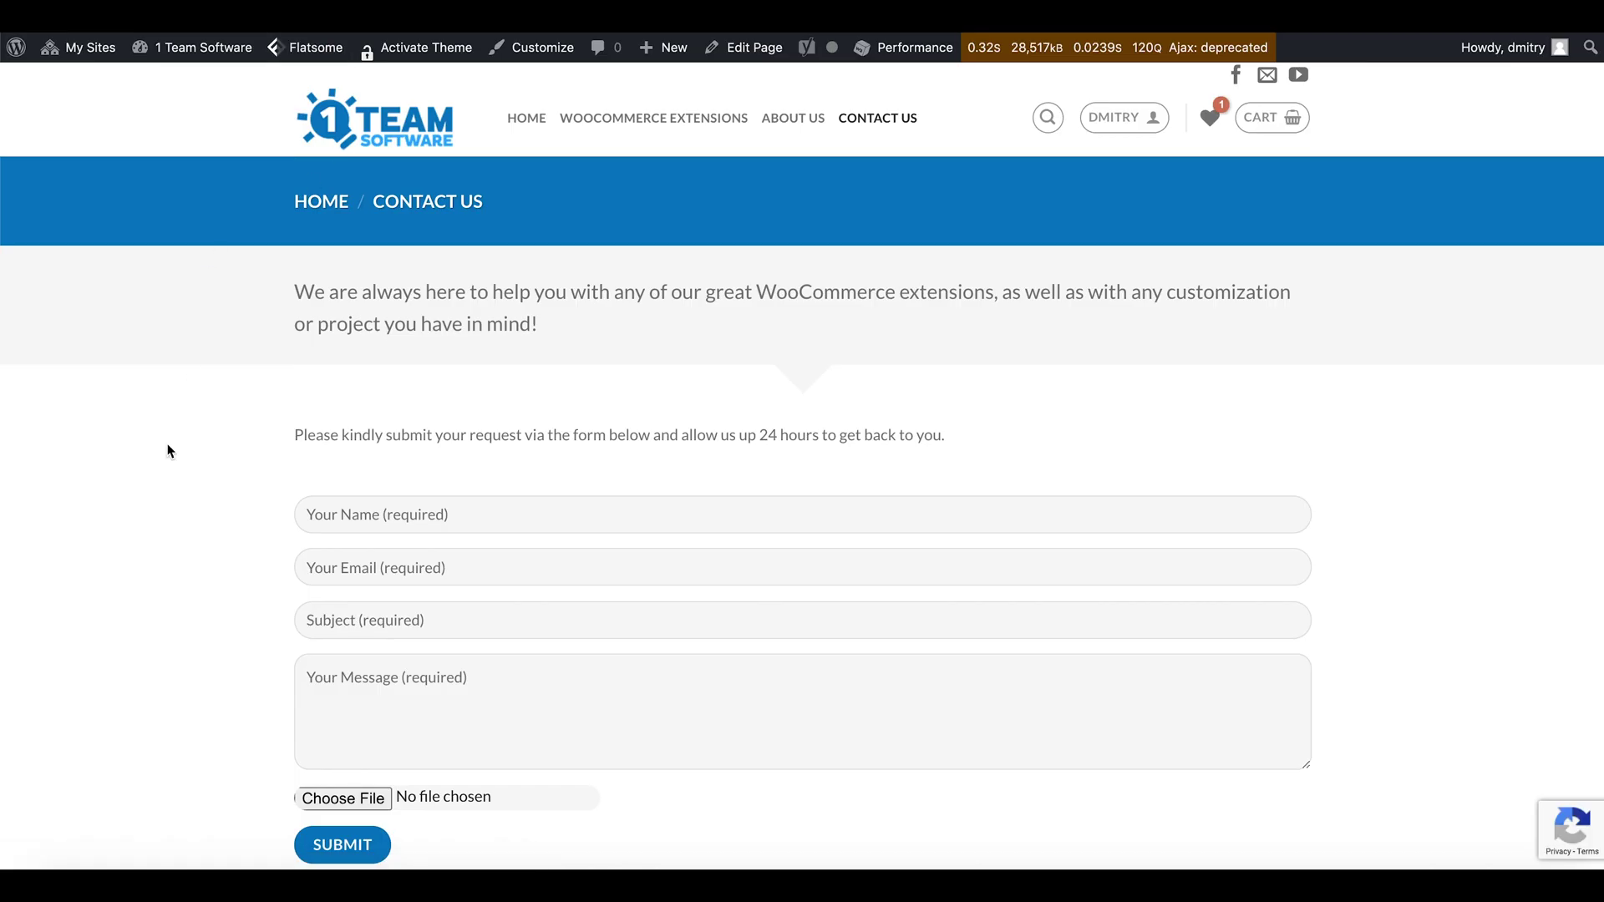
{"action": "scroll", "coordinate": [163, 502], "scroll_direction": "down", "scroll_amount": 2}
{"action": "scroll", "coordinate": [164, 498], "scroll_direction": "down", "scroll_amount": 2}
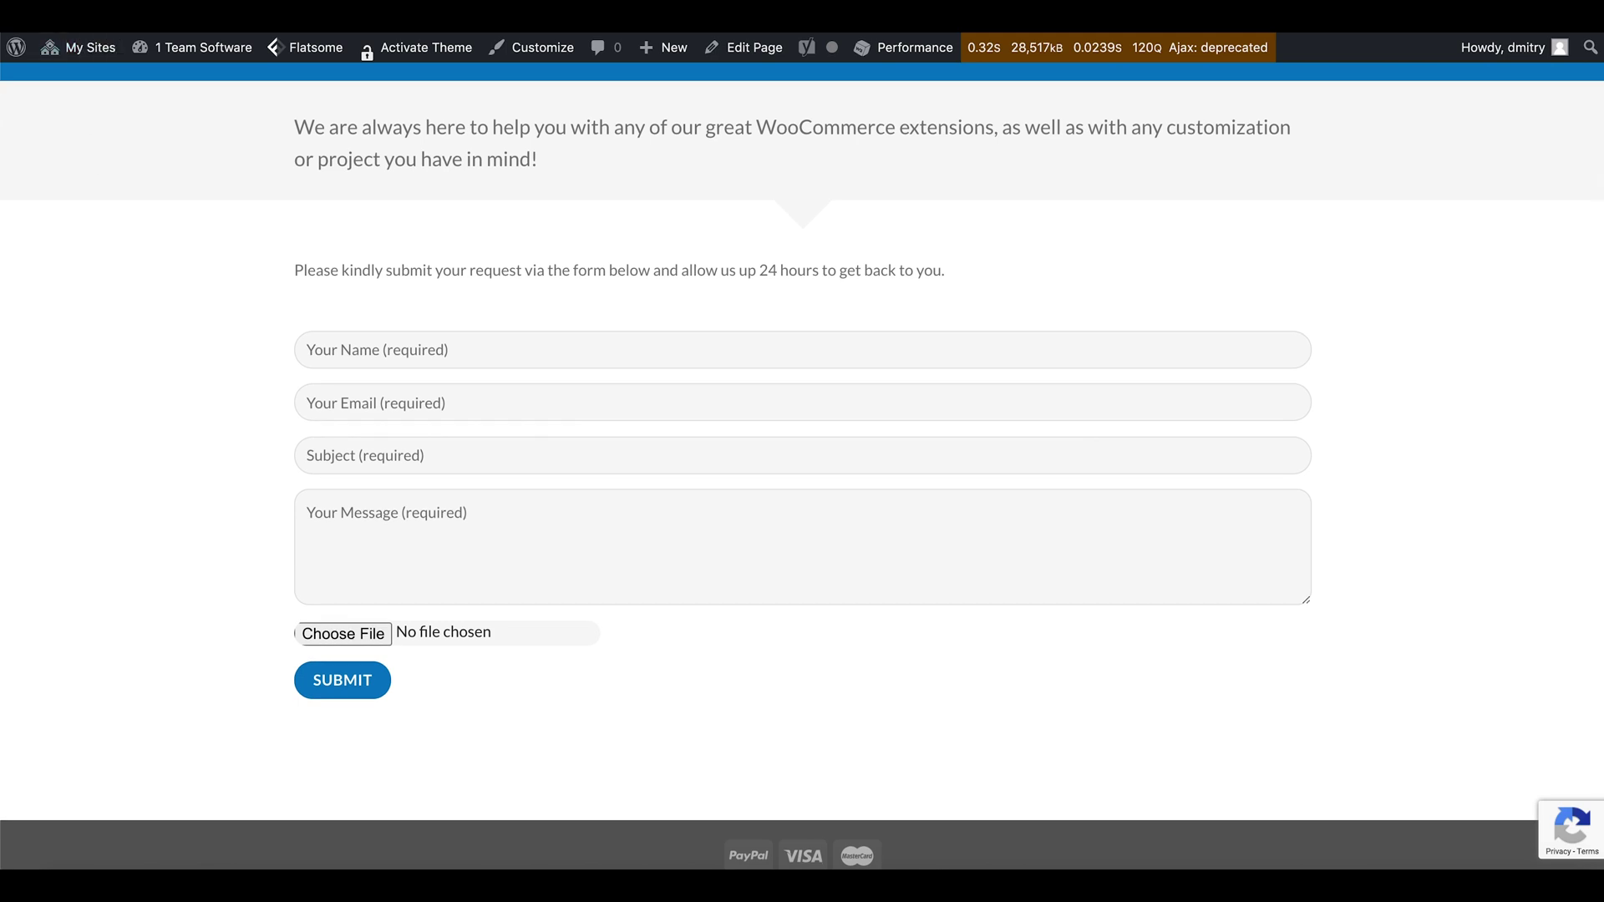
{"action": "key", "text": "ctrl+shift+Tab"}
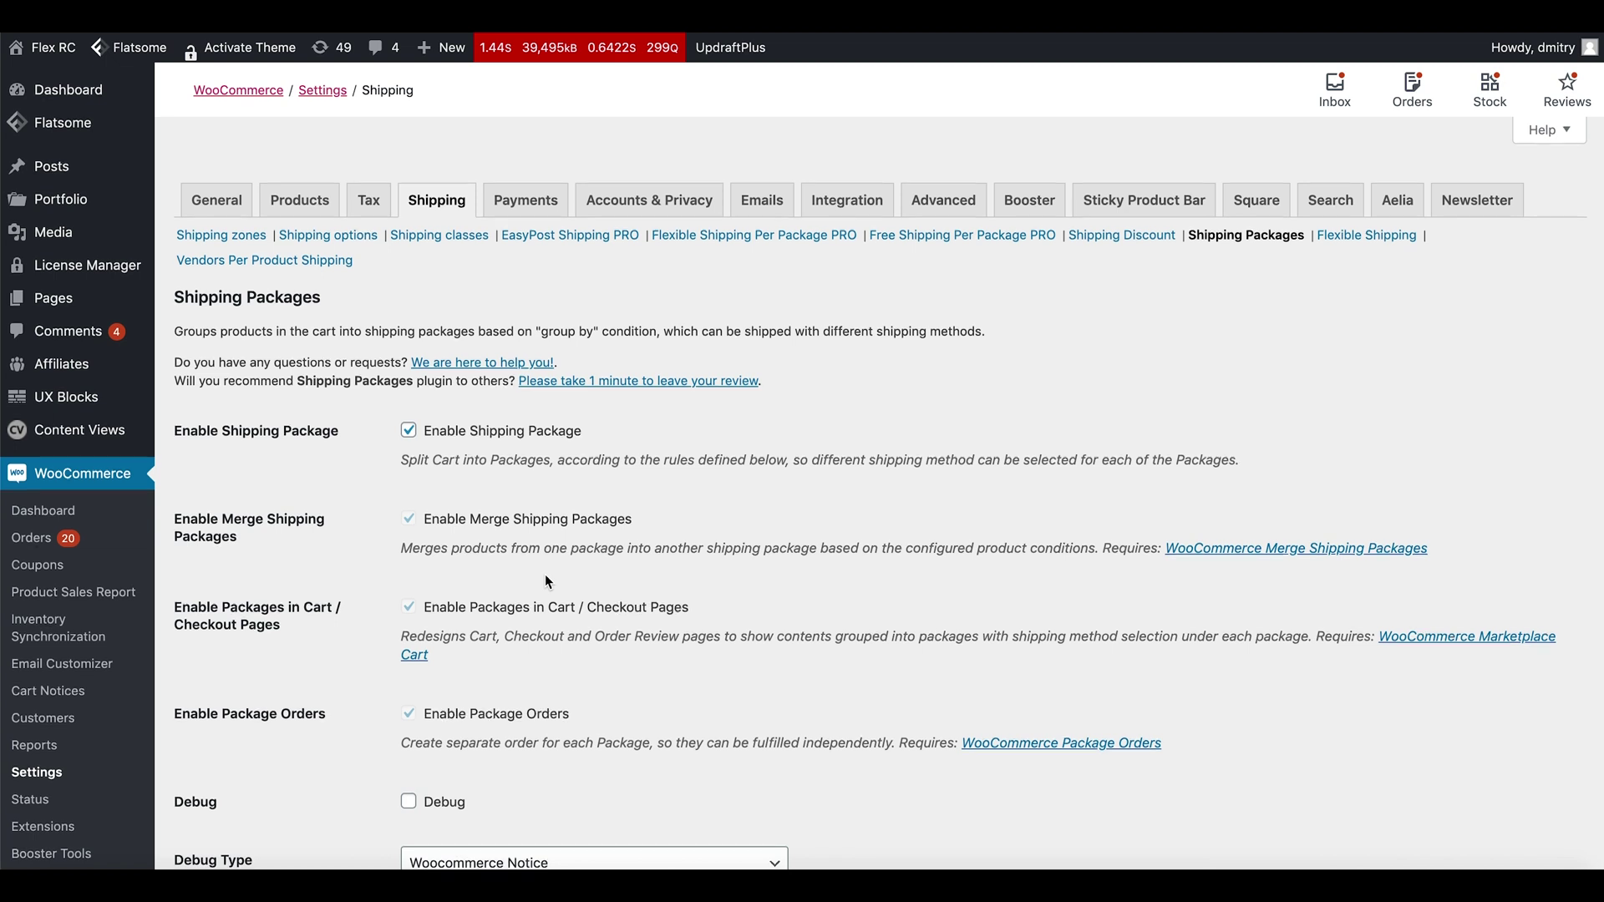
Review the available Debug Type options in the Shipping Packages settings without changing the selection
{"action": "scroll", "coordinate": [548, 583], "scroll_direction": "down", "scroll_amount": 6}
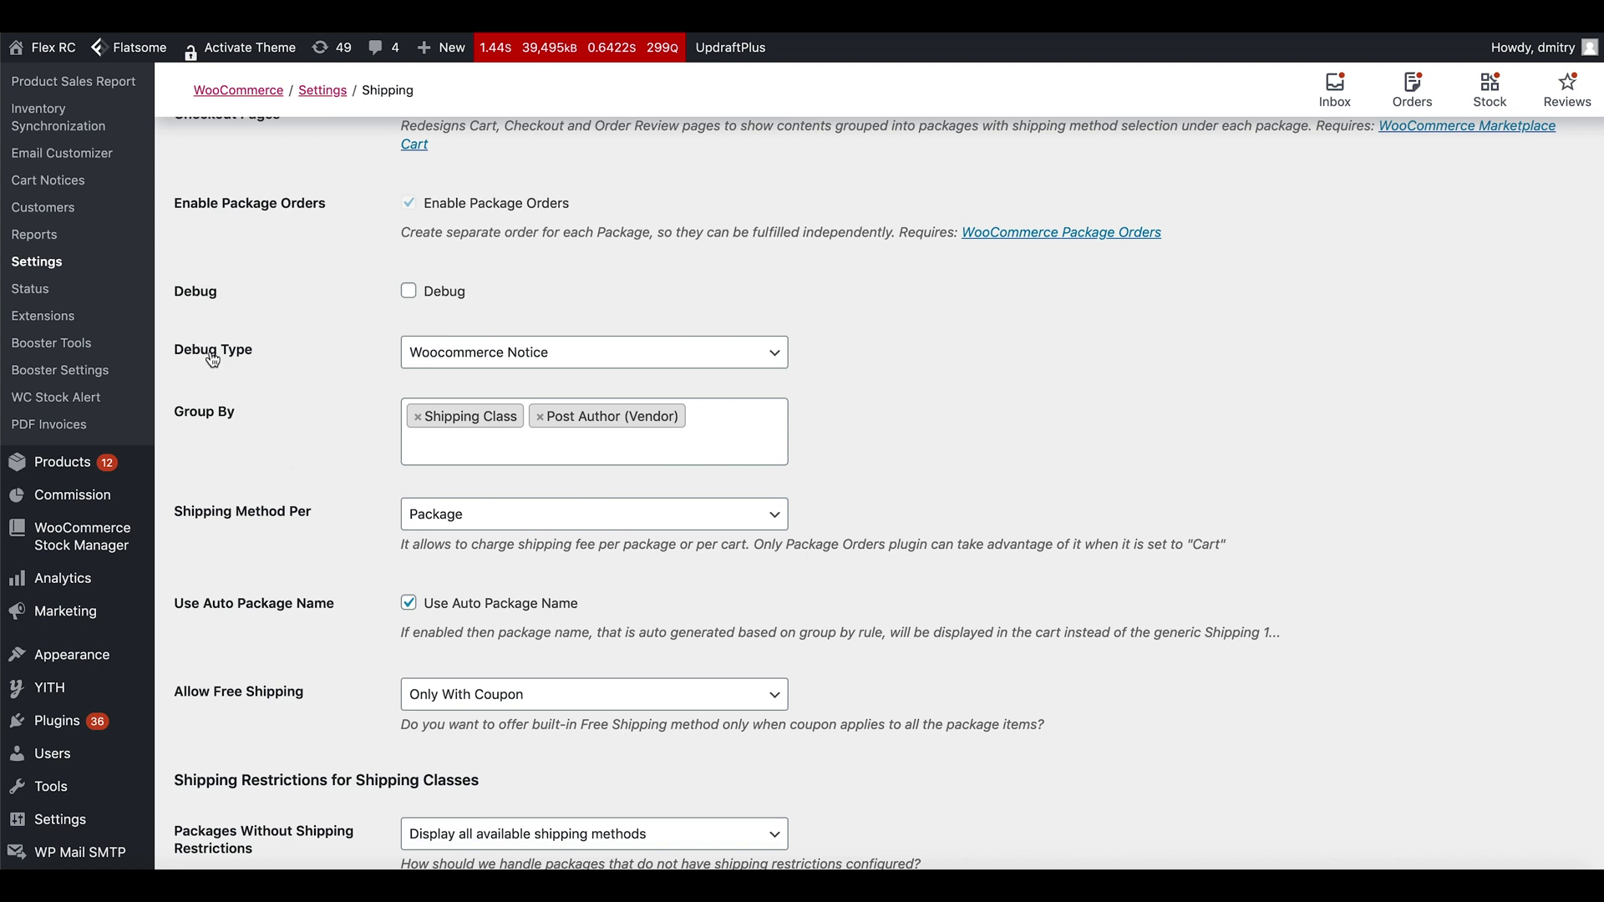
{"action": "left_click", "coordinate": [506, 362]}
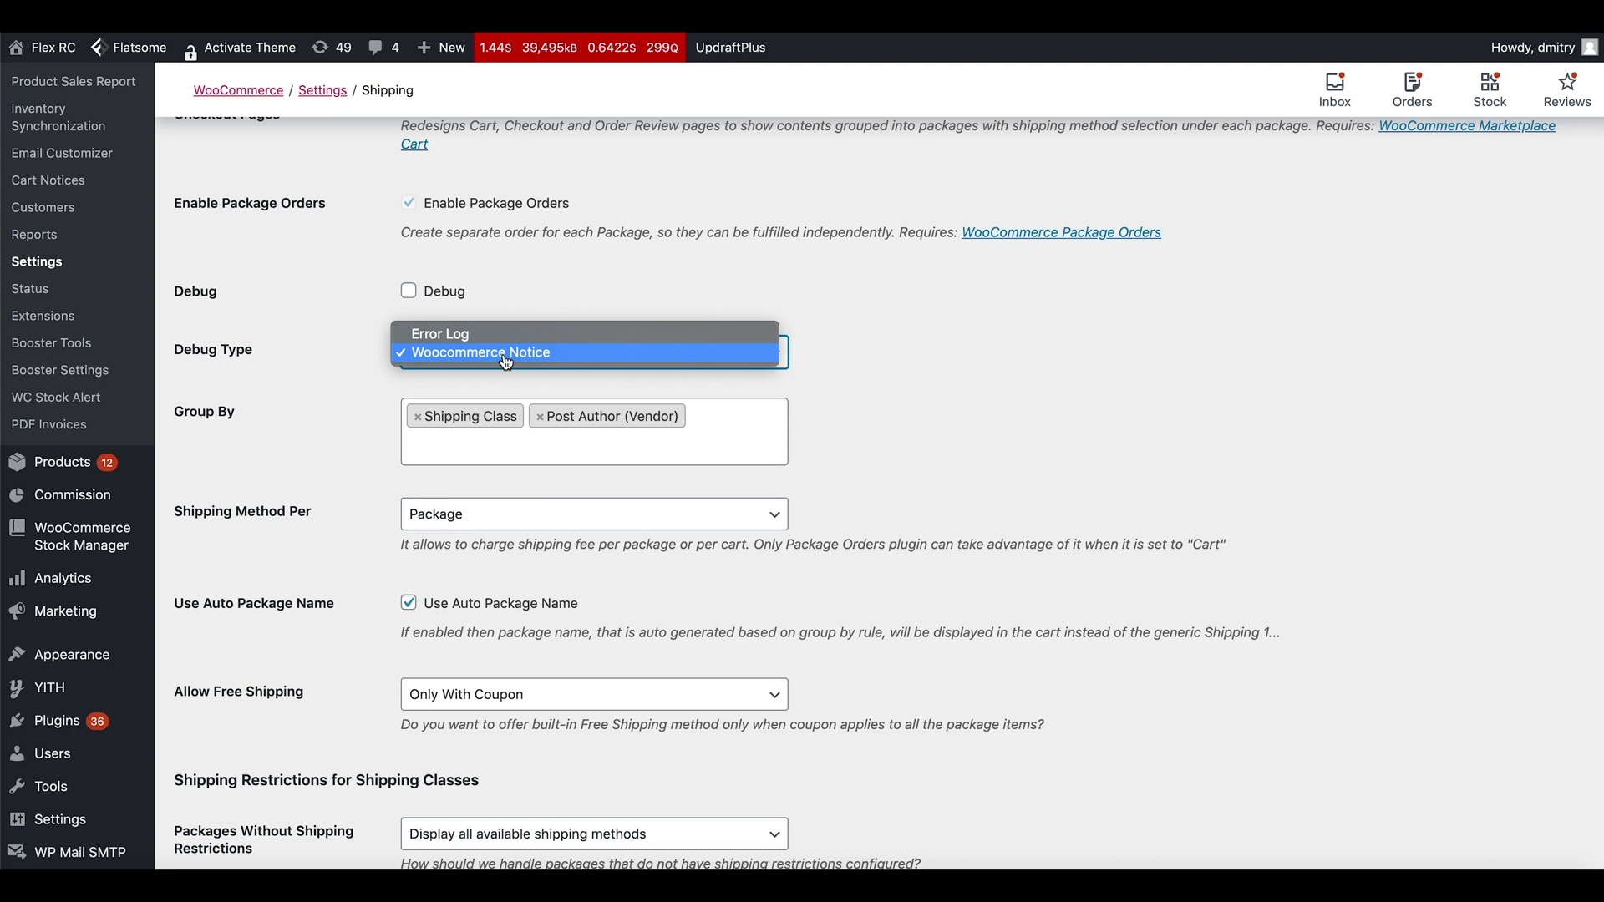
{"action": "left_click", "coordinate": [873, 365]}
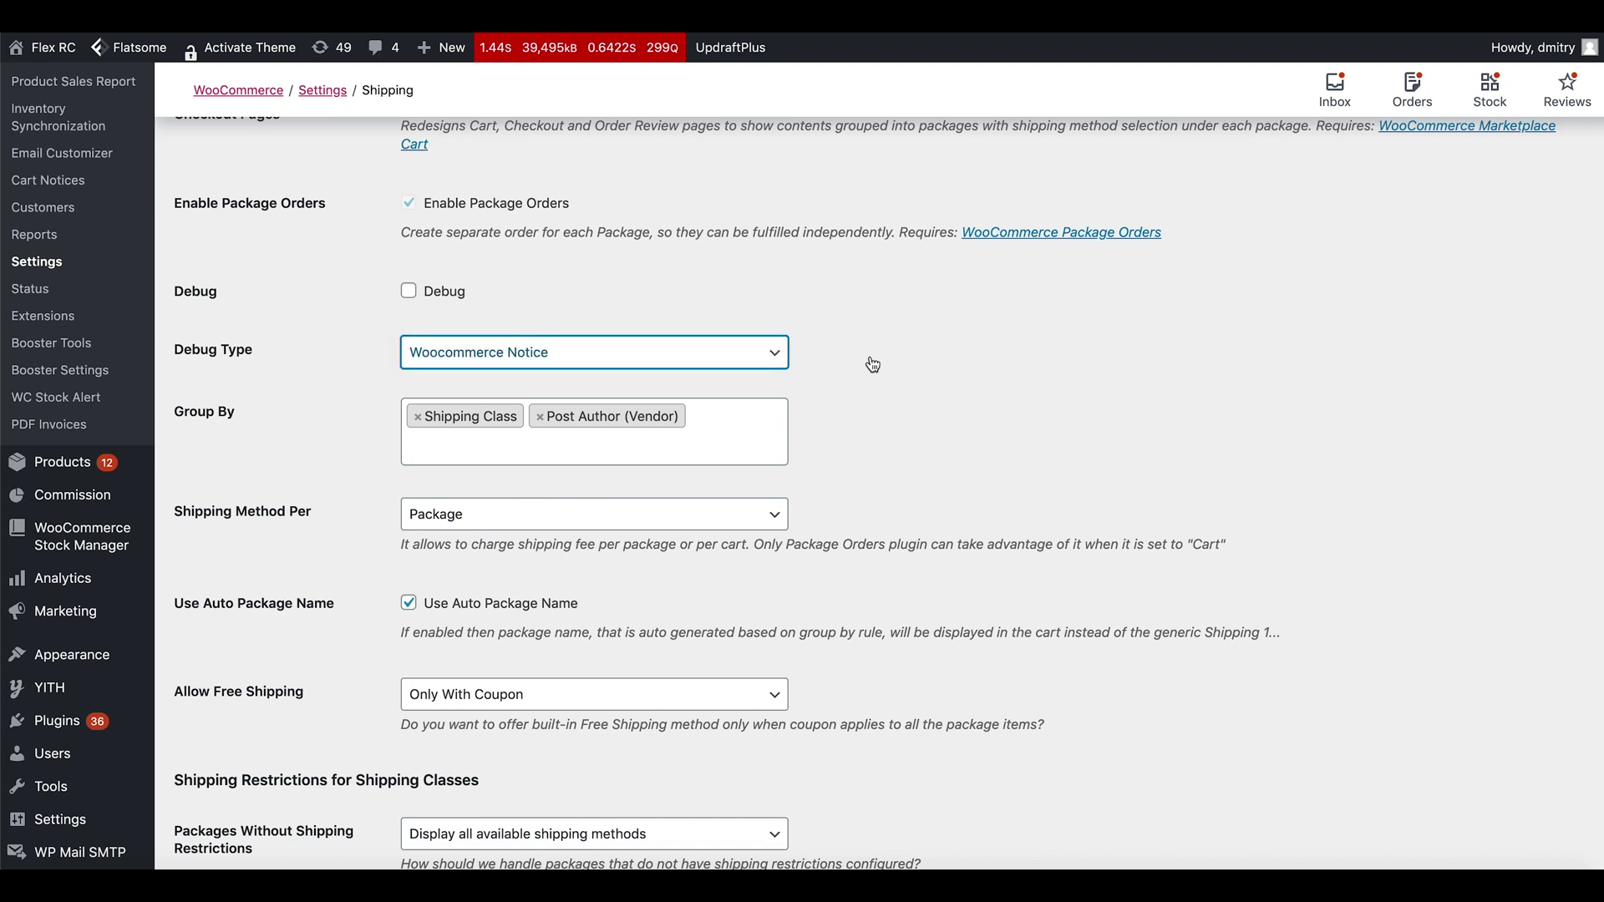
Disable Enable Shipping Package, save the settings and reload the shopping cart page
{"action": "scroll", "coordinate": [366, 260], "scroll_direction": "up", "scroll_amount": 5}
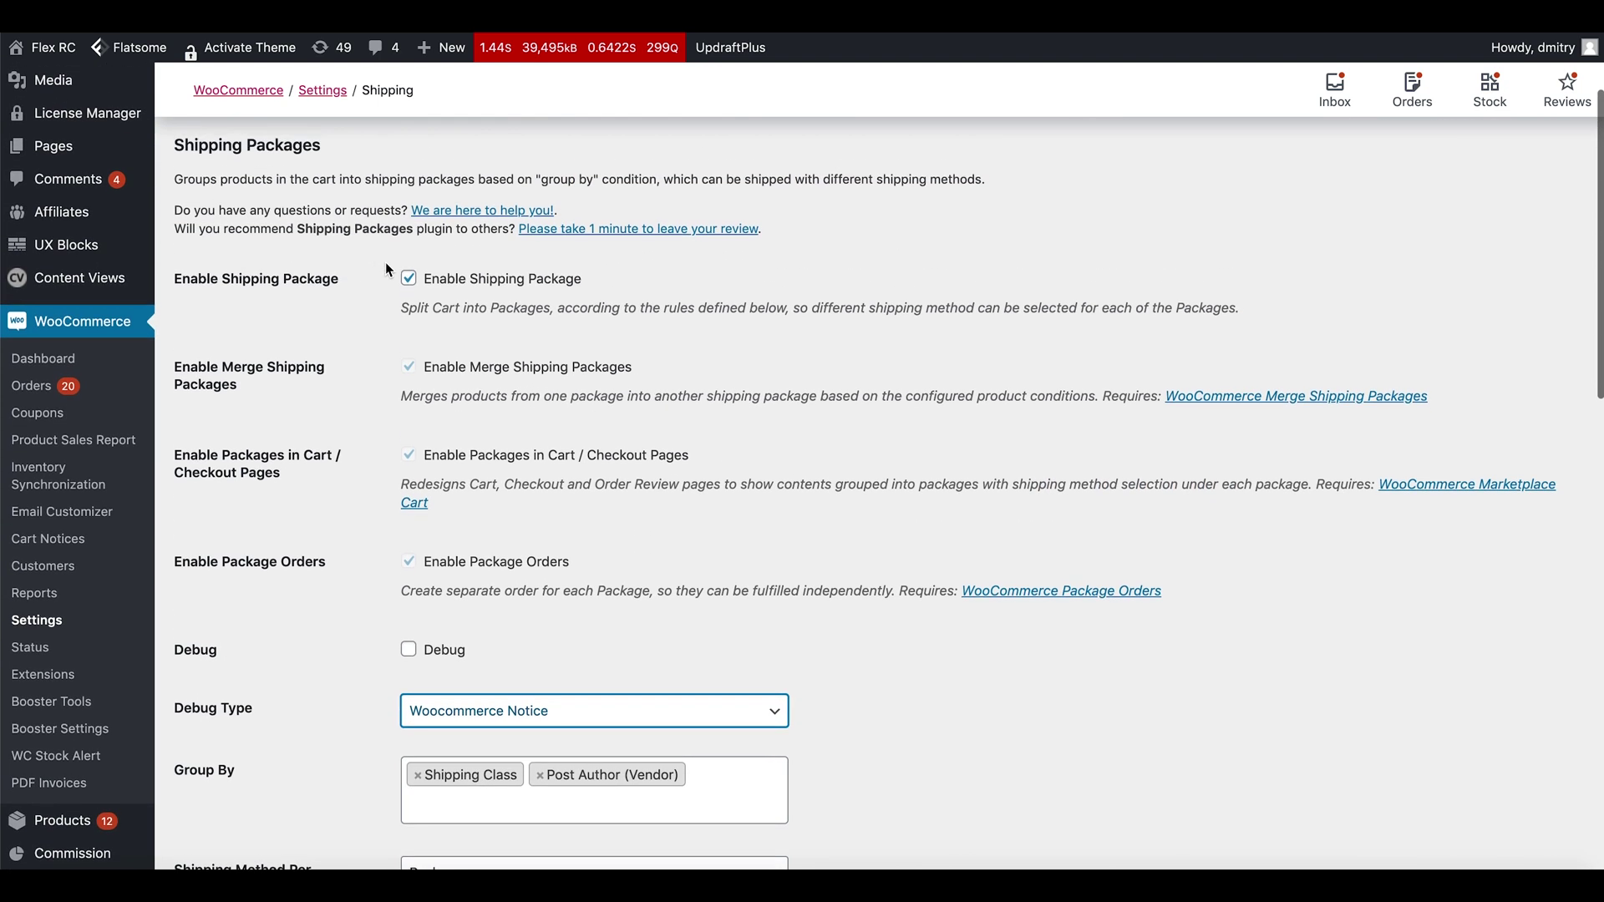
{"action": "left_click", "coordinate": [410, 285]}
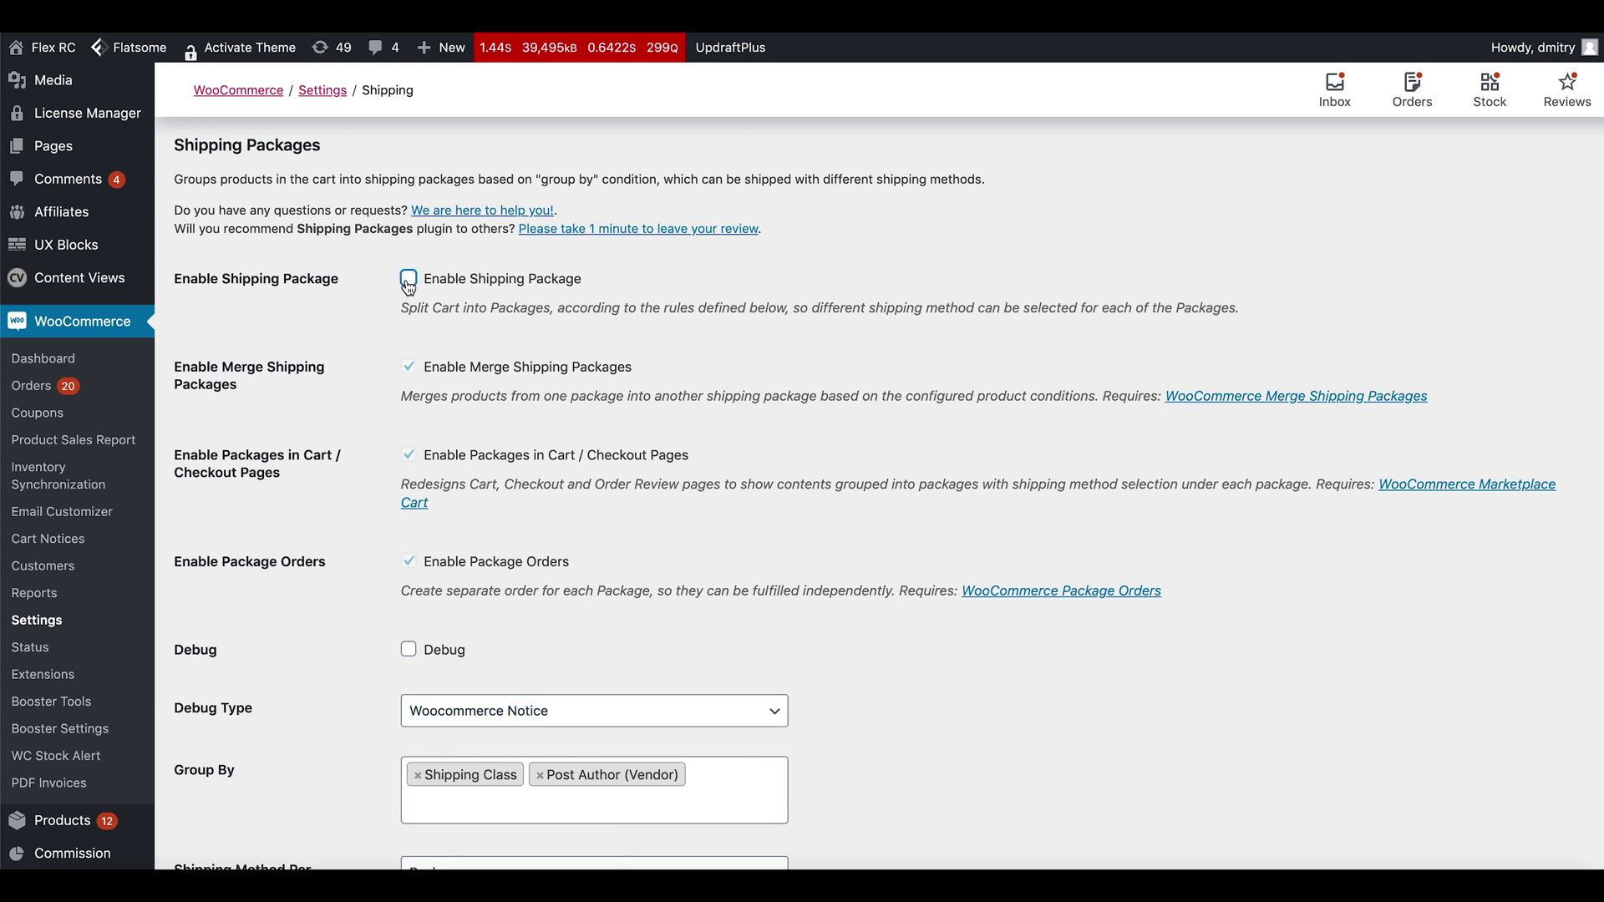
{"action": "key", "text": "Return"}
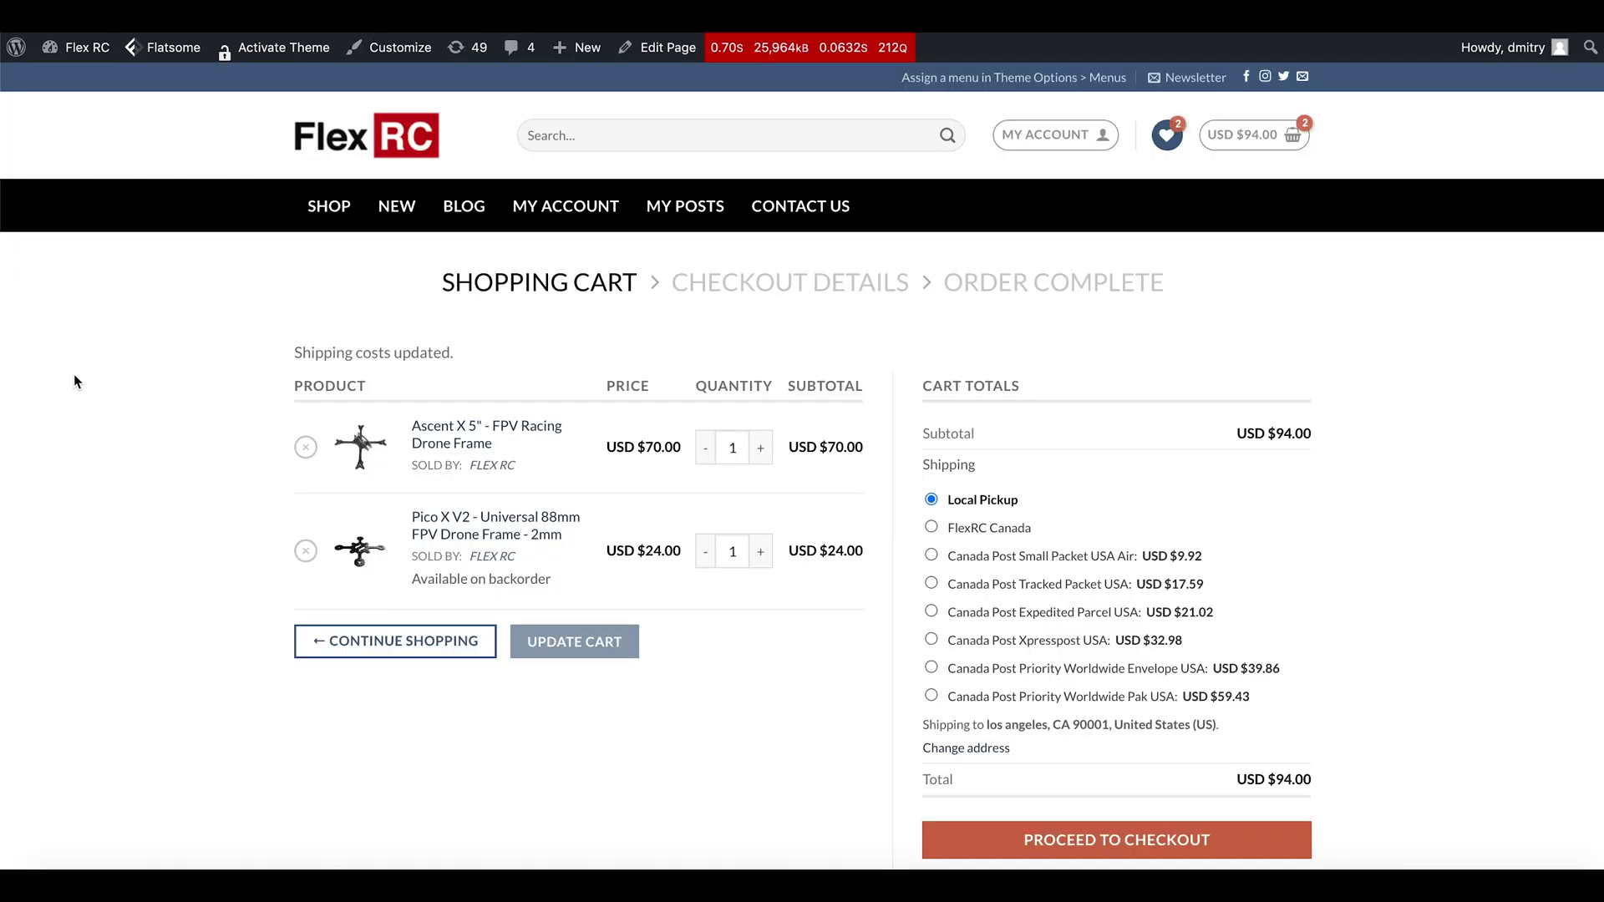
{"action": "key", "text": "super+r"}
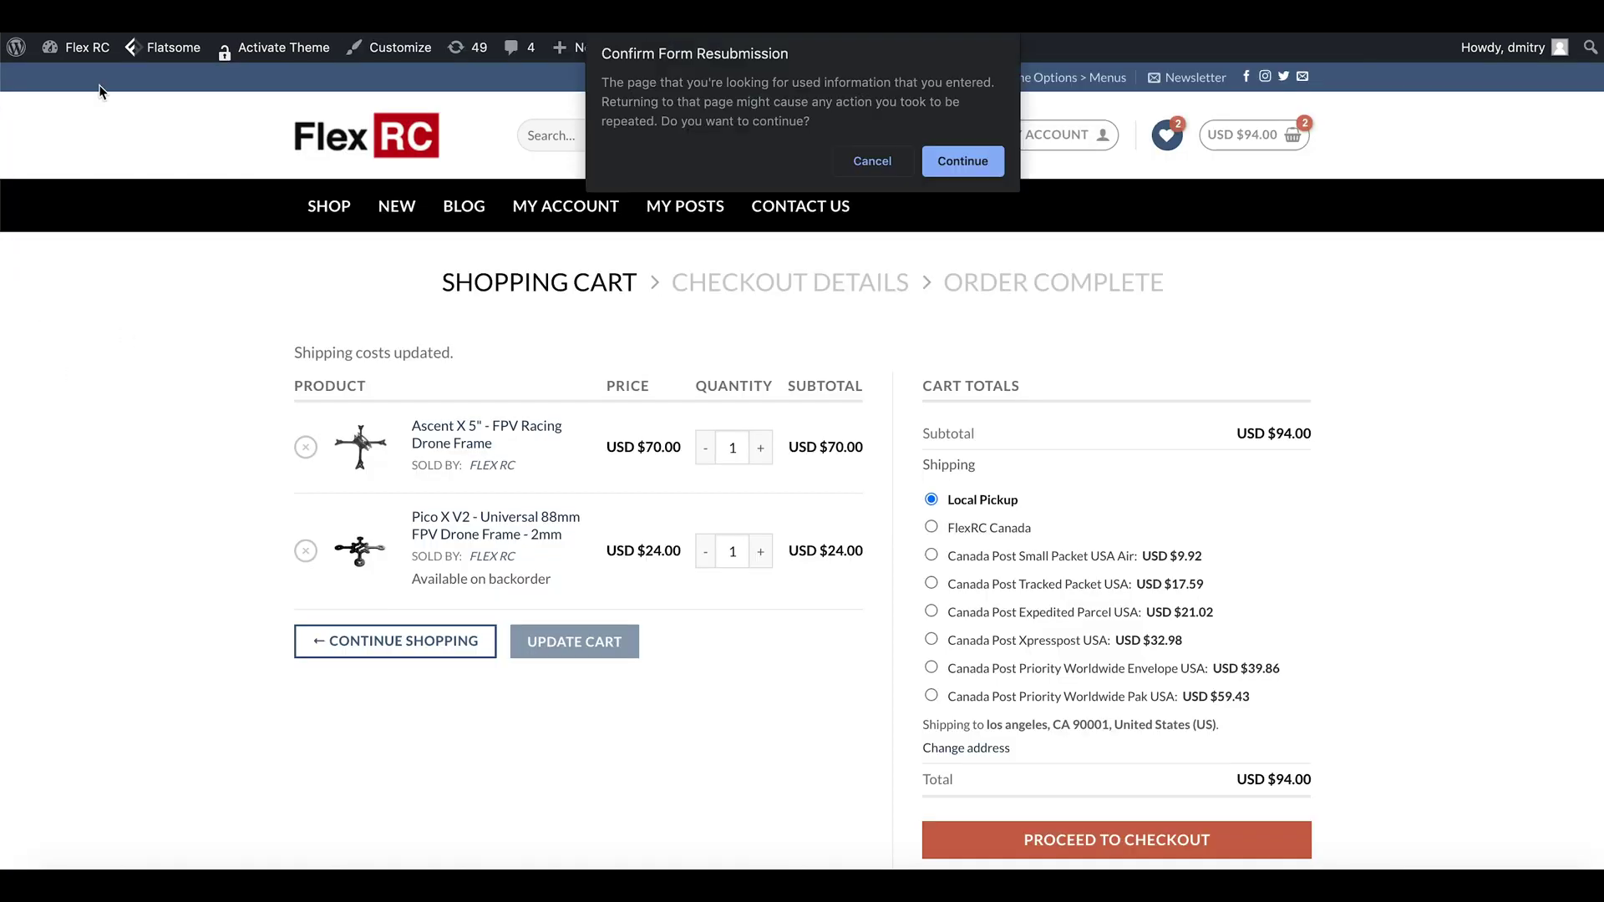
{"action": "left_click", "coordinate": [969, 157]}
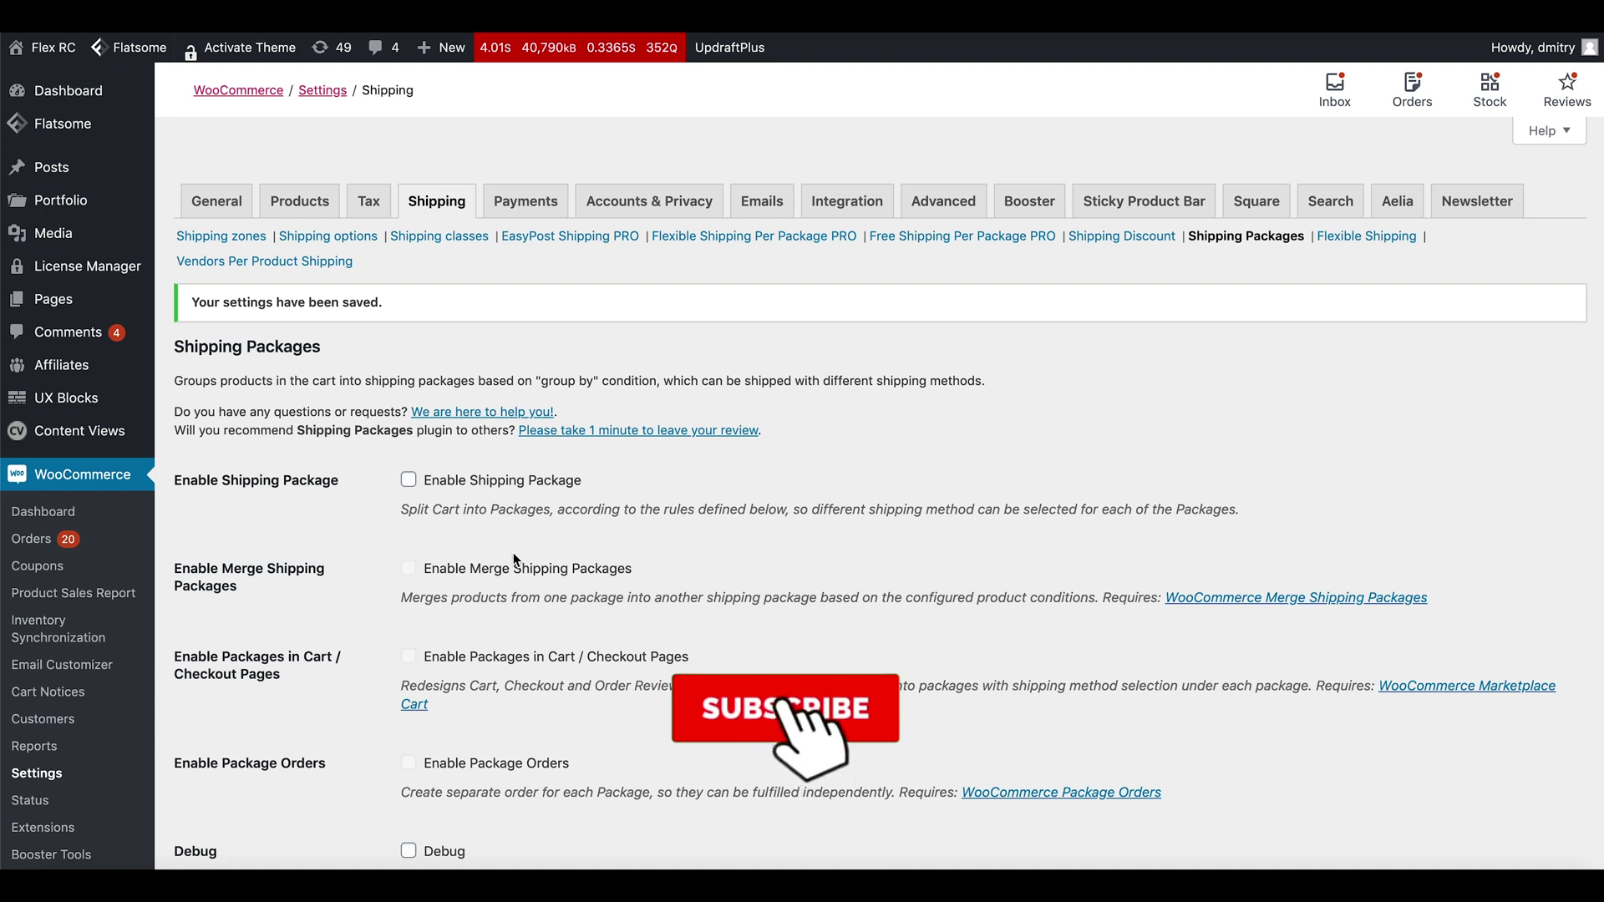
Turn Enable Shipping Package back on and save the shipping settings
{"action": "left_click", "coordinate": [410, 483]}
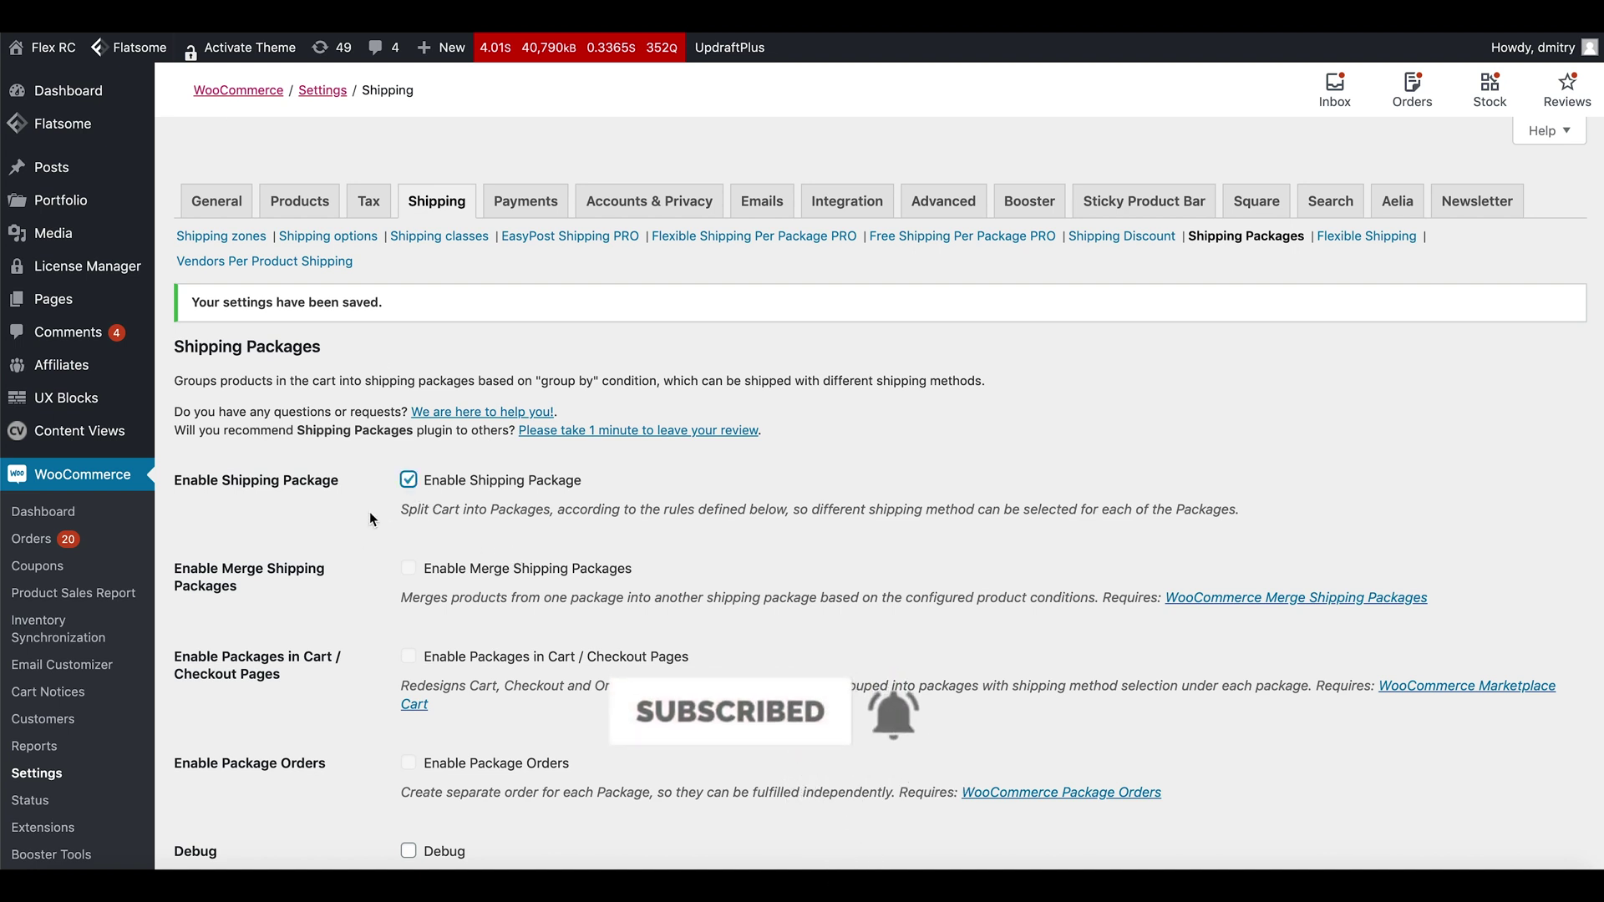
{"action": "scroll", "coordinate": [358, 530], "scroll_direction": "down", "scroll_amount": 5}
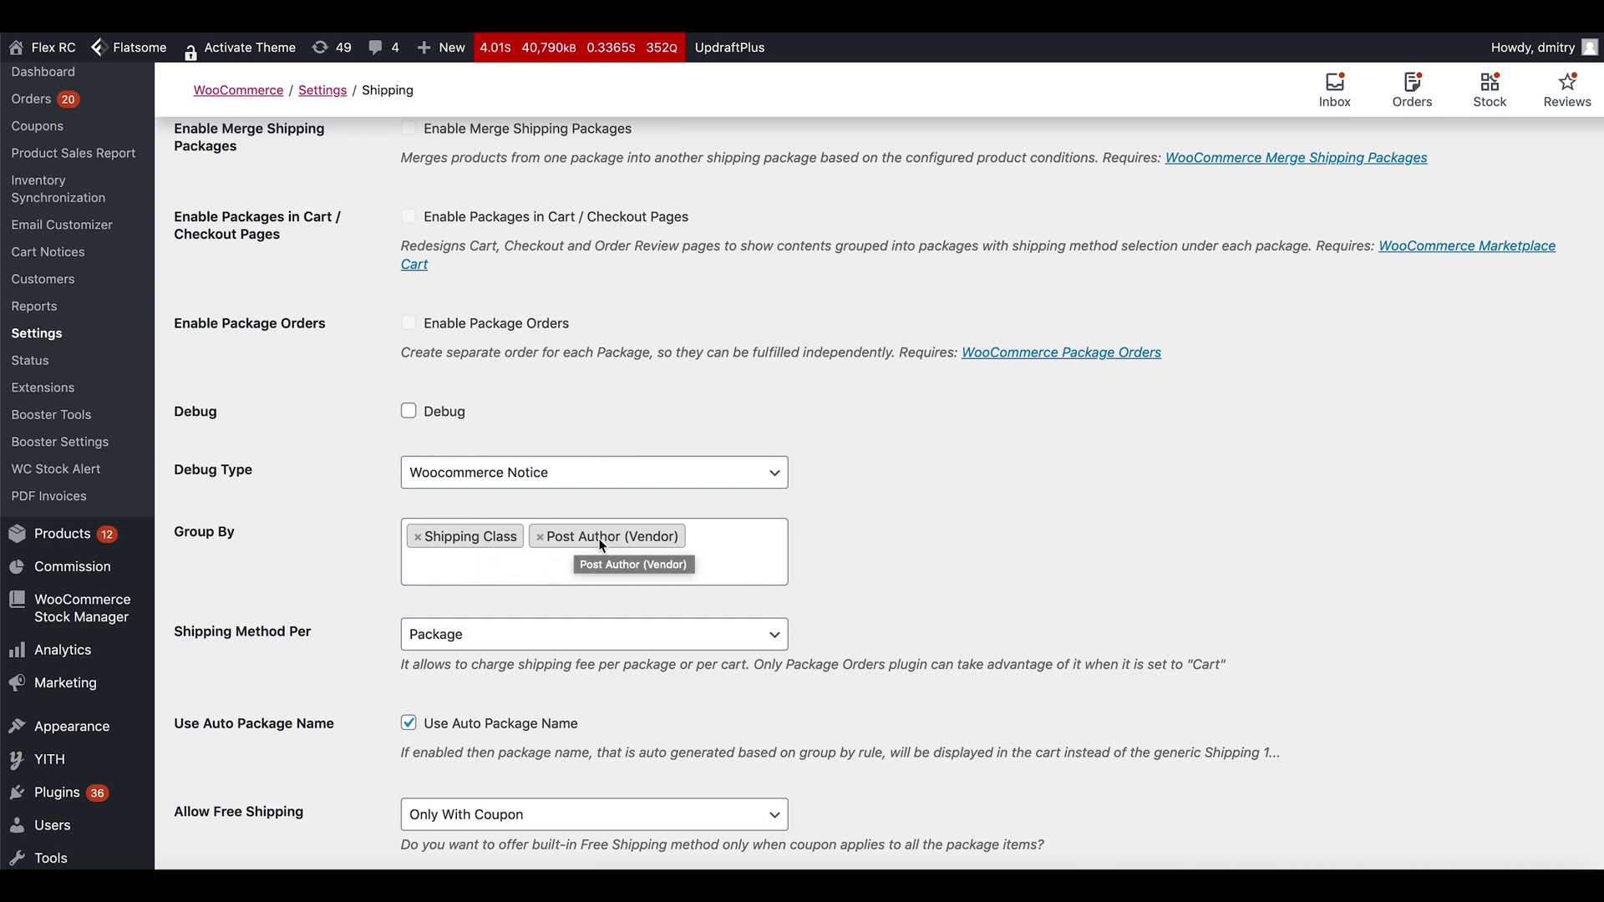
{"action": "scroll", "coordinate": [971, 513], "scroll_direction": "down", "scroll_amount": 12}
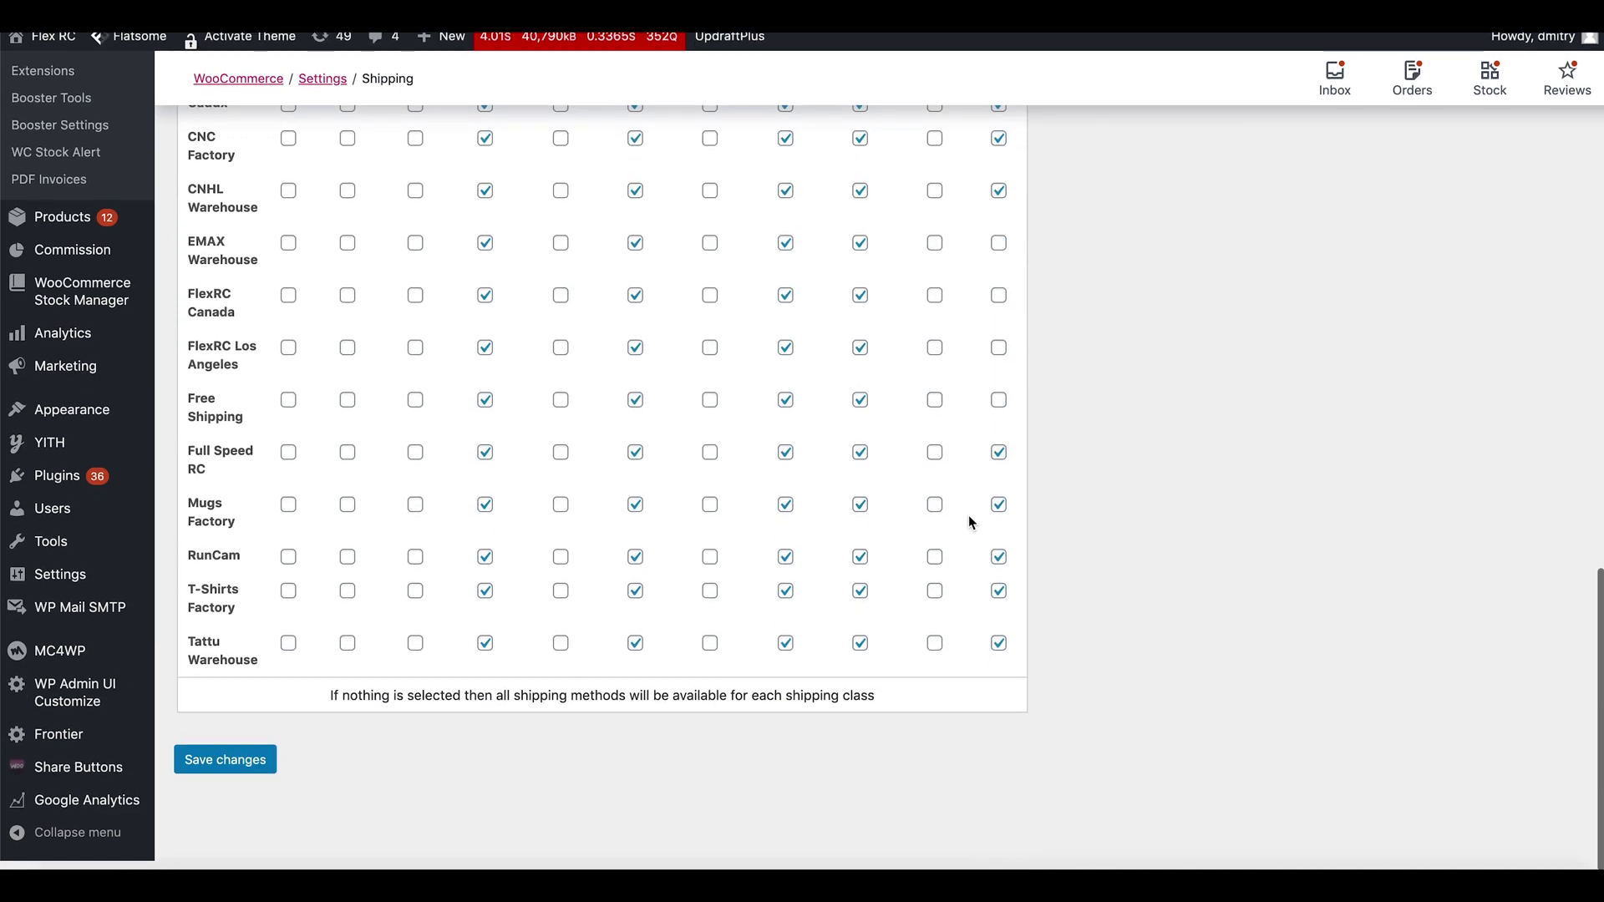
{"action": "left_click", "coordinate": [246, 755]}
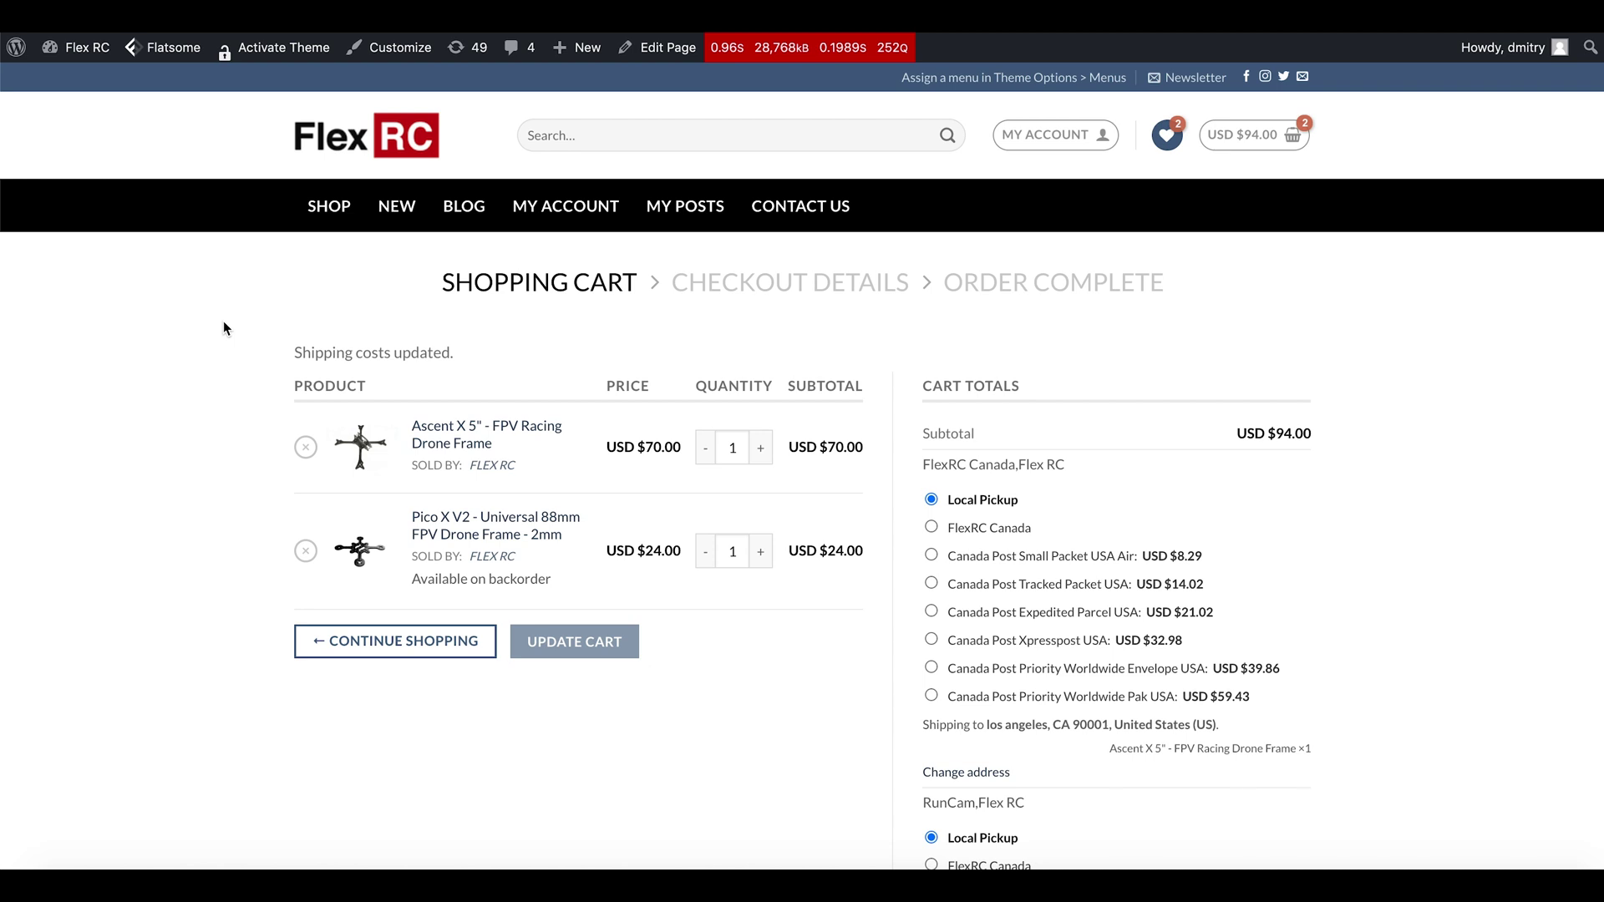
Examine how the shopping cart splits the two drone frames into packages, with shipping methods and contents listed for each
{"action": "scroll", "coordinate": [223, 321], "scroll_direction": "down", "scroll_amount": 1}
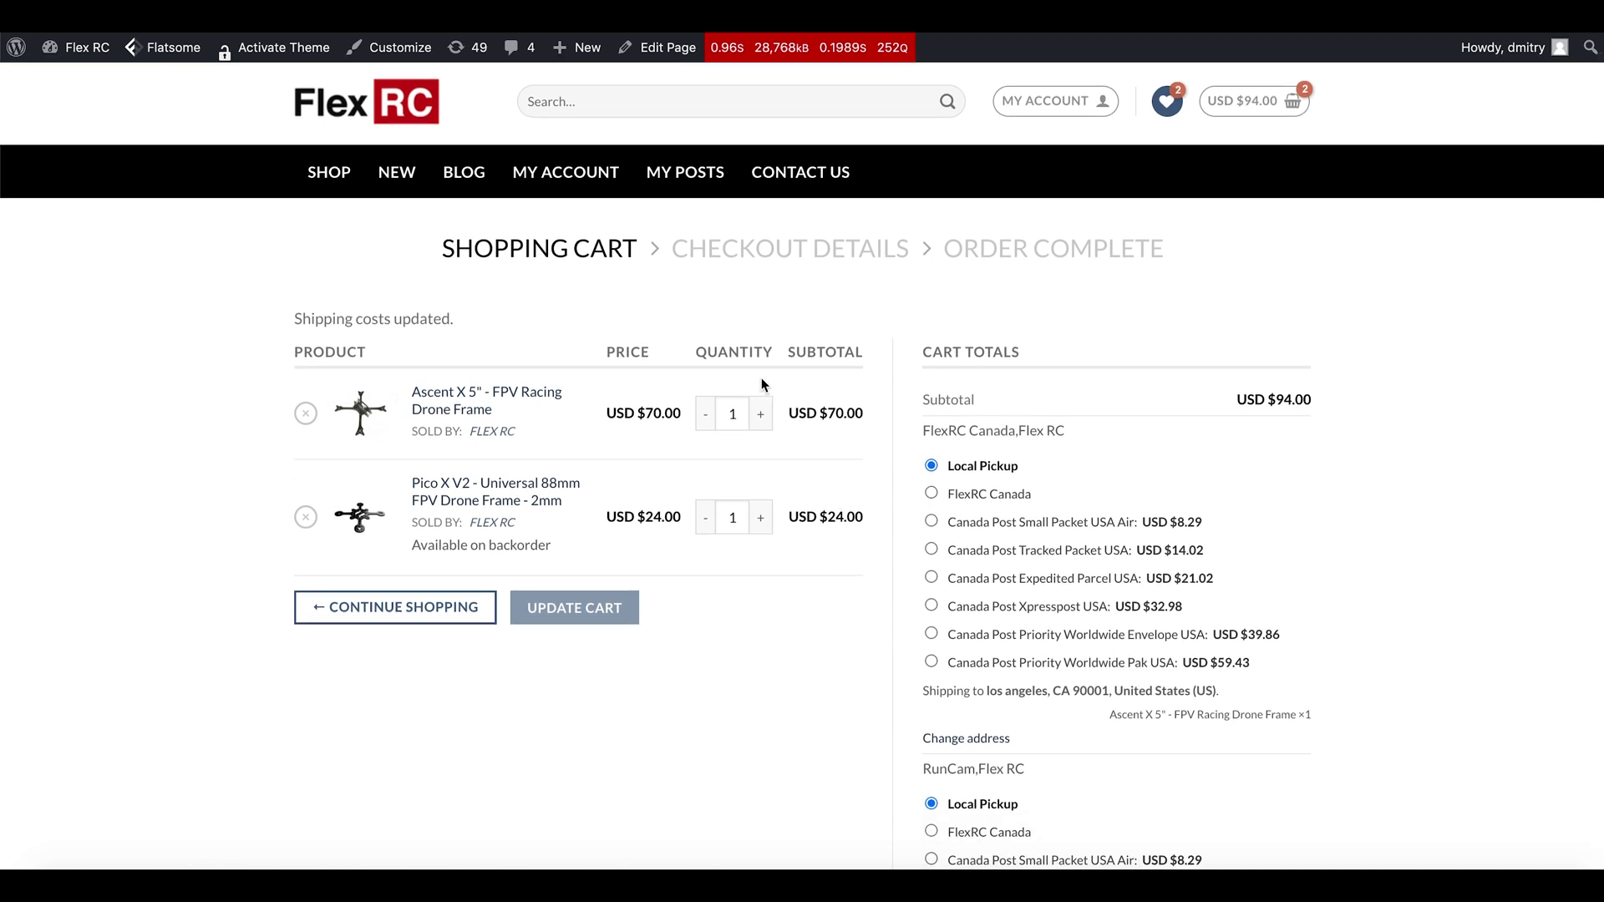
{"action": "scroll", "coordinate": [1459, 458], "scroll_direction": "down", "scroll_amount": 3}
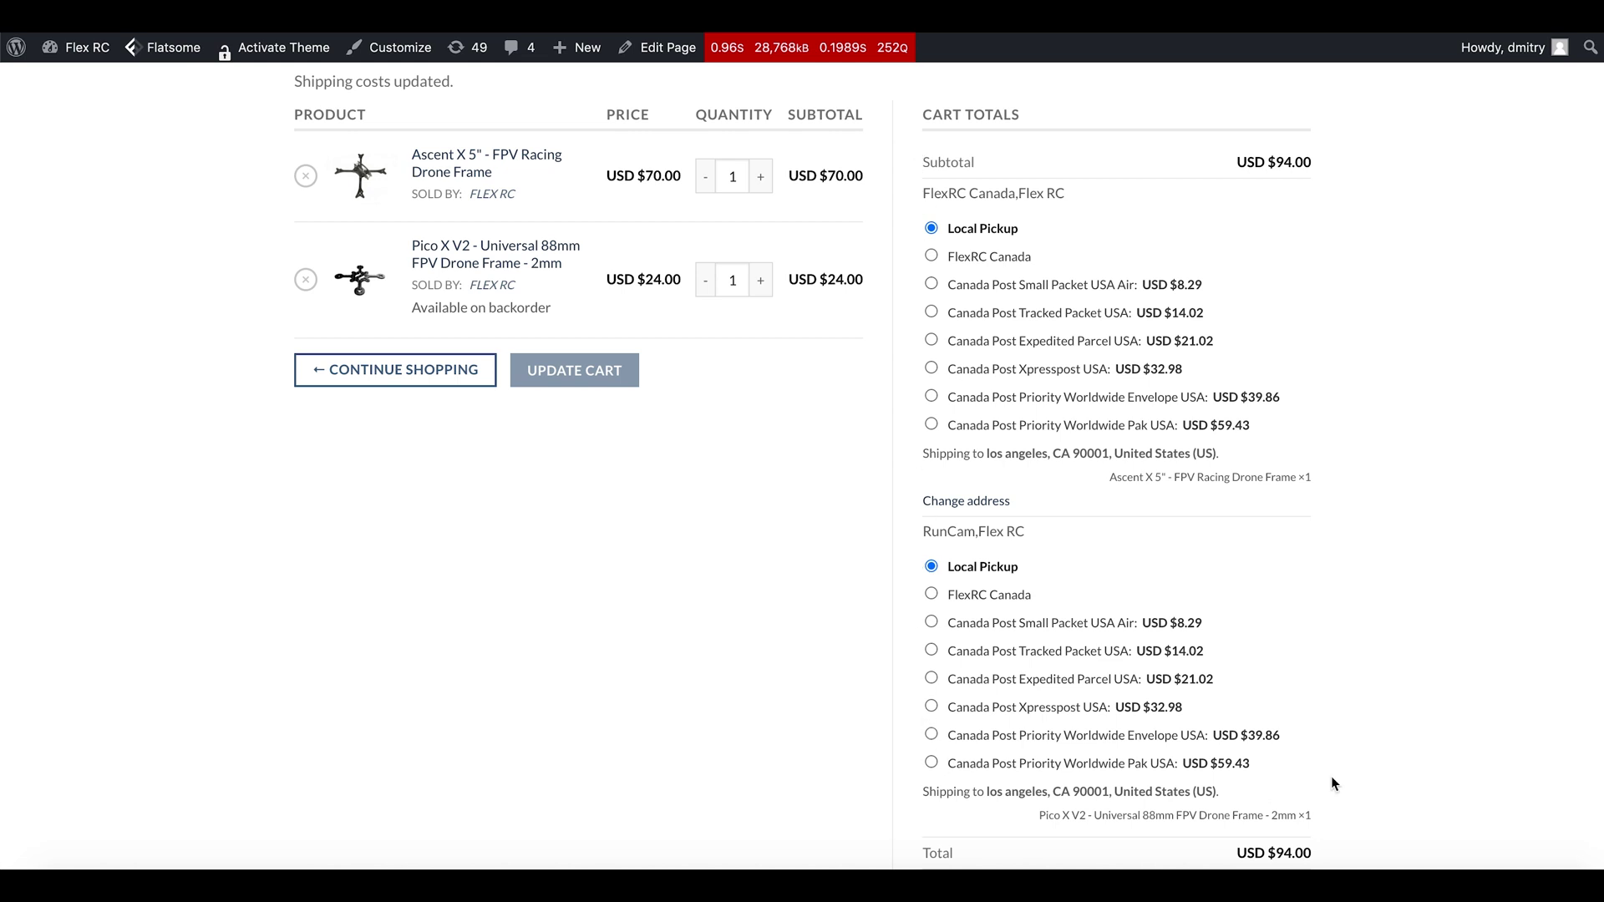
{"action": "scroll", "coordinate": [1355, 498], "scroll_direction": "down", "scroll_amount": 1}
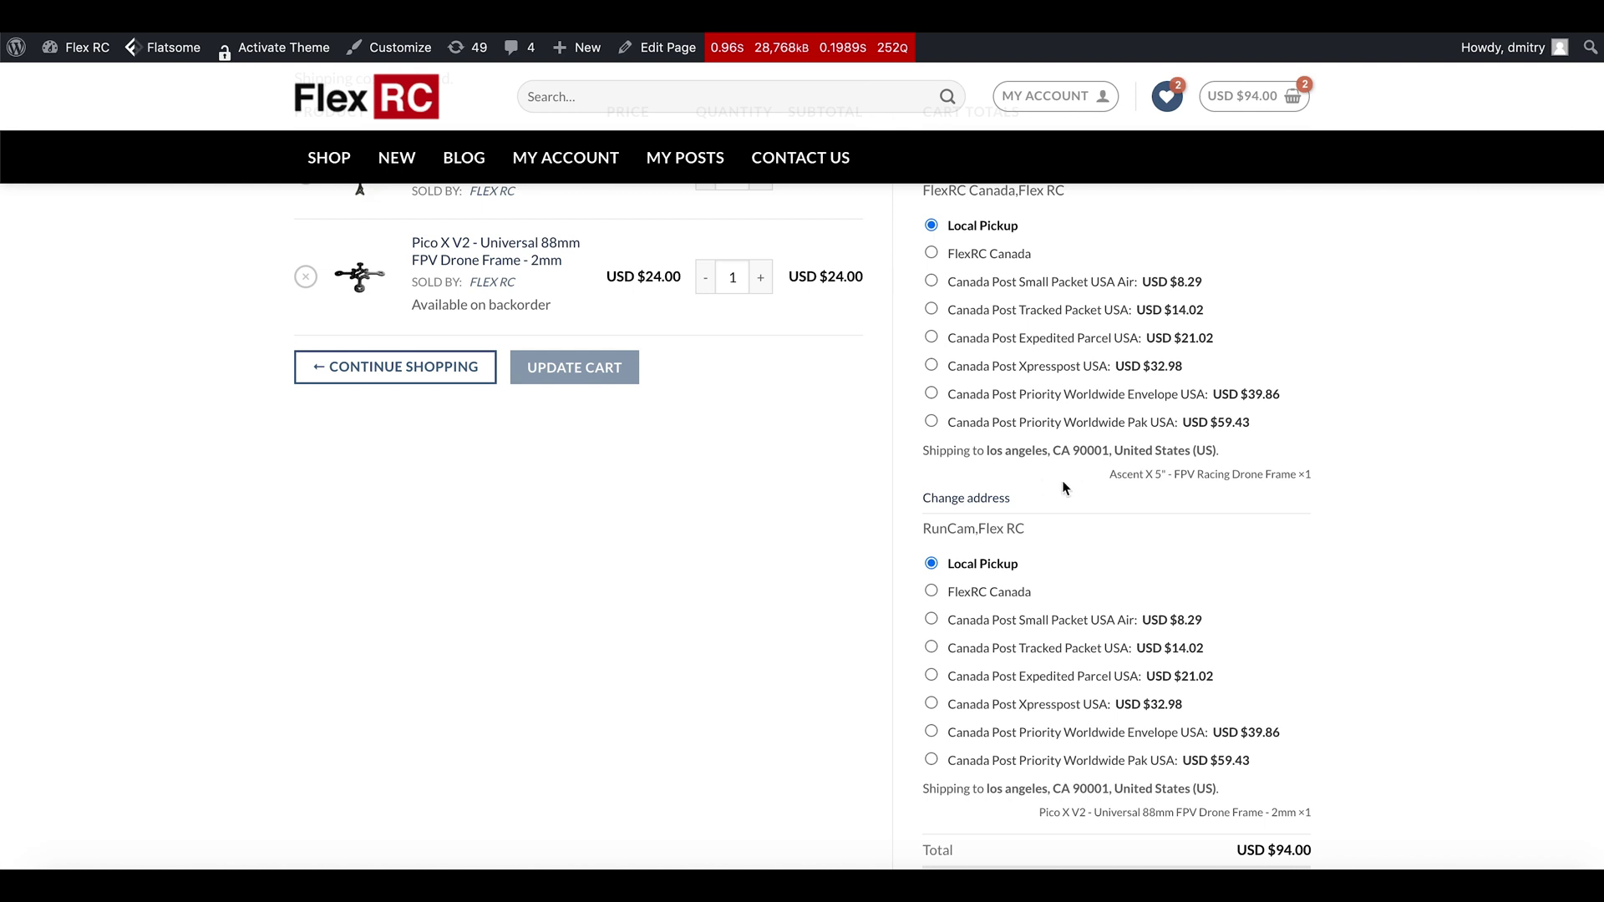
{"action": "left_click_drag", "start_coordinate": [1110, 474], "coordinate": [1160, 490]}
{"action": "left_click_drag", "start_coordinate": [1309, 477], "coordinate": [1321, 473]}
{"action": "scroll", "coordinate": [1347, 394], "scroll_direction": "down", "scroll_amount": 1}
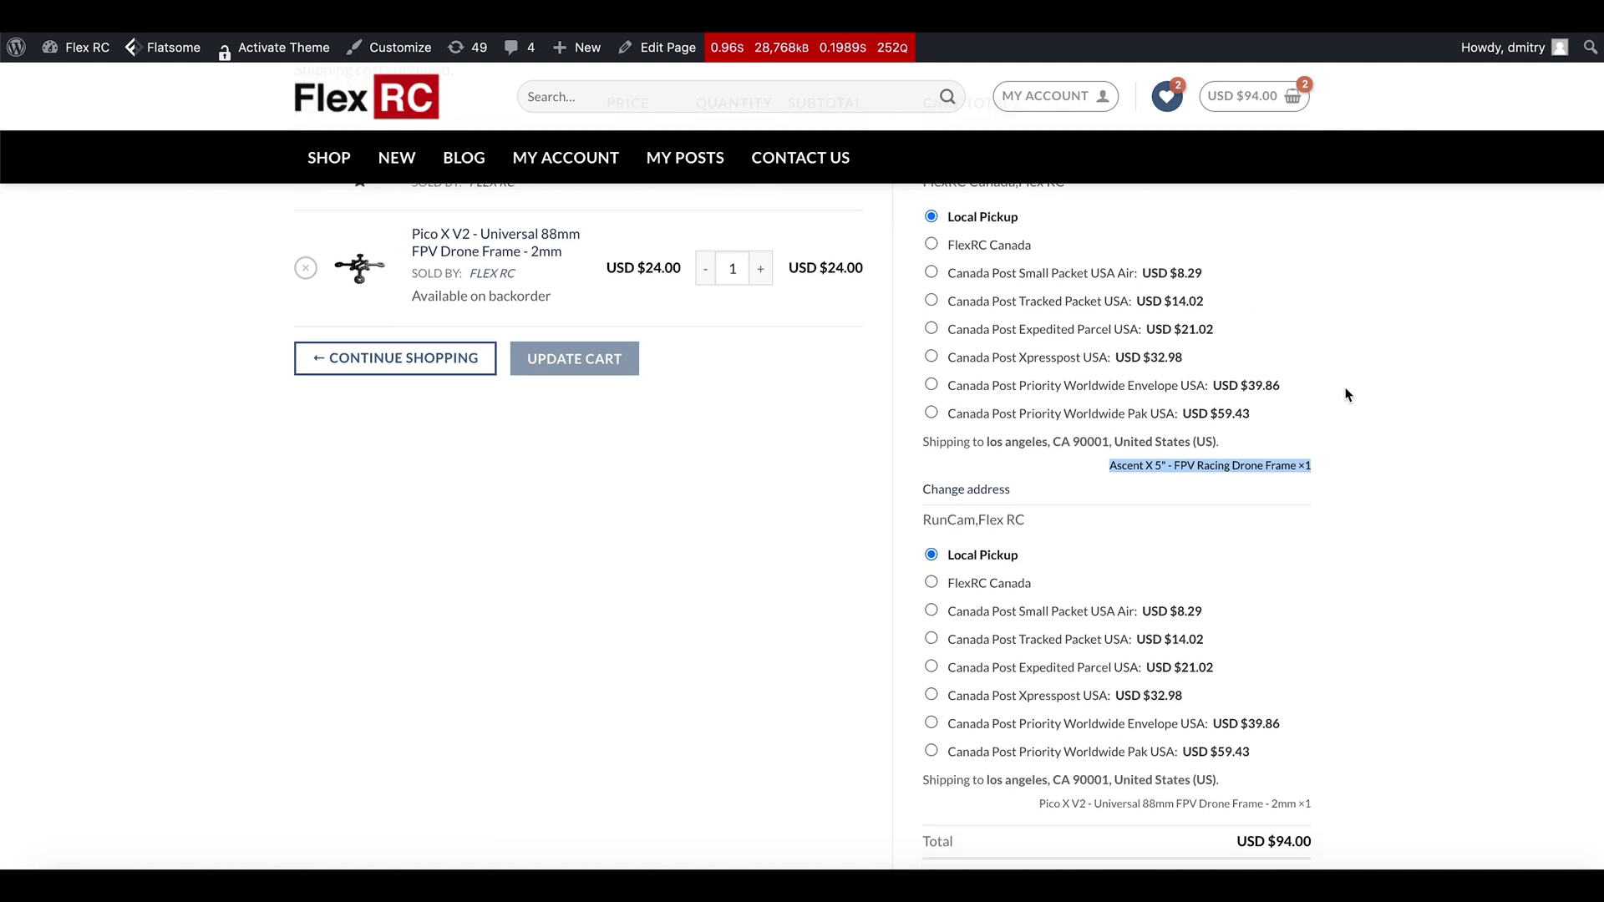
{"action": "scroll", "coordinate": [1347, 394], "scroll_direction": "down", "scroll_amount": 2}
{"action": "left_click_drag", "start_coordinate": [1039, 747], "coordinate": [1314, 746]}
{"action": "scroll", "coordinate": [1387, 515], "scroll_direction": "up", "scroll_amount": 3}
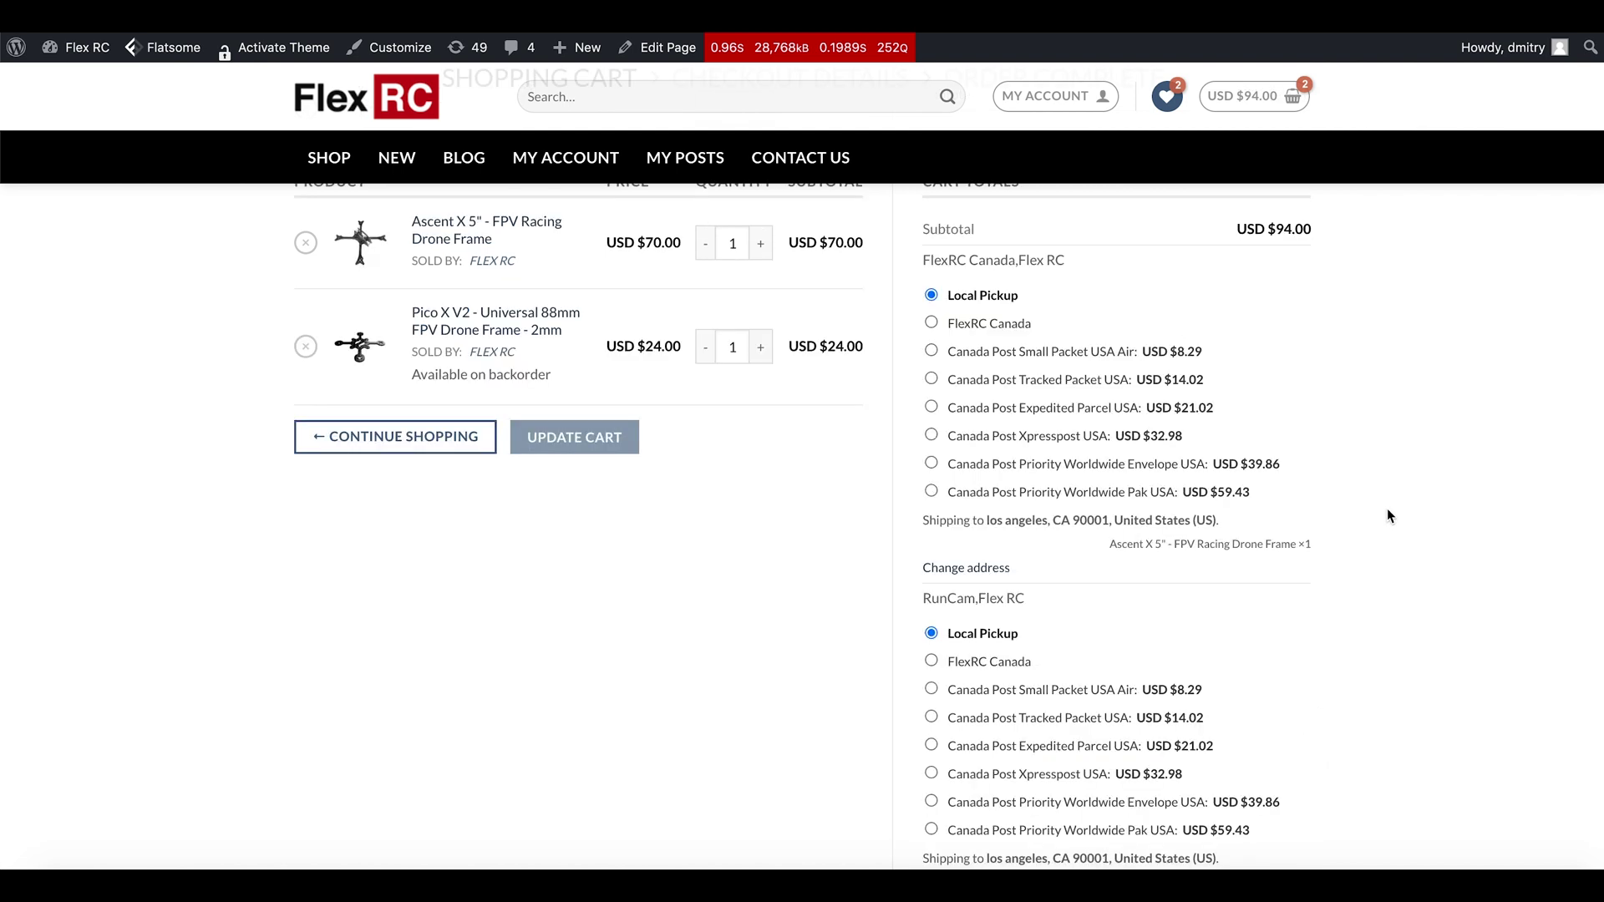
{"action": "scroll", "coordinate": [594, 613], "scroll_direction": "up", "scroll_amount": 1}
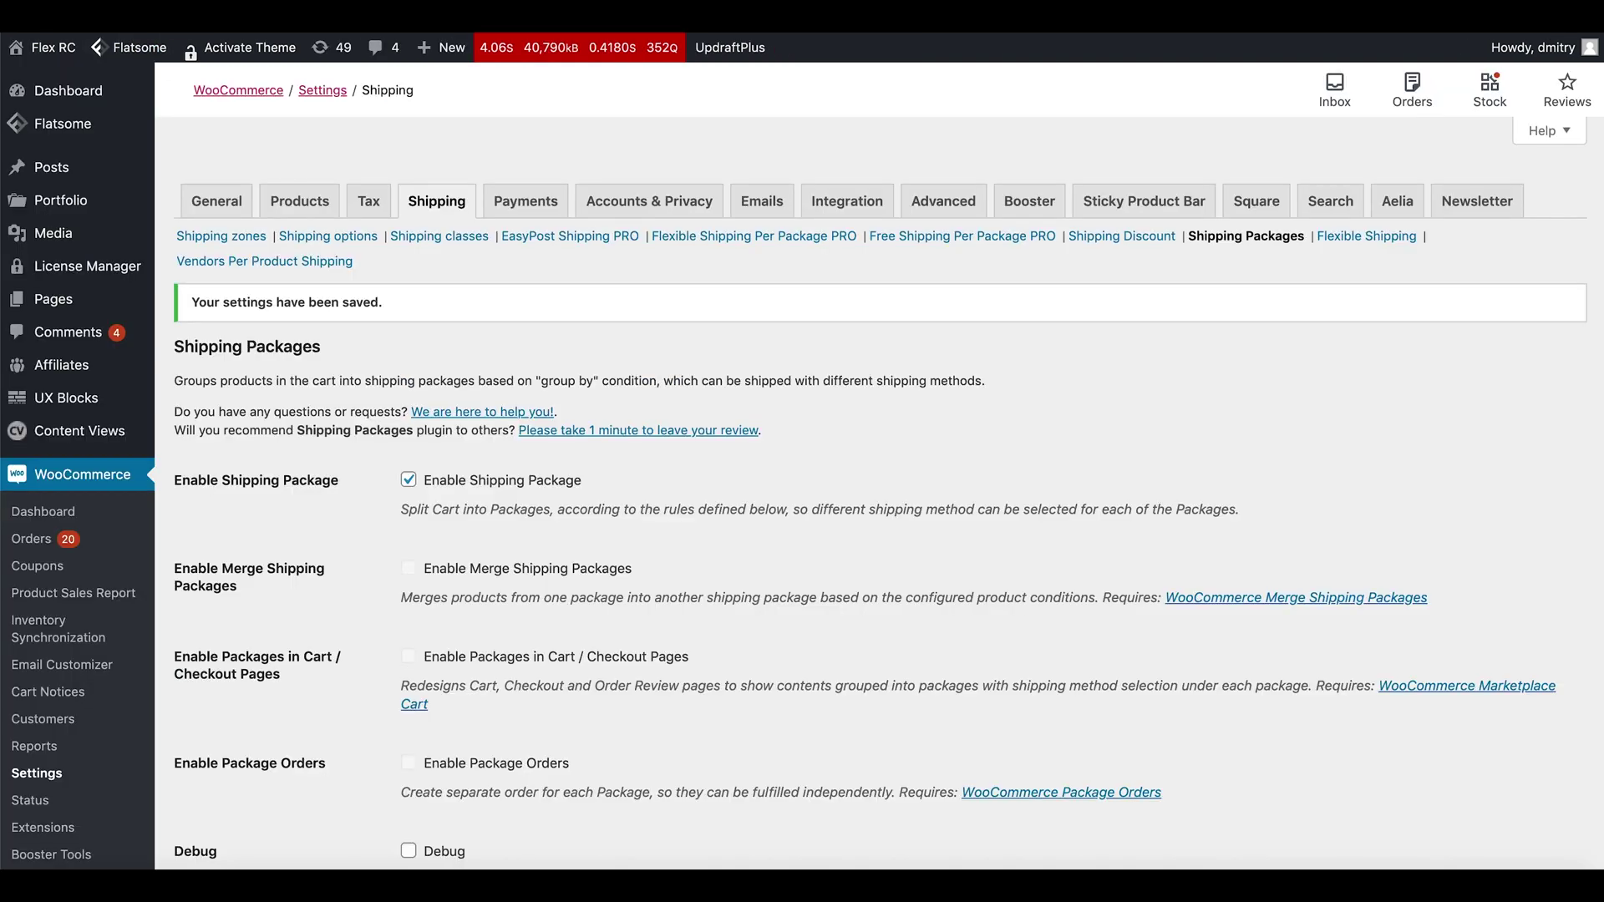
Replace the Group By conditions in the Shipping Packages settings with First Category, filtering the options by "categ"
{"action": "scroll", "coordinate": [302, 514], "scroll_direction": "down", "scroll_amount": 8}
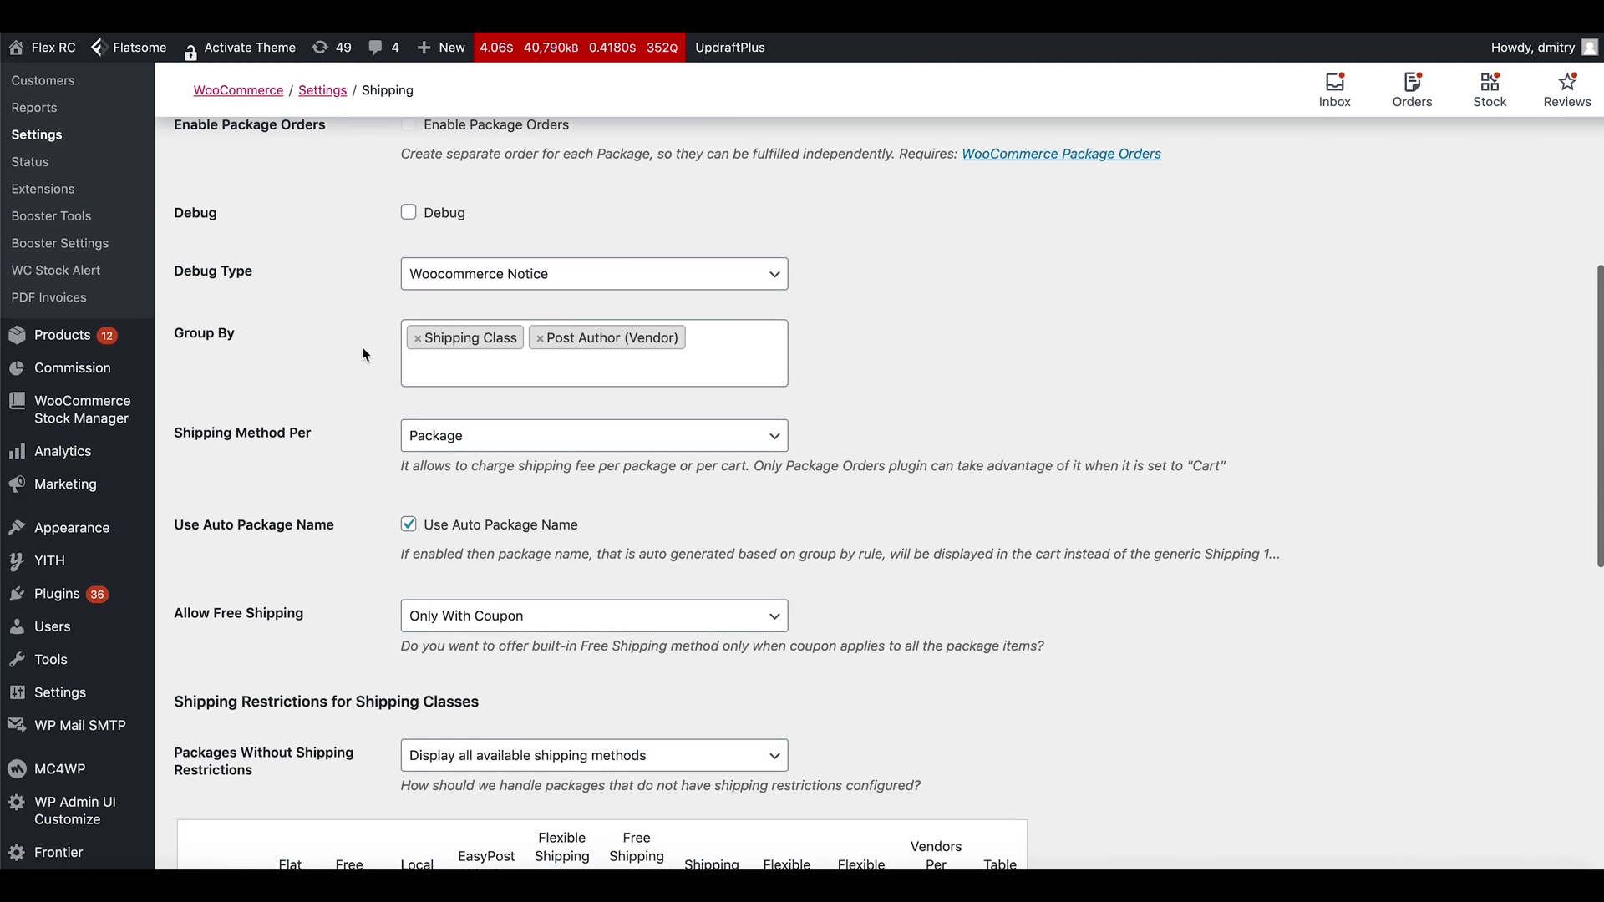
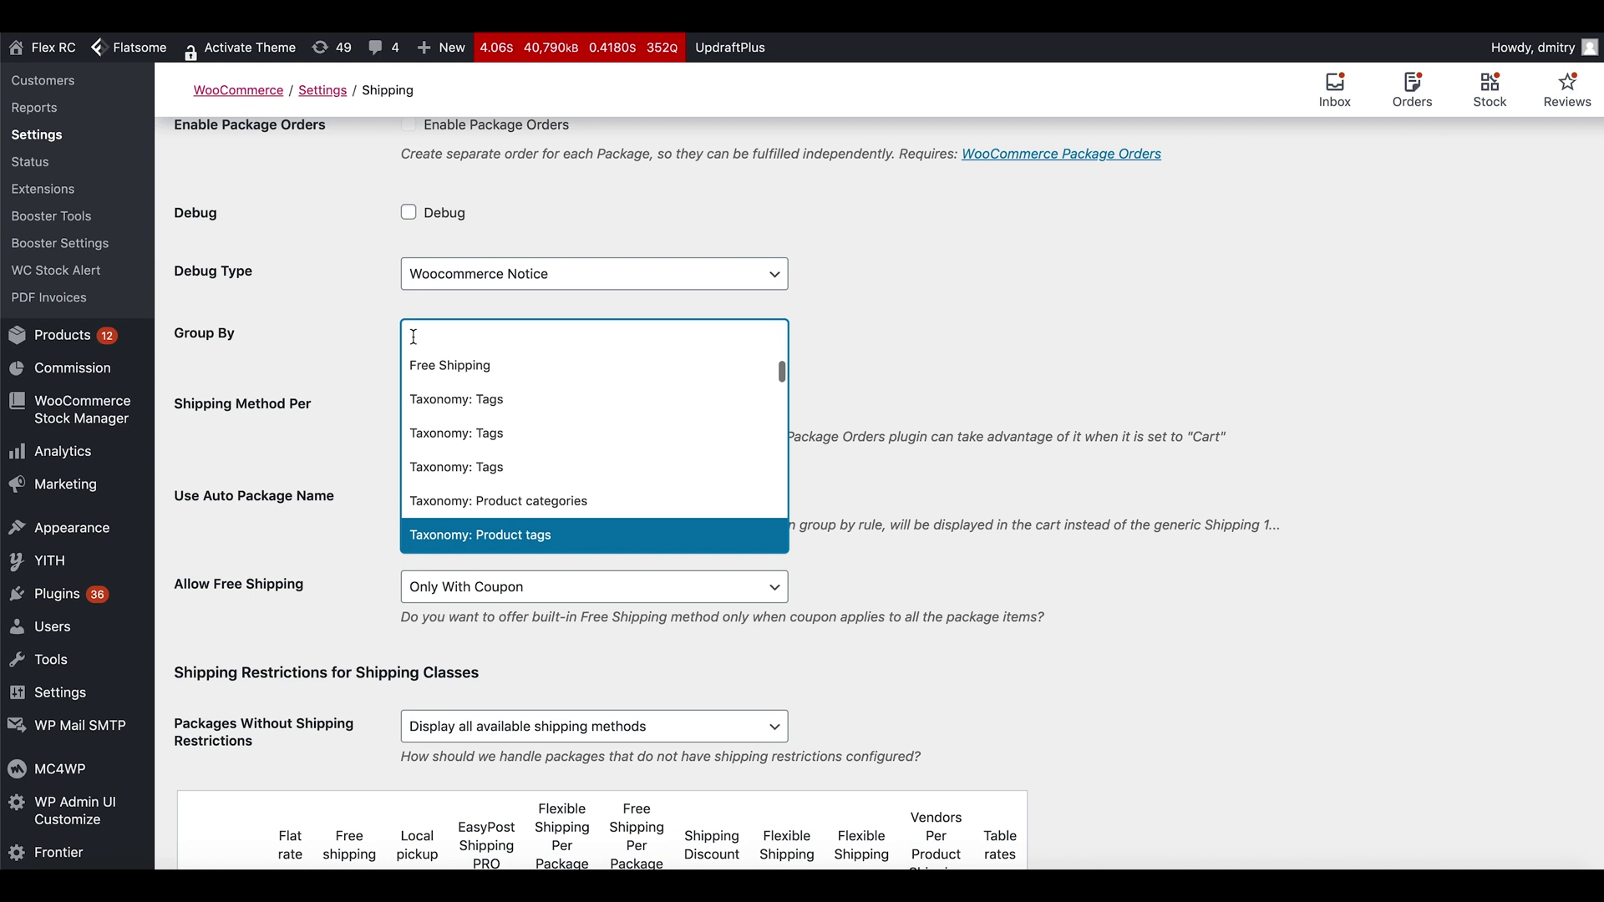
{"action": "scroll", "coordinate": [591, 414], "scroll_direction": "down", "scroll_amount": 8}
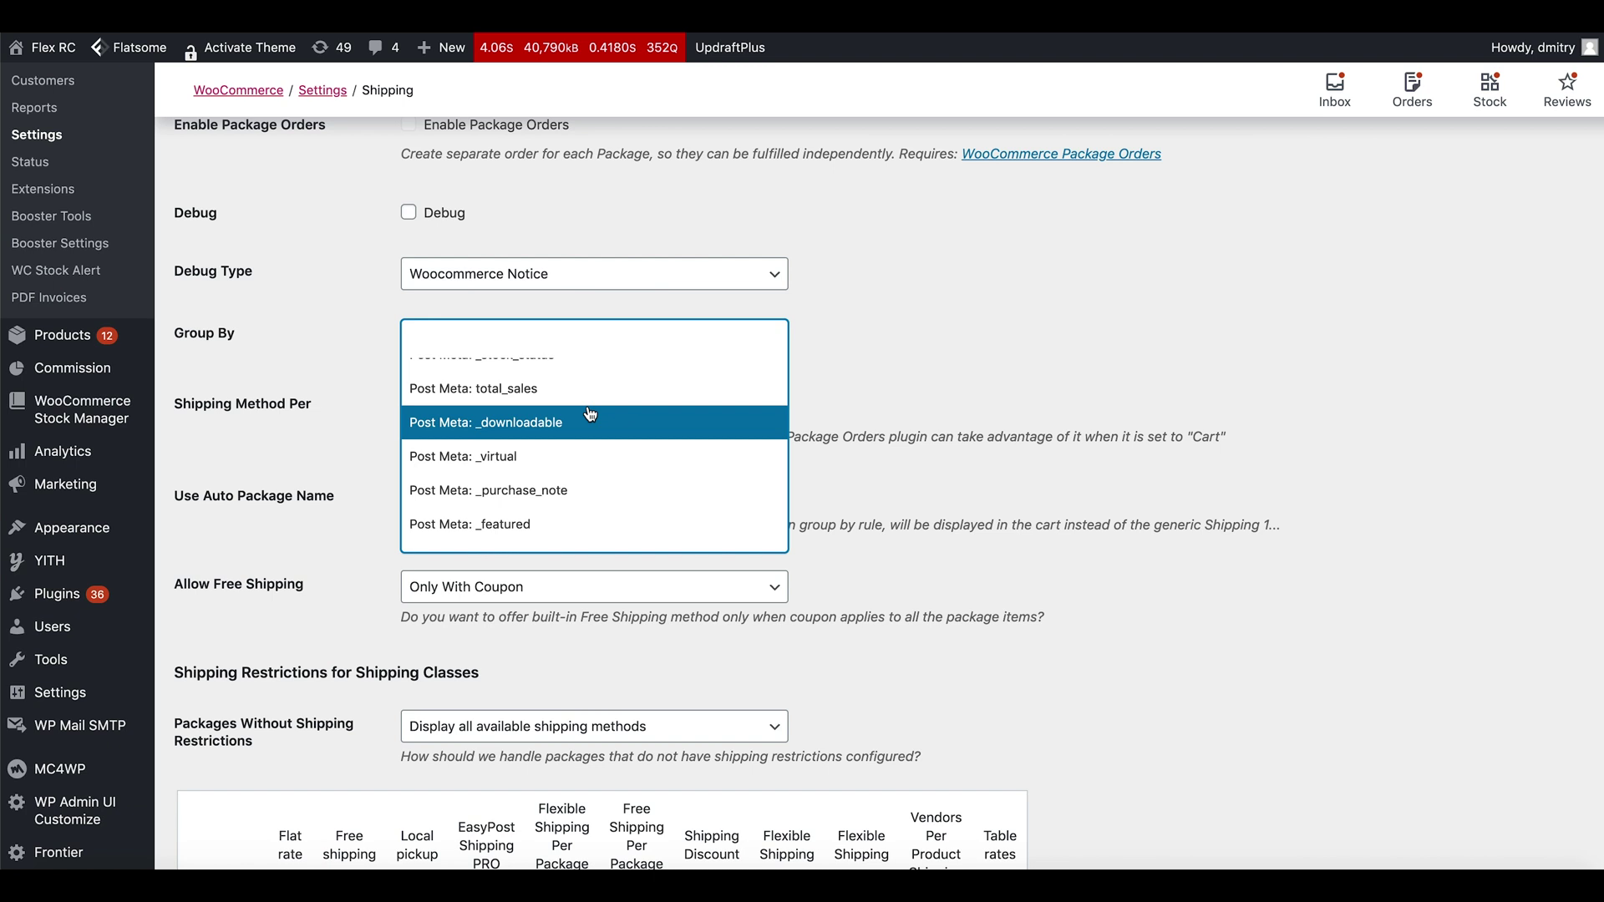
{"action": "type", "text": "categ"}
{"action": "left_click", "coordinate": [590, 410]}
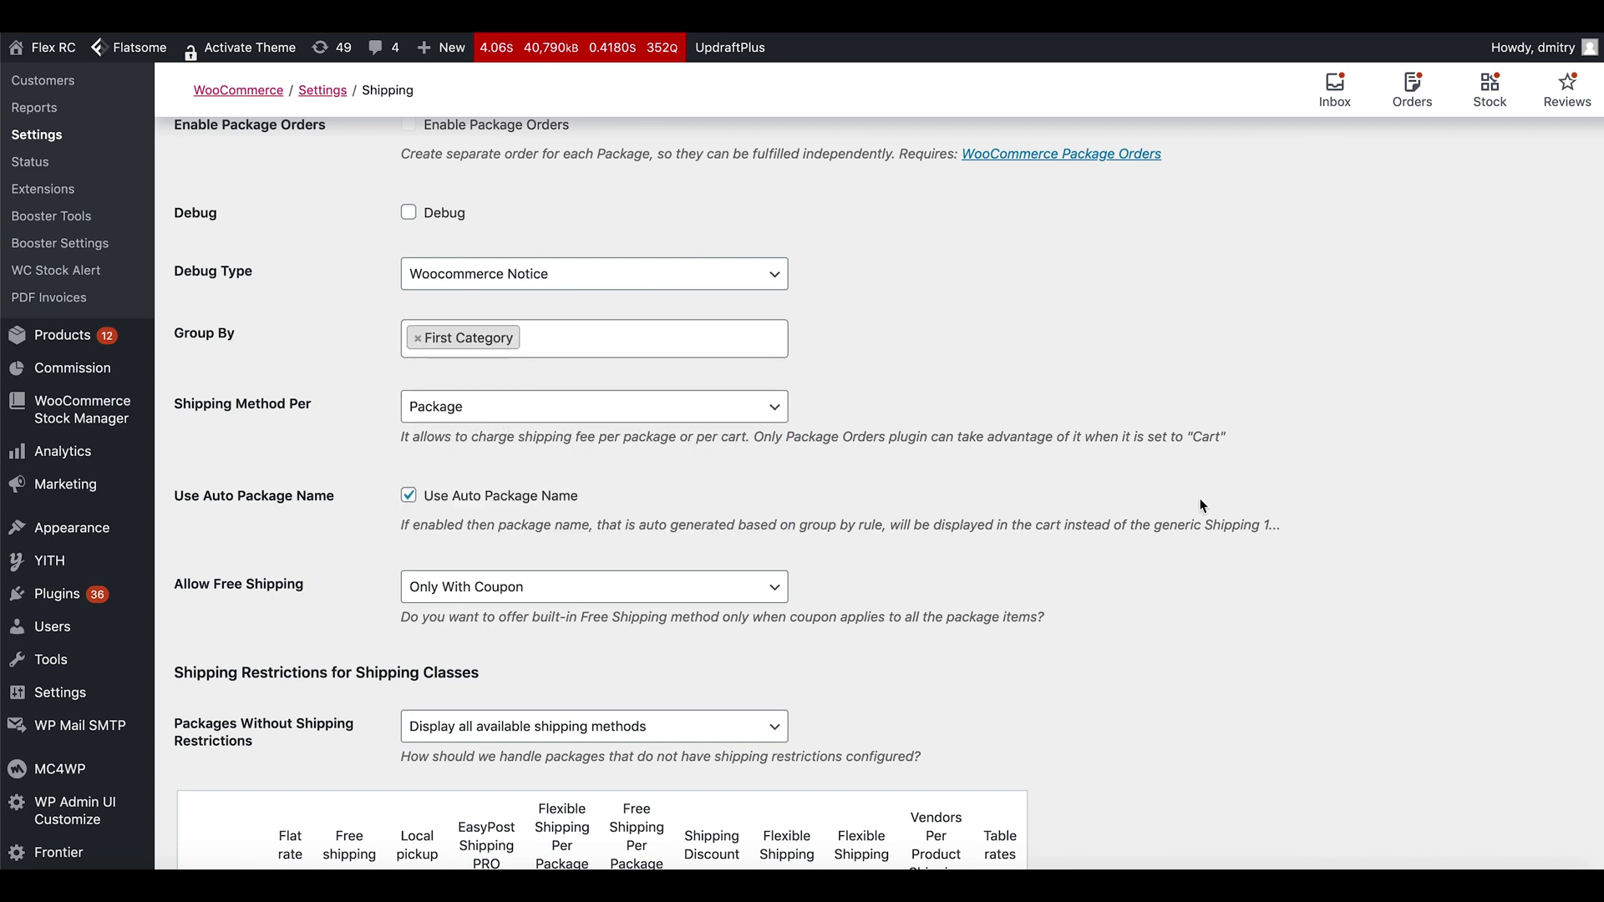
Save the shipping settings grouped by First Category and reload the shopping cart page, allowing the form resubmission
{"action": "scroll", "coordinate": [1162, 519], "scroll_direction": "down", "scroll_amount": 10}
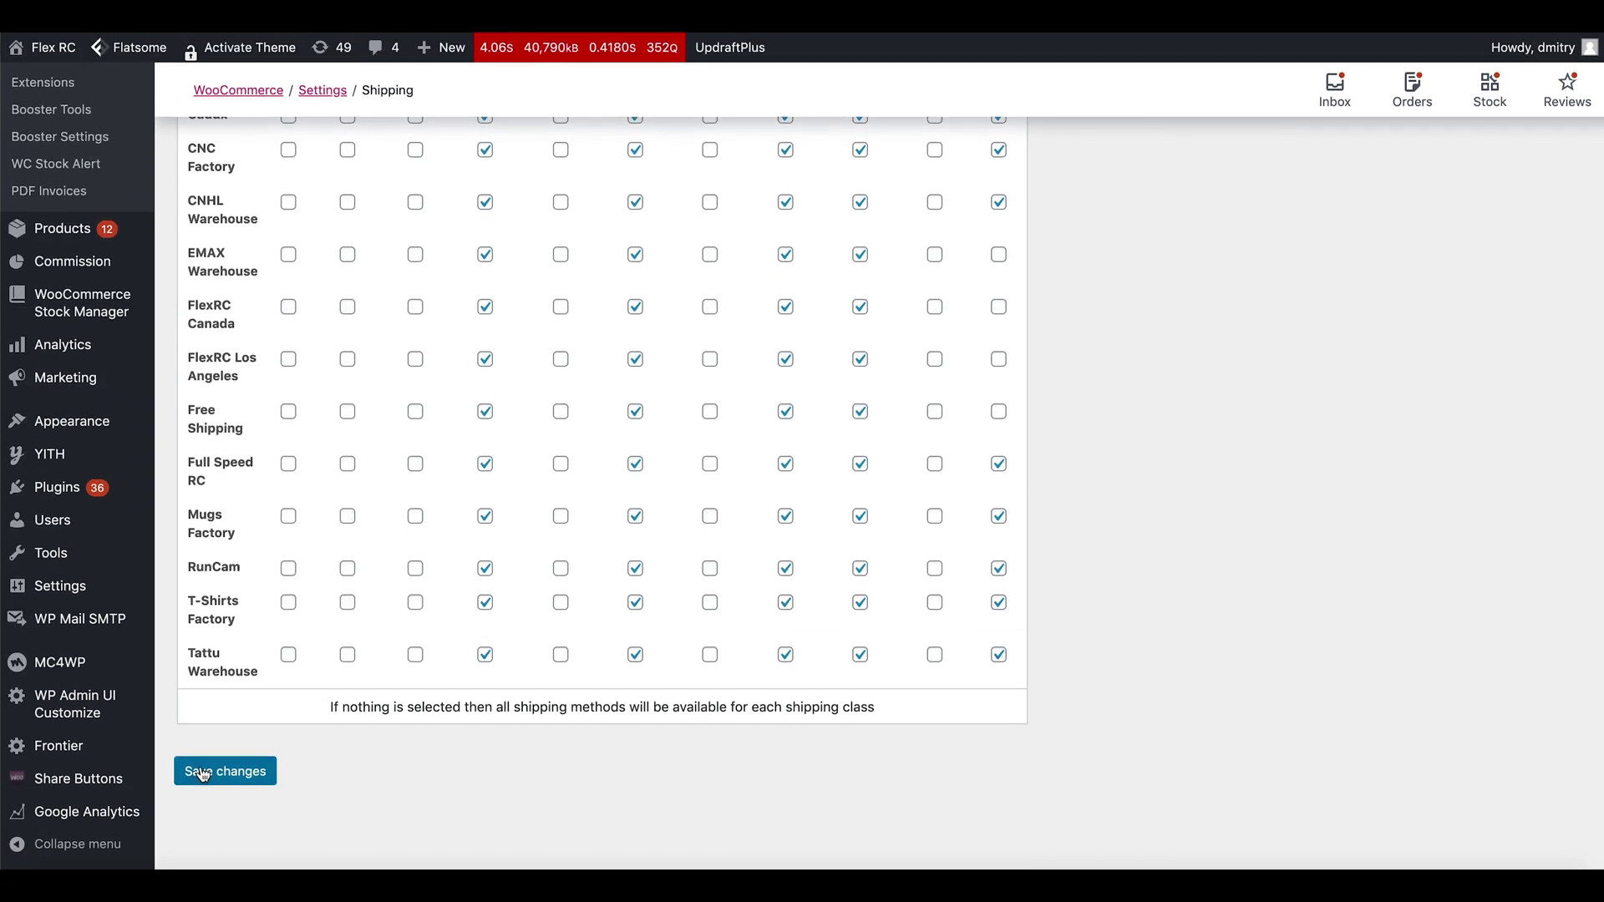
{"action": "left_click", "coordinate": [203, 772]}
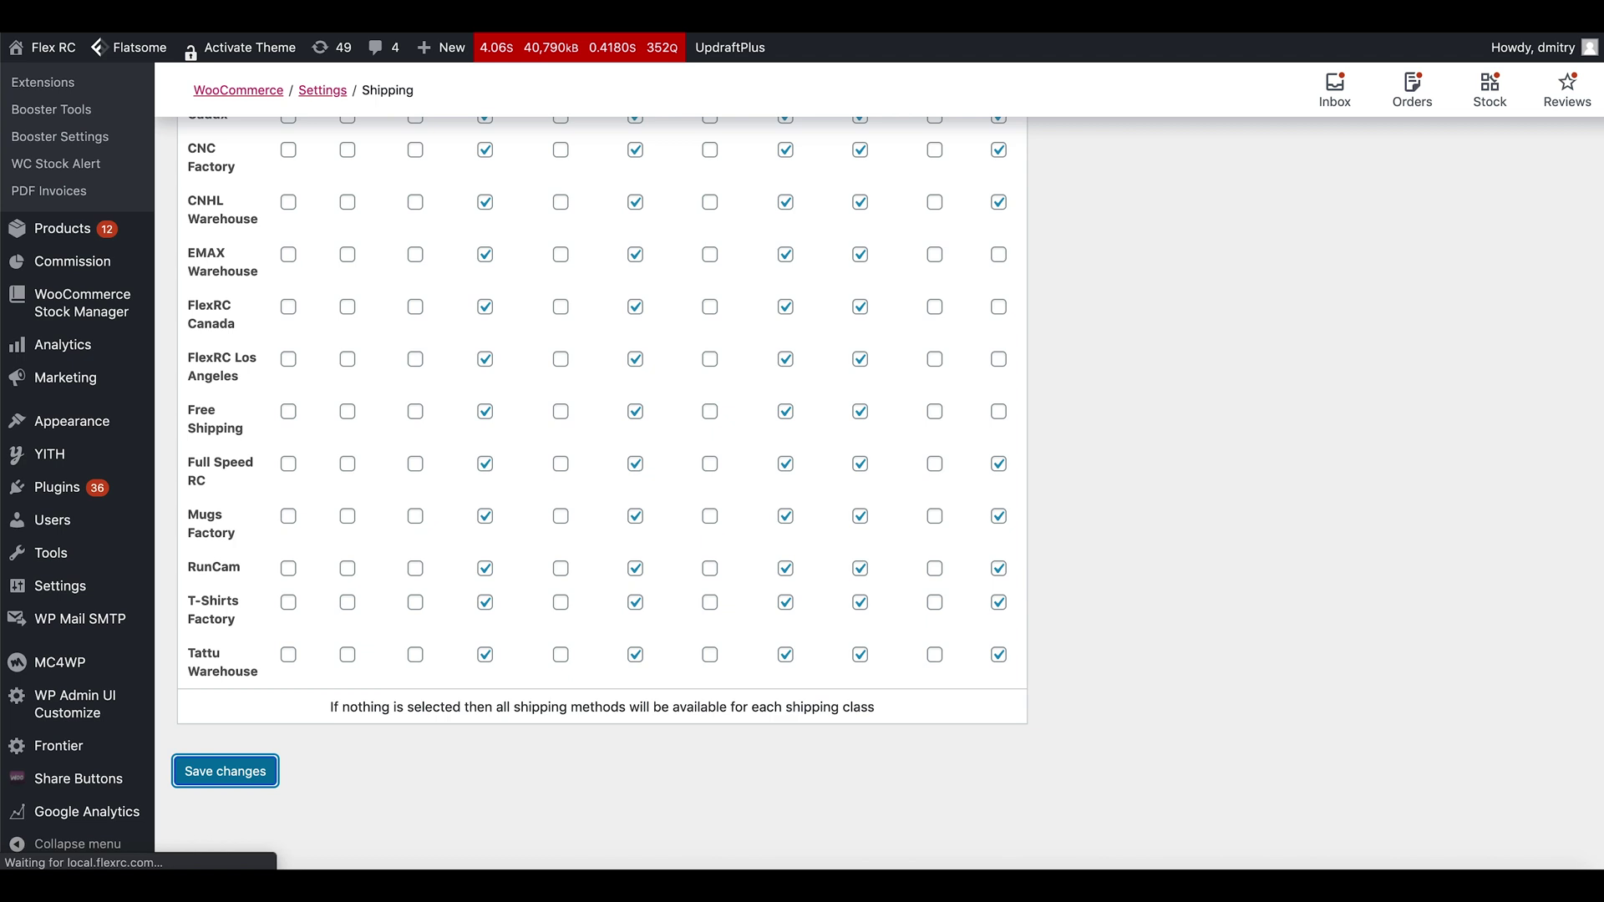
{"action": "key", "text": "ctrl+Tab"}
{"action": "key", "text": "ctrl+r"}
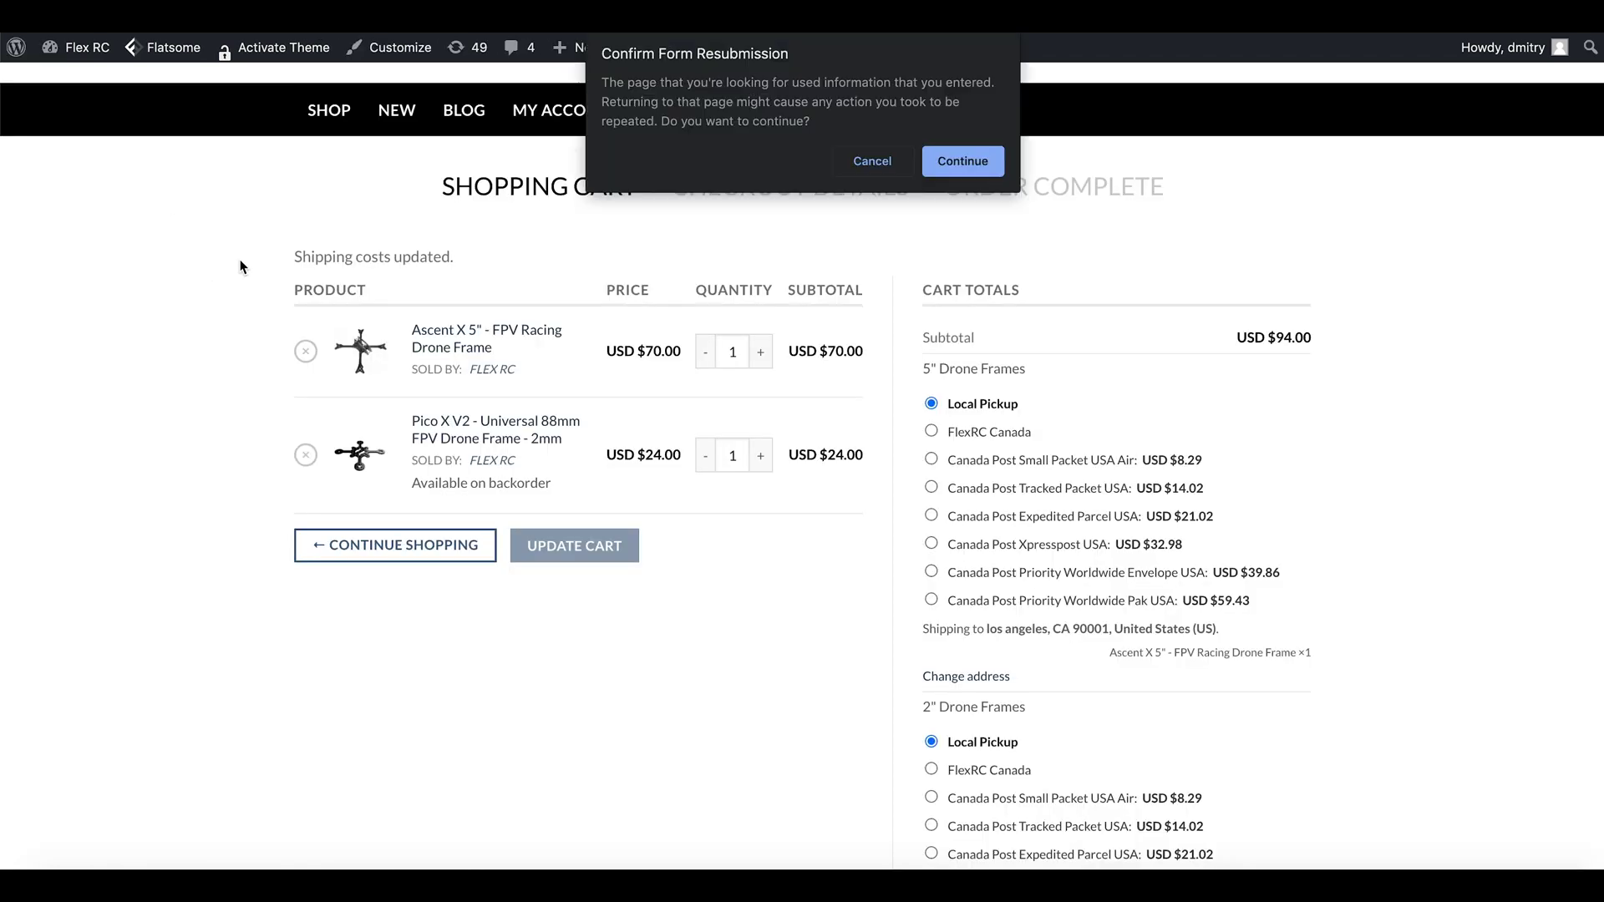
{"action": "left_click", "coordinate": [986, 172]}
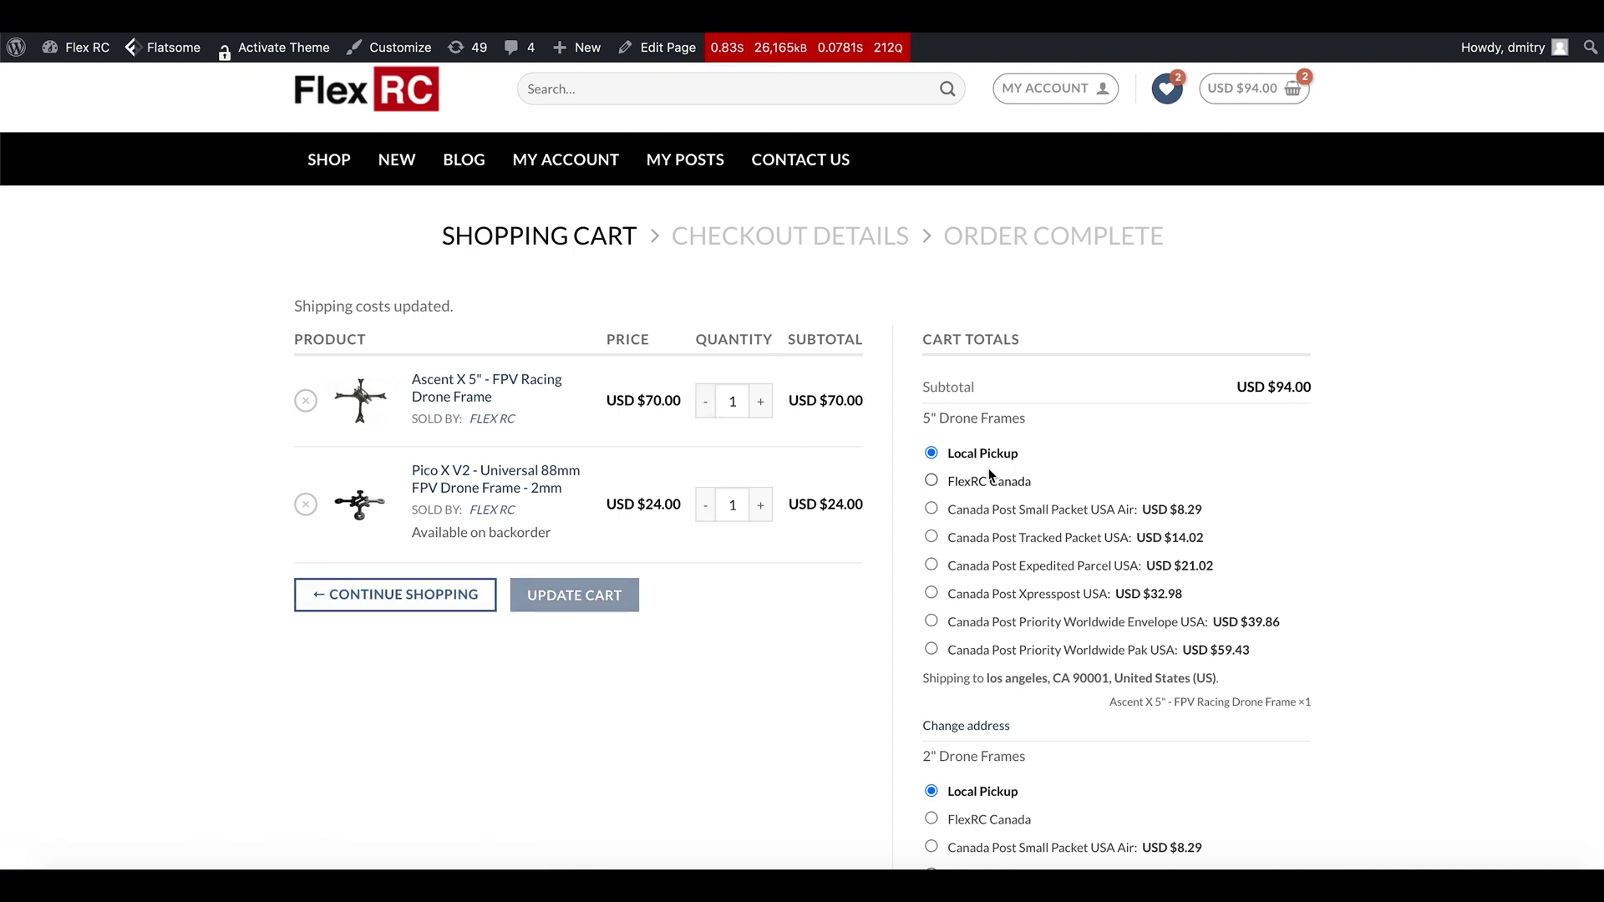
Compare the package names in the cart totals with the category paths on the drone frames' product pages
{"action": "scroll", "coordinate": [903, 470], "scroll_direction": "down", "scroll_amount": 2}
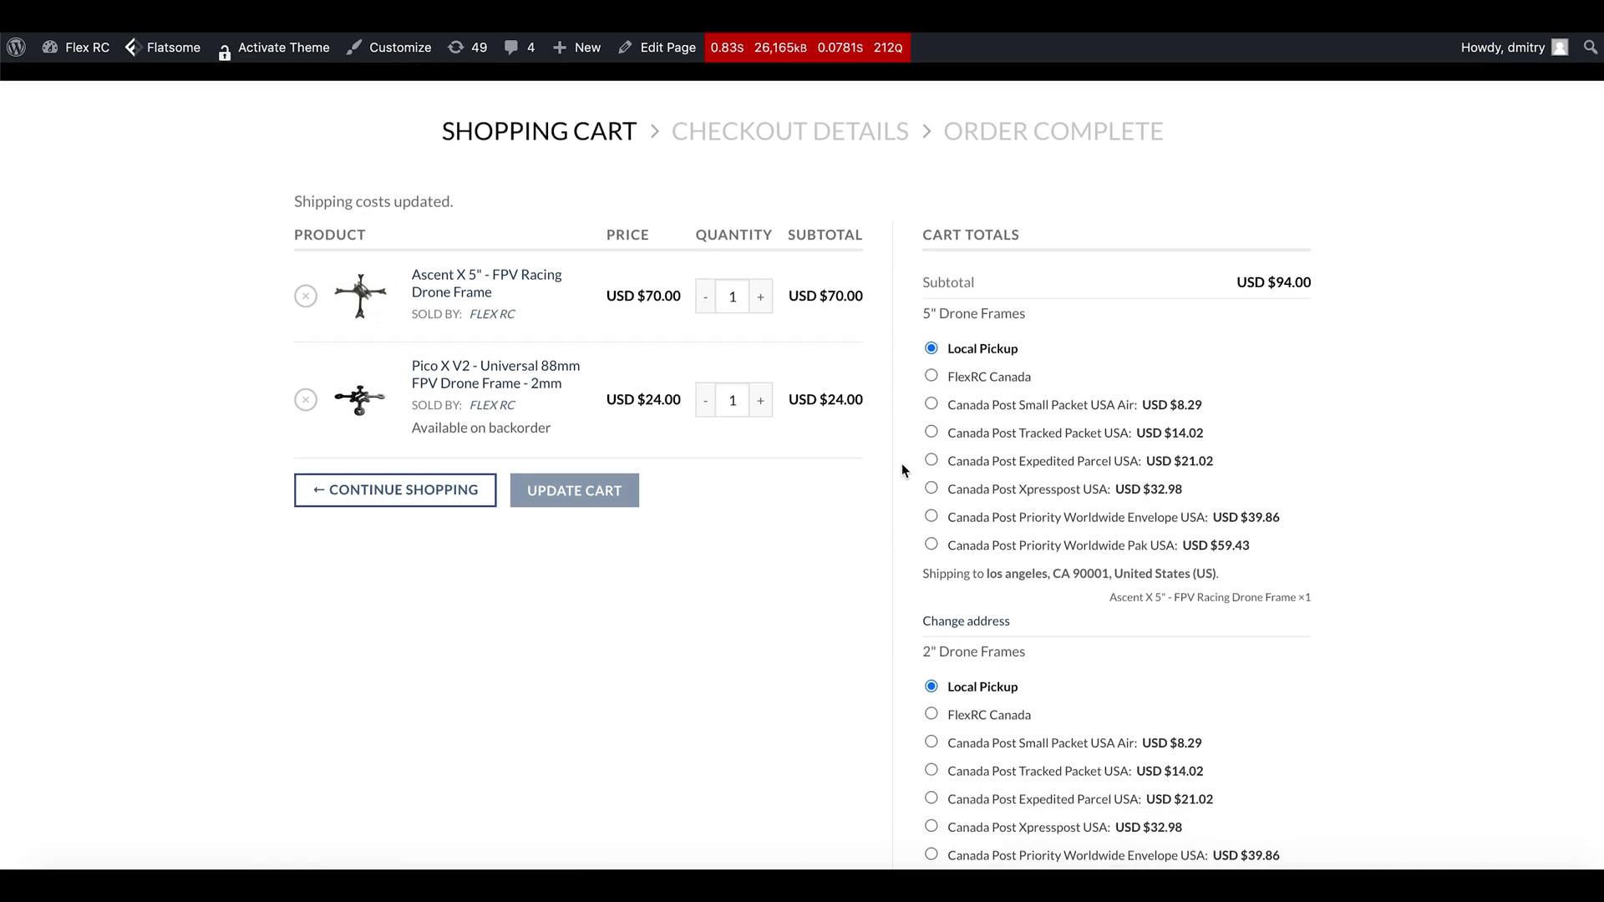
{"action": "left_click_drag", "start_coordinate": [924, 303], "coordinate": [1016, 303]}
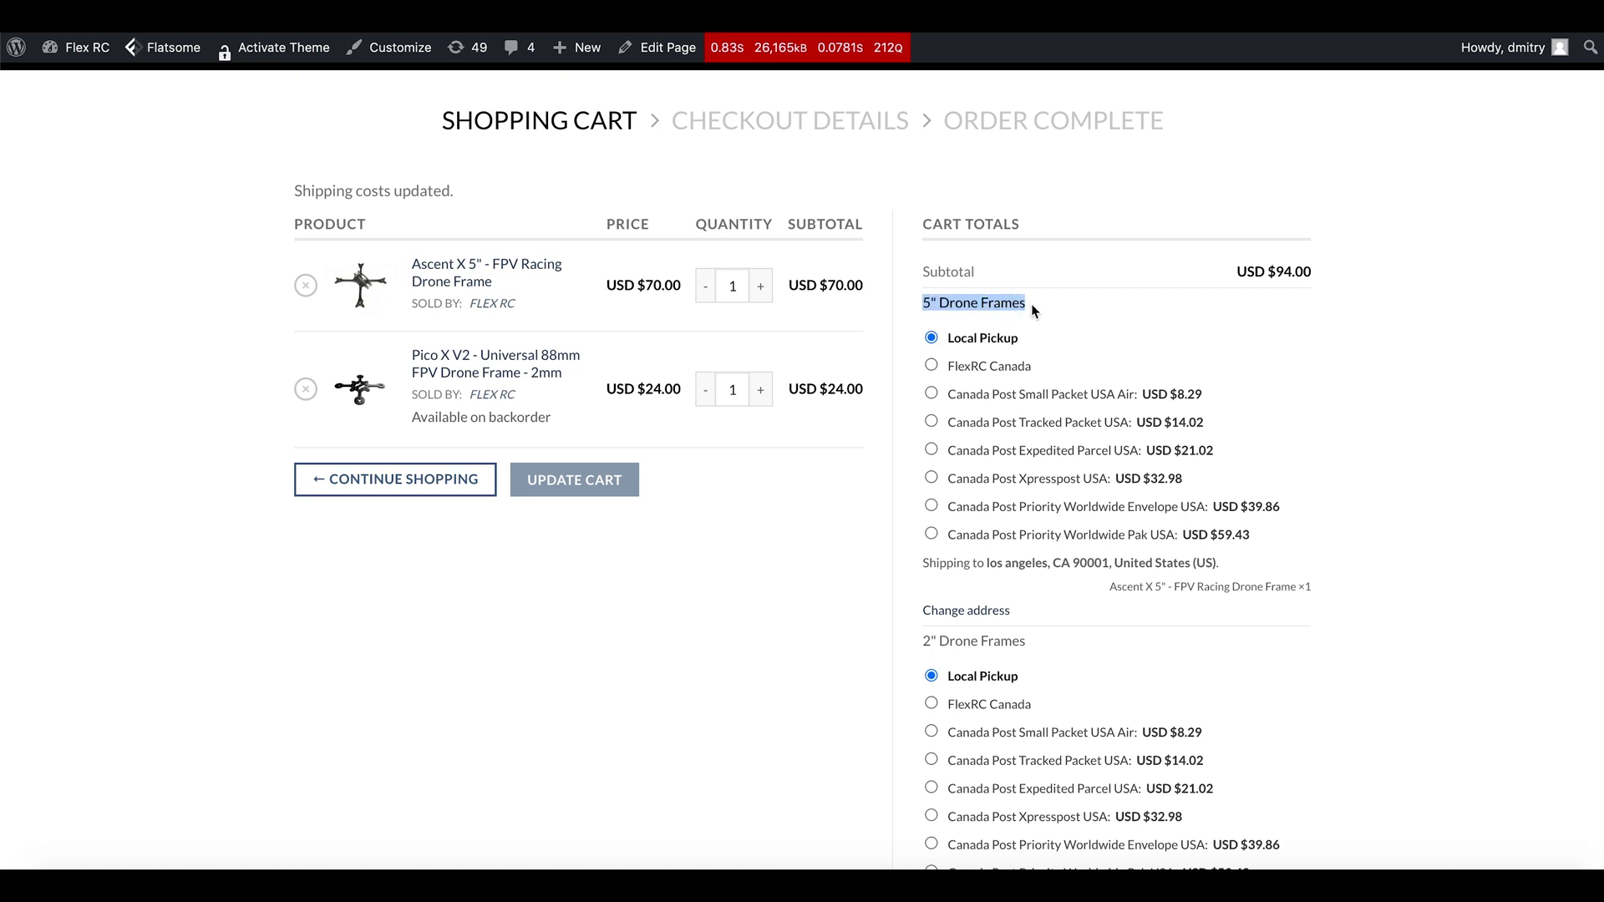
{"action": "left_click_drag", "start_coordinate": [924, 640], "coordinate": [1026, 640]}
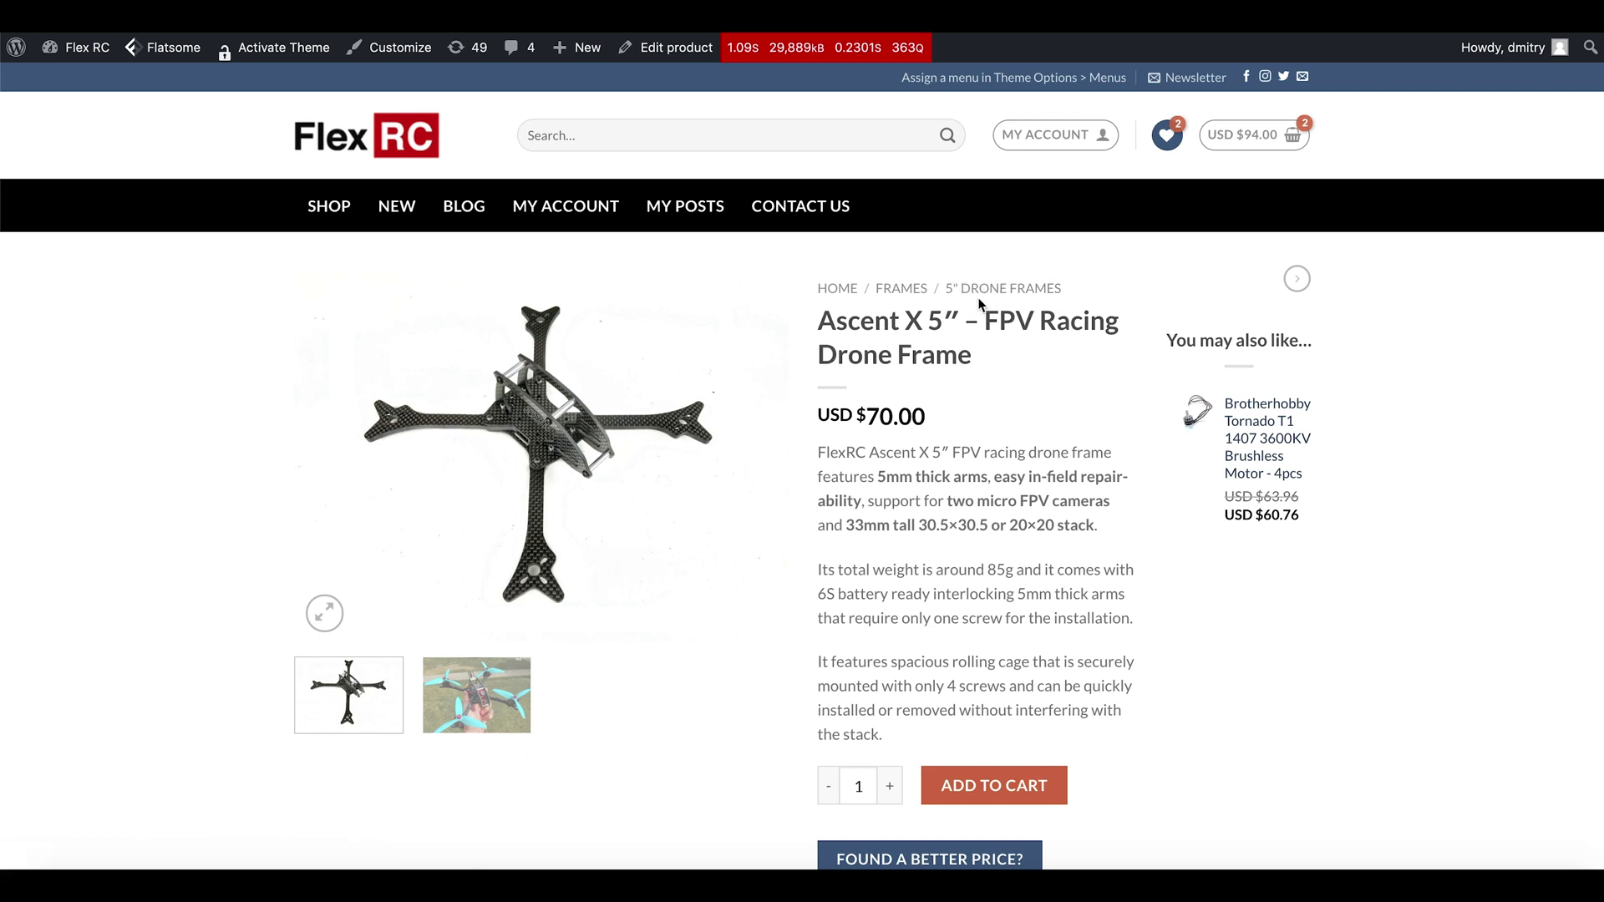
{"action": "left_click", "coordinate": [1297, 279]}
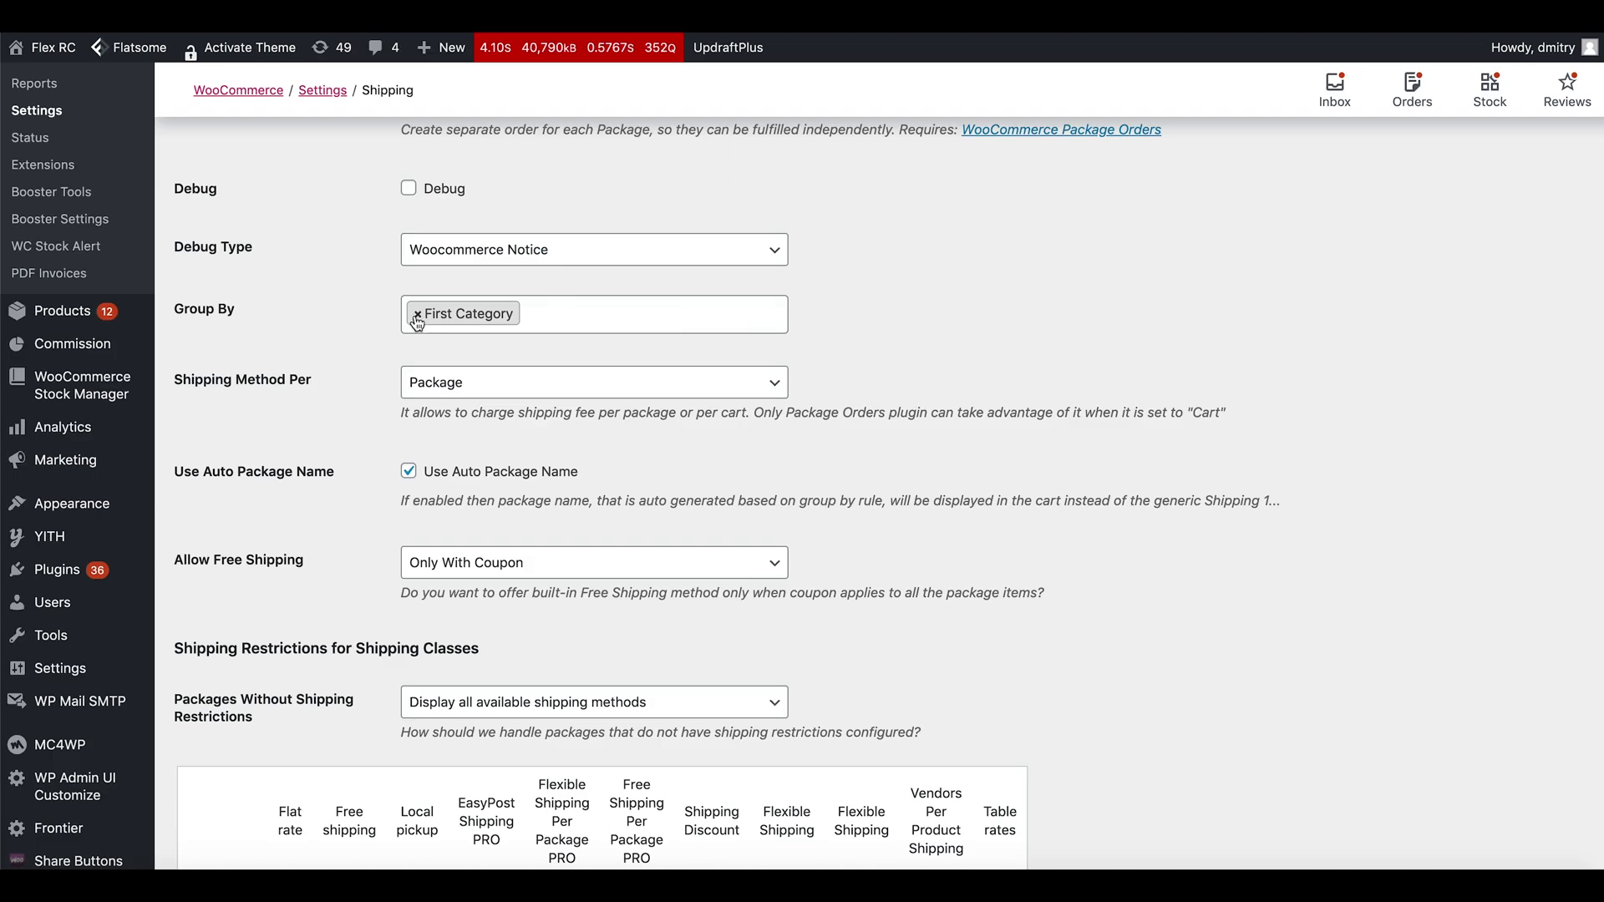
Replace the Group By condition with Post Author (Vendor), save the settings and check the package name in the reloaded cart
{"action": "left_click", "coordinate": [418, 322]}
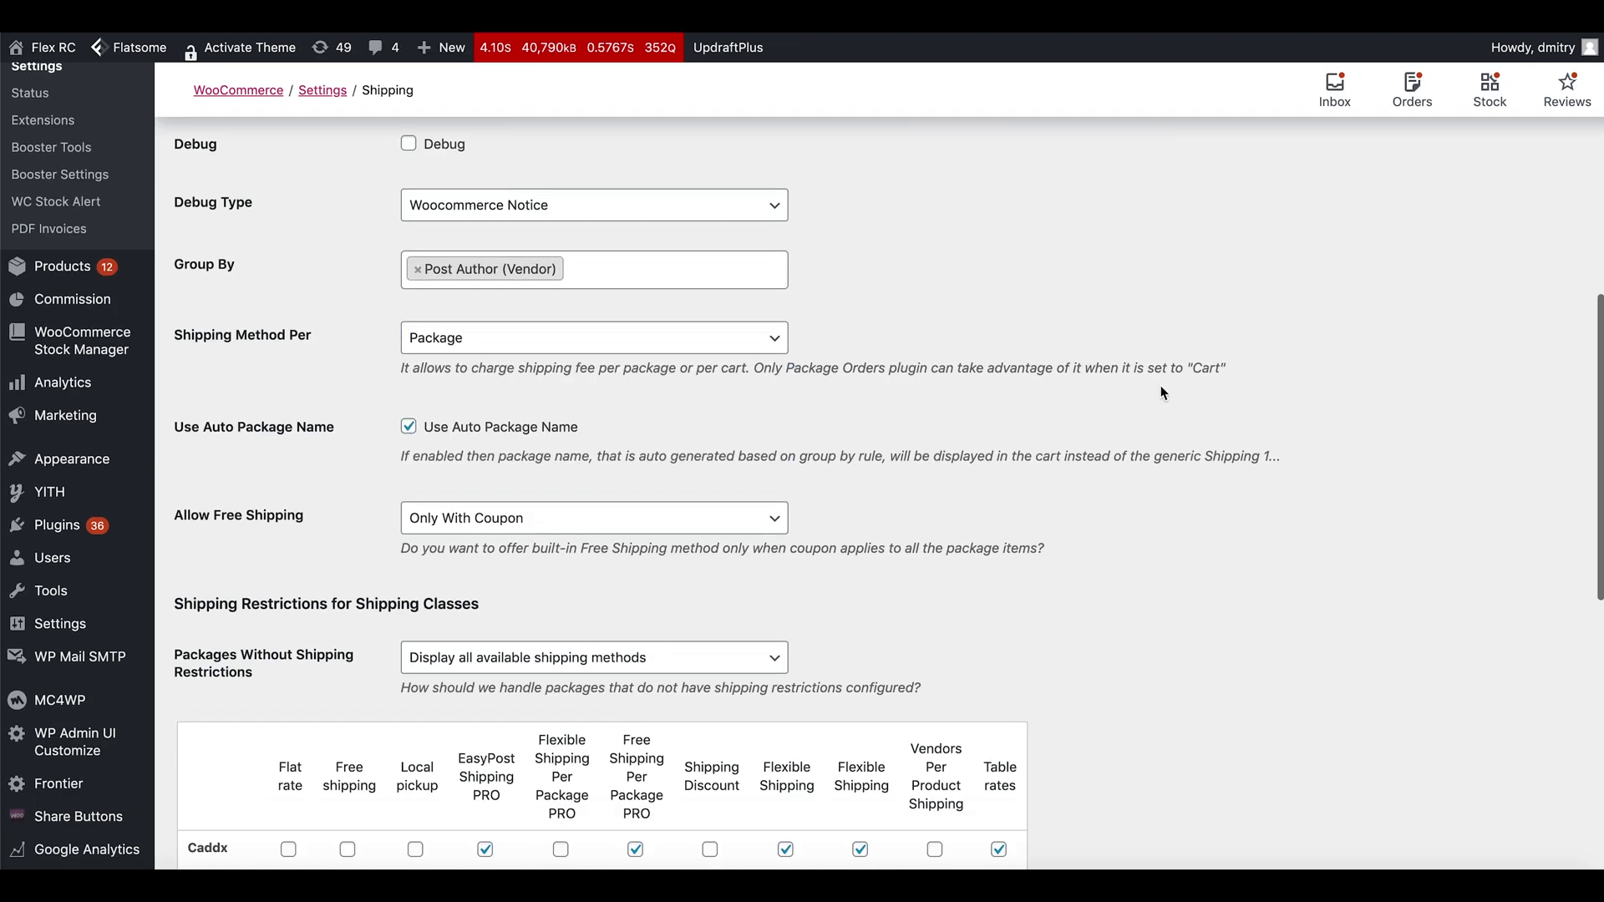
{"action": "scroll", "coordinate": [1161, 385], "scroll_direction": "down", "scroll_amount": 15}
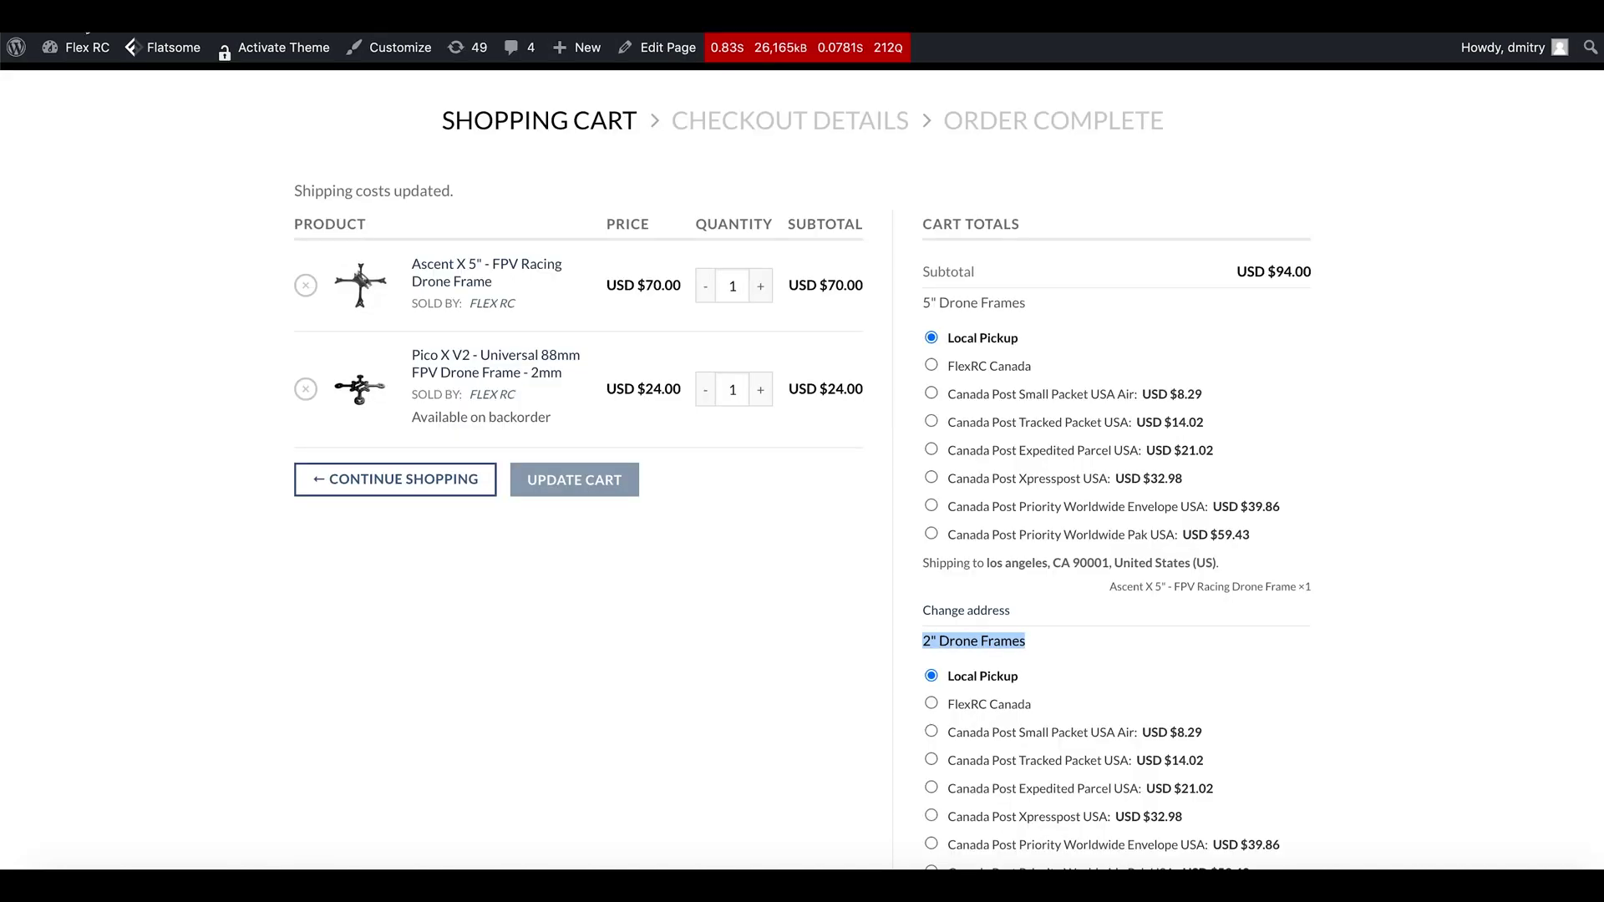
{"action": "key", "text": "super+r"}
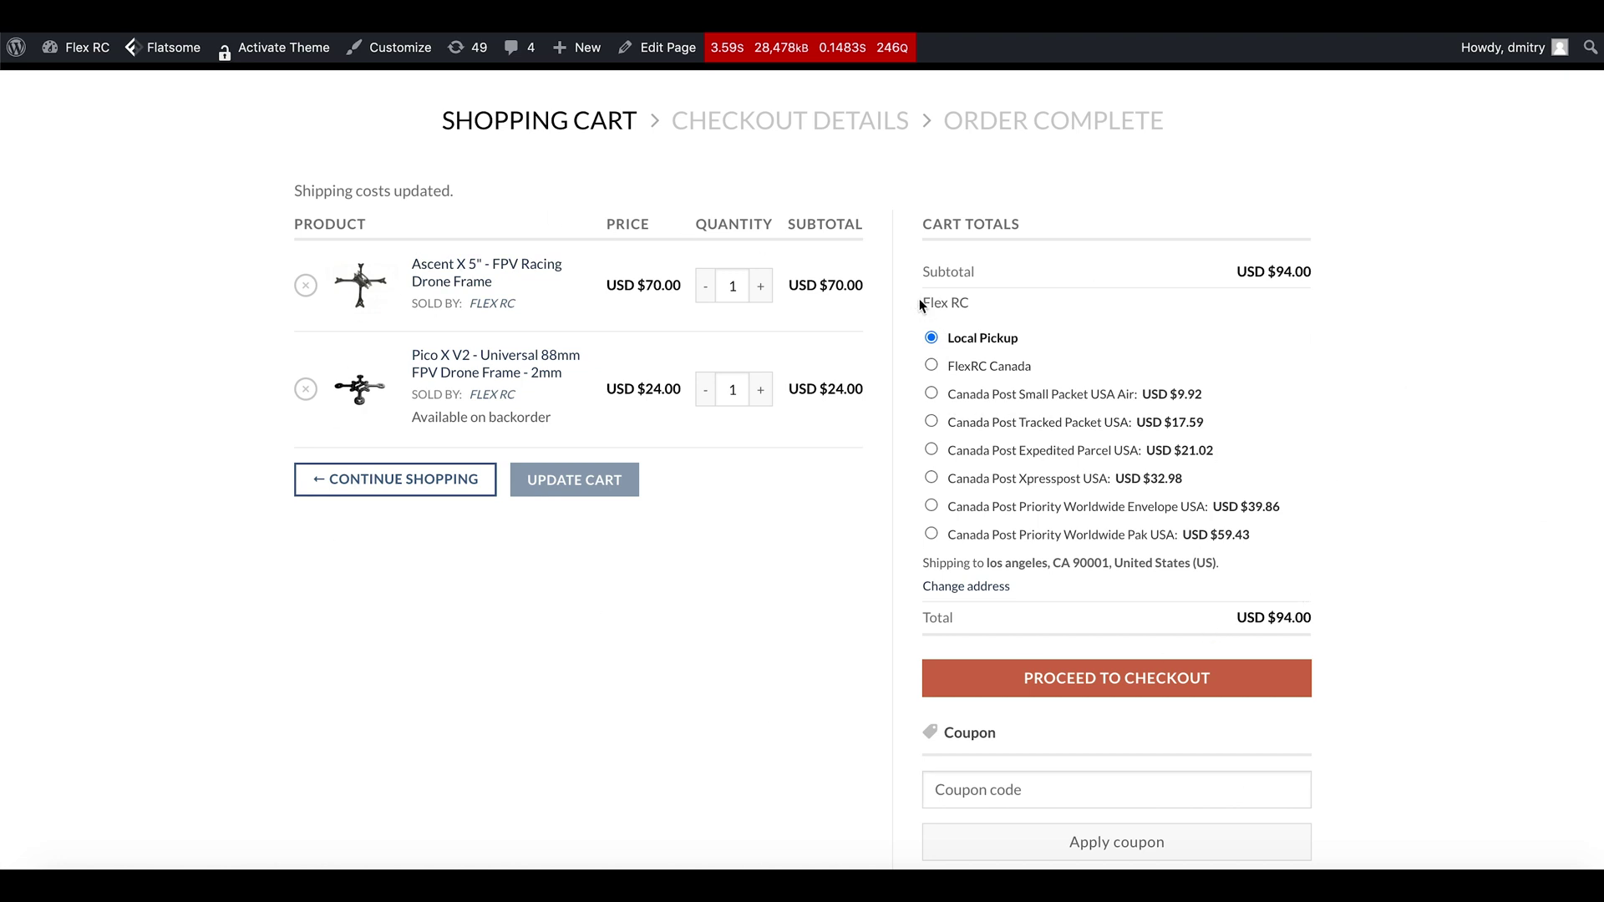
{"action": "left_click_drag", "start_coordinate": [924, 300], "coordinate": [945, 299]}
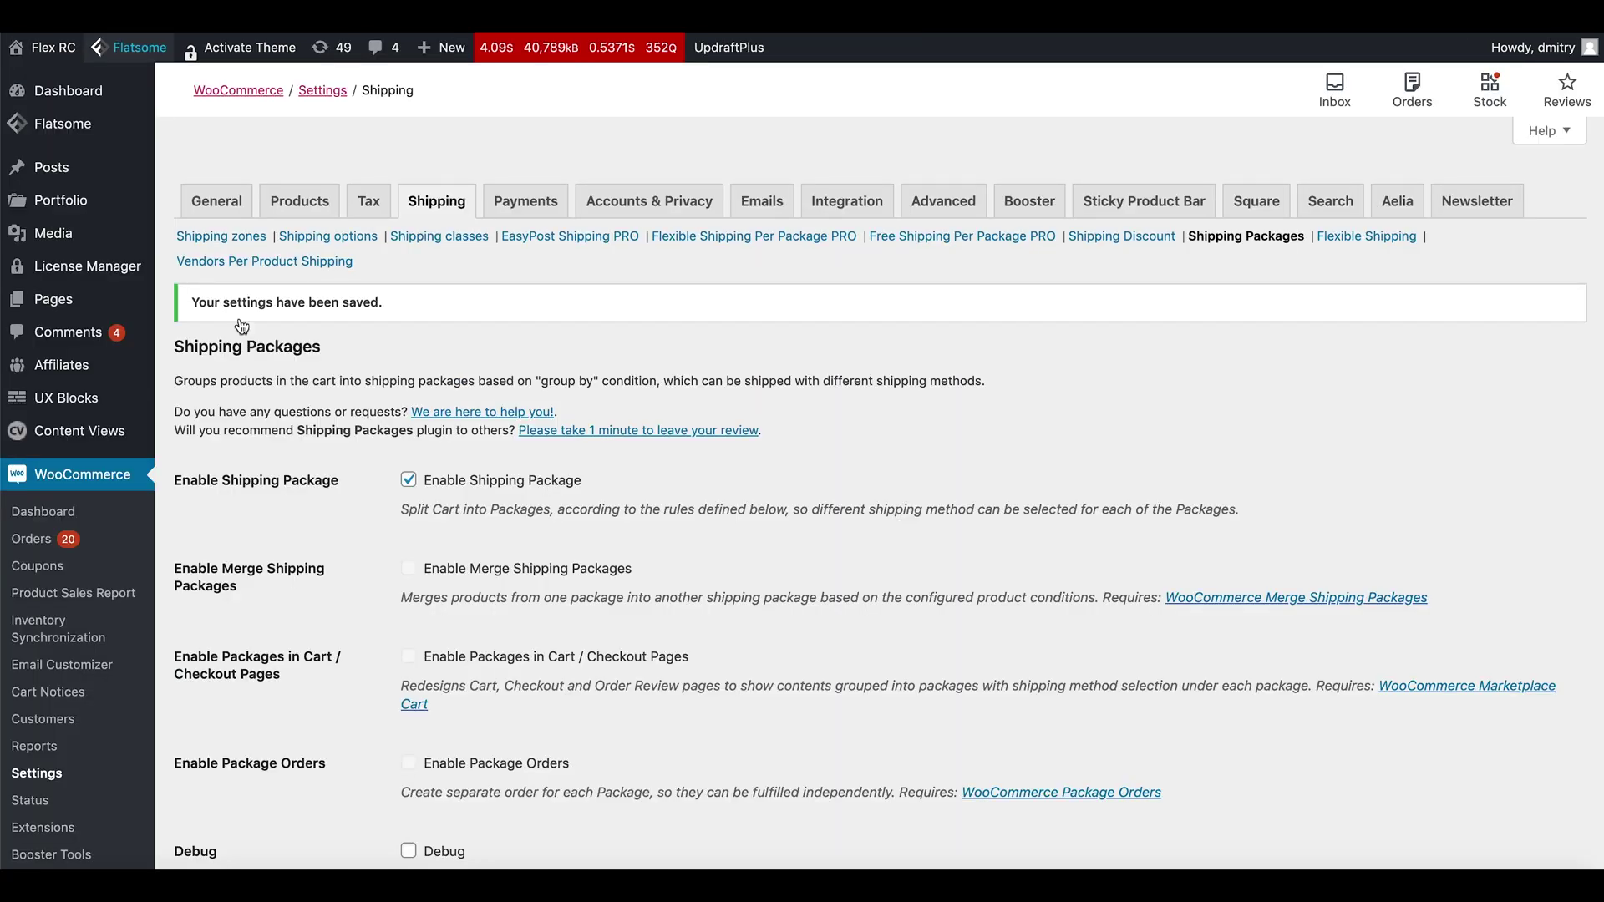
Replace the Group By condition in the Shipping Packages settings with Shipping Class and save the changes
{"action": "scroll", "coordinate": [324, 503], "scroll_direction": "down", "scroll_amount": 5}
{"action": "scroll", "coordinate": [324, 506], "scroll_direction": "down", "scroll_amount": 4}
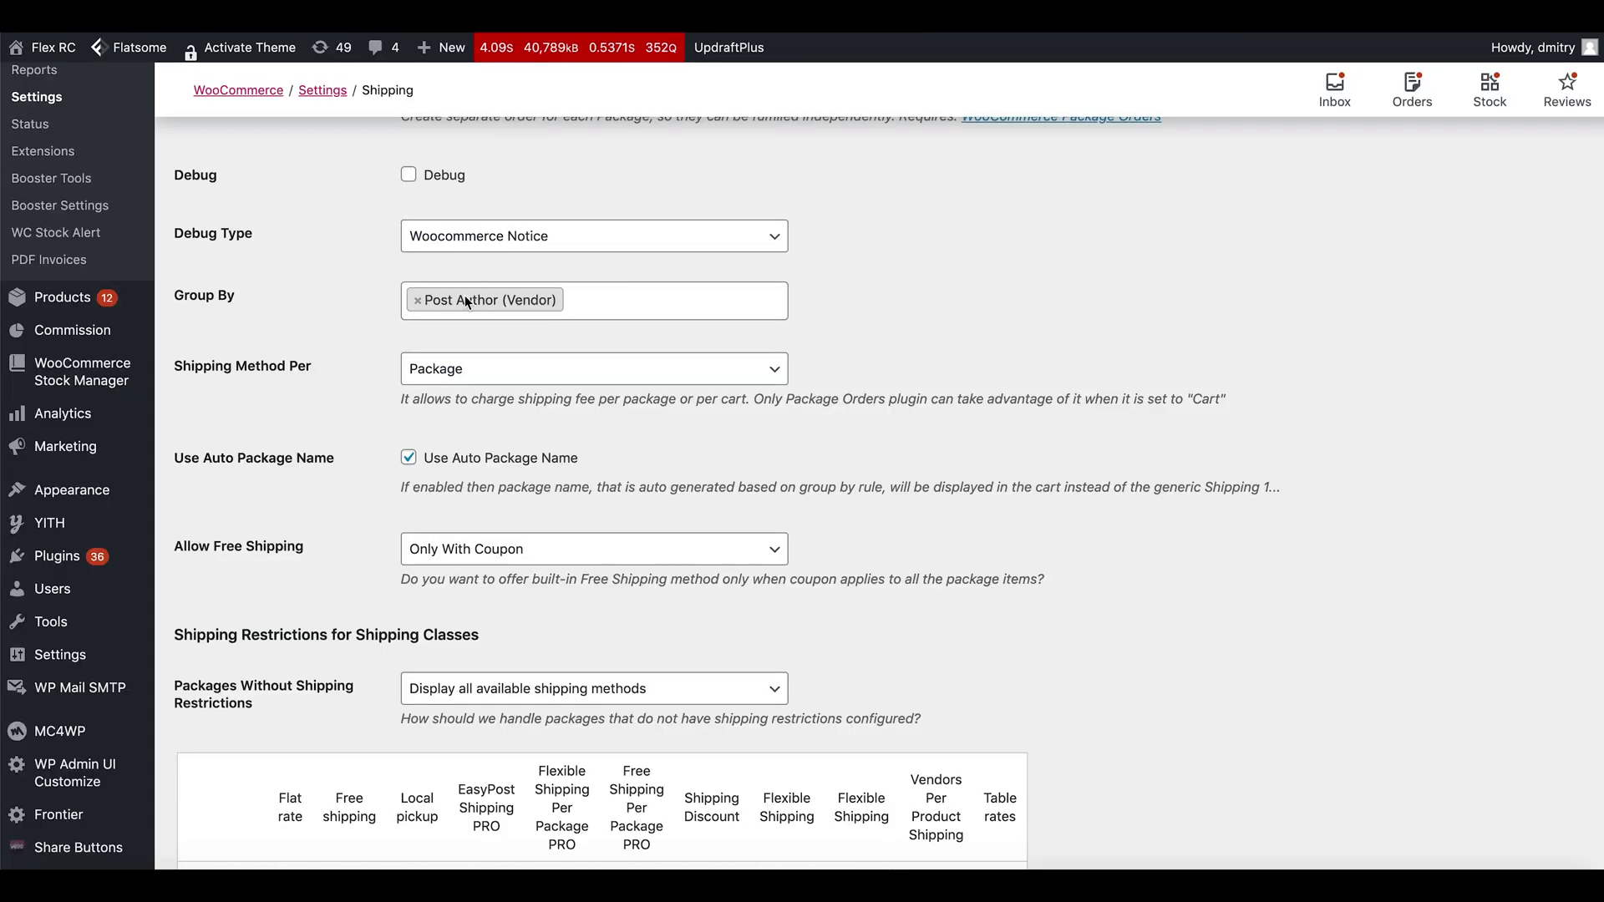
{"action": "left_click", "coordinate": [417, 301]}
{"action": "type", "text": "Shi"}
{"action": "left_click", "coordinate": [463, 337]}
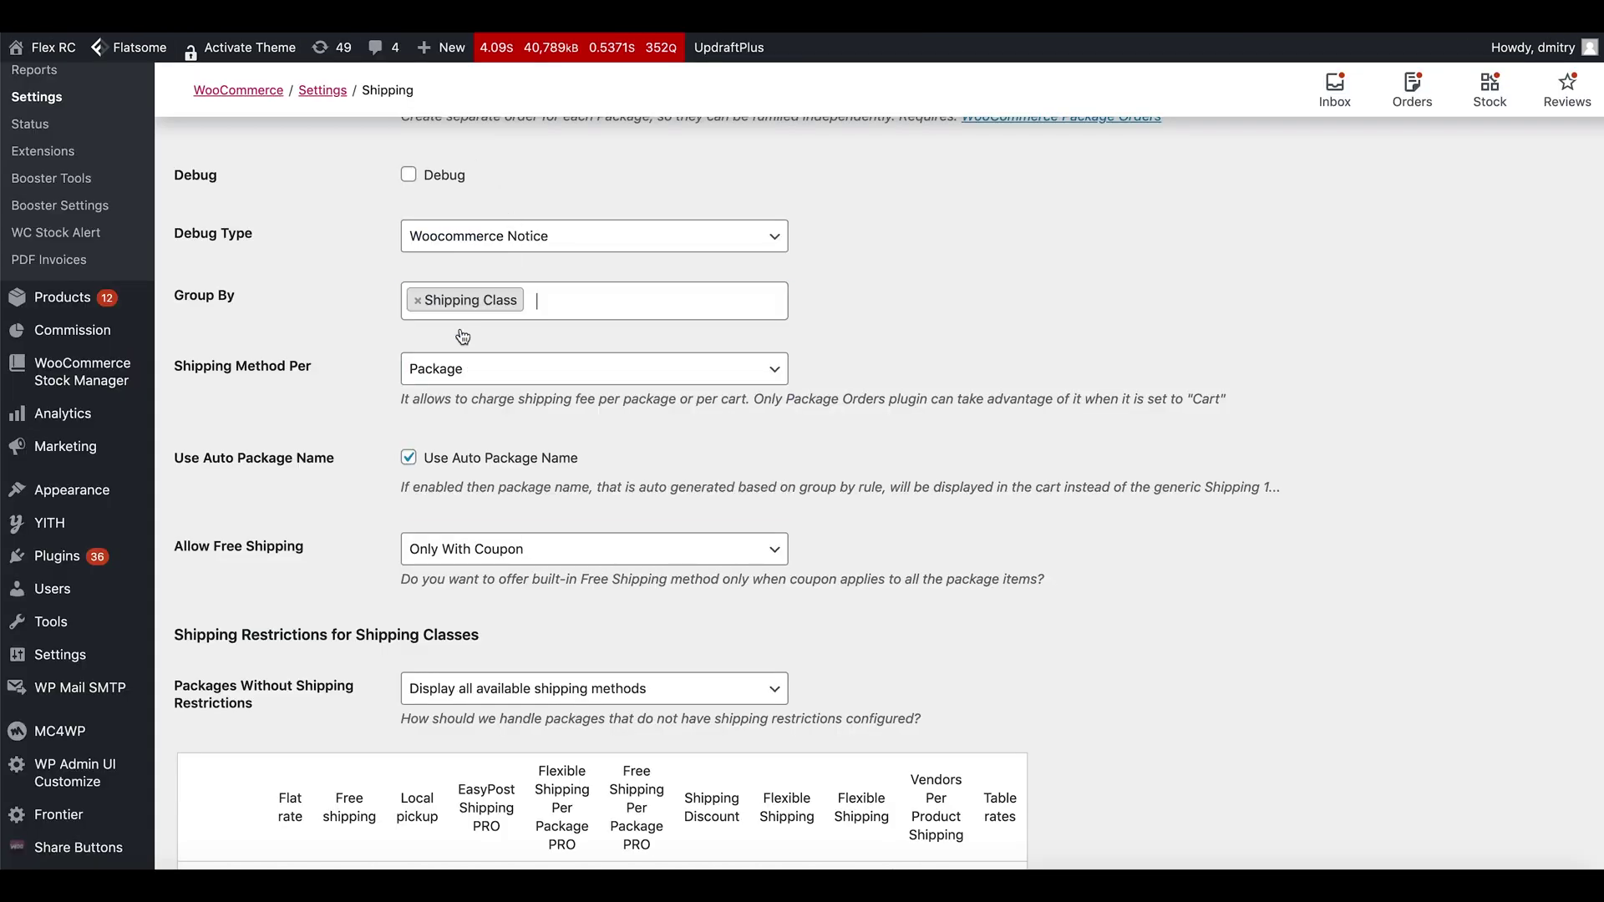
{"action": "left_click", "coordinate": [862, 442]}
{"action": "scroll", "coordinate": [861, 401], "scroll_direction": "down", "scroll_amount": 10}
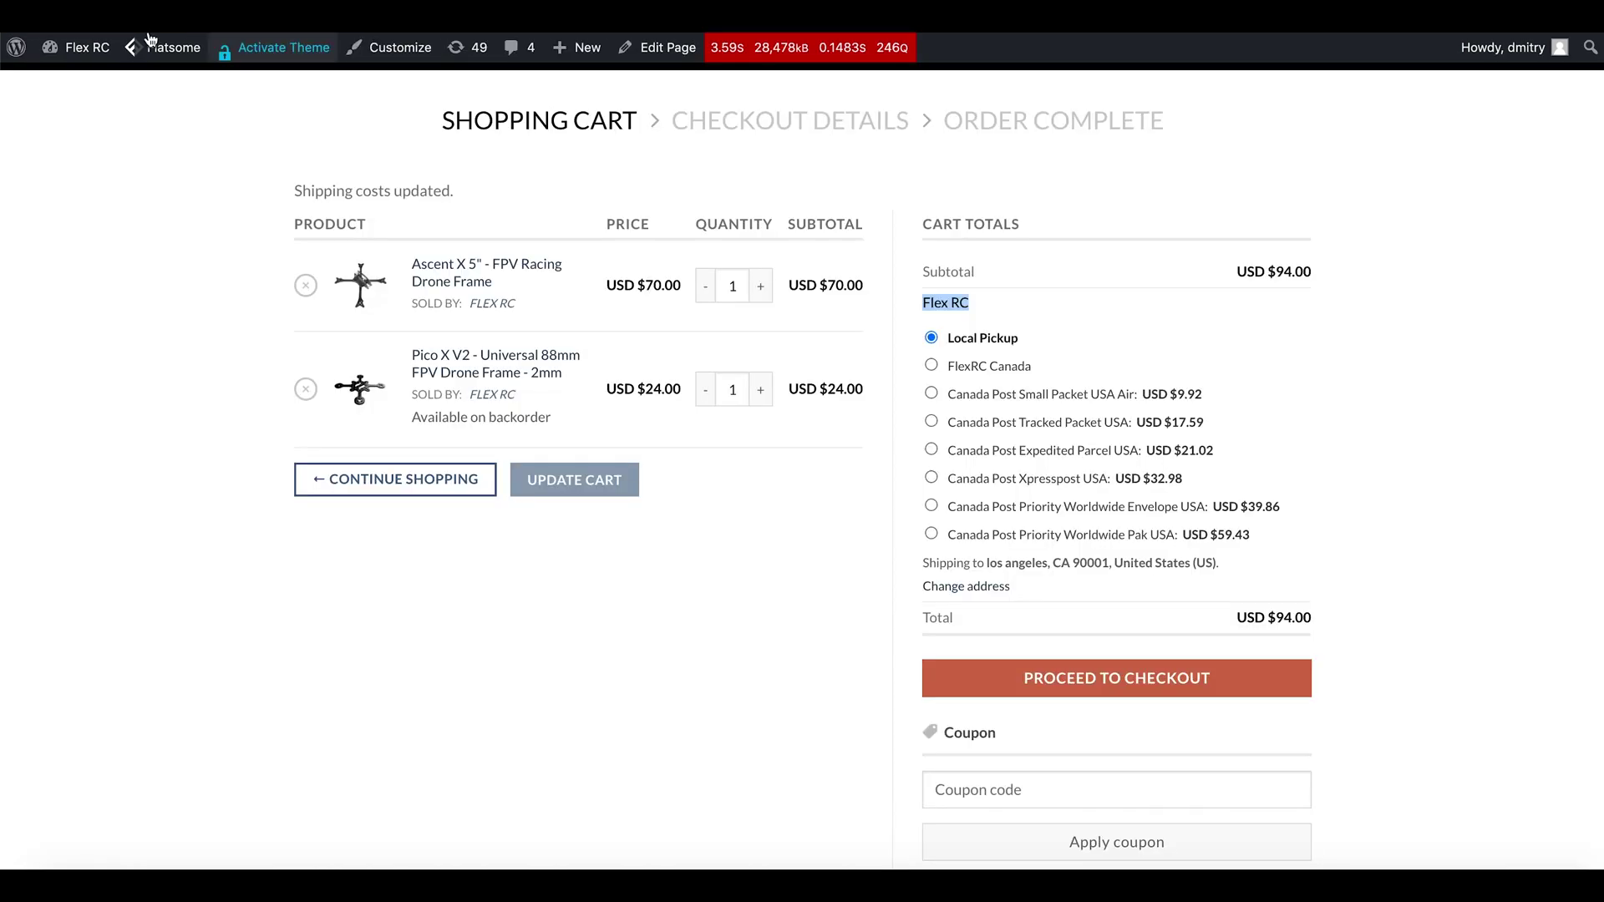
Reload the shopping cart page and examine the shipping class names given to the two packages
{"action": "key", "text": "ctrl+r"}
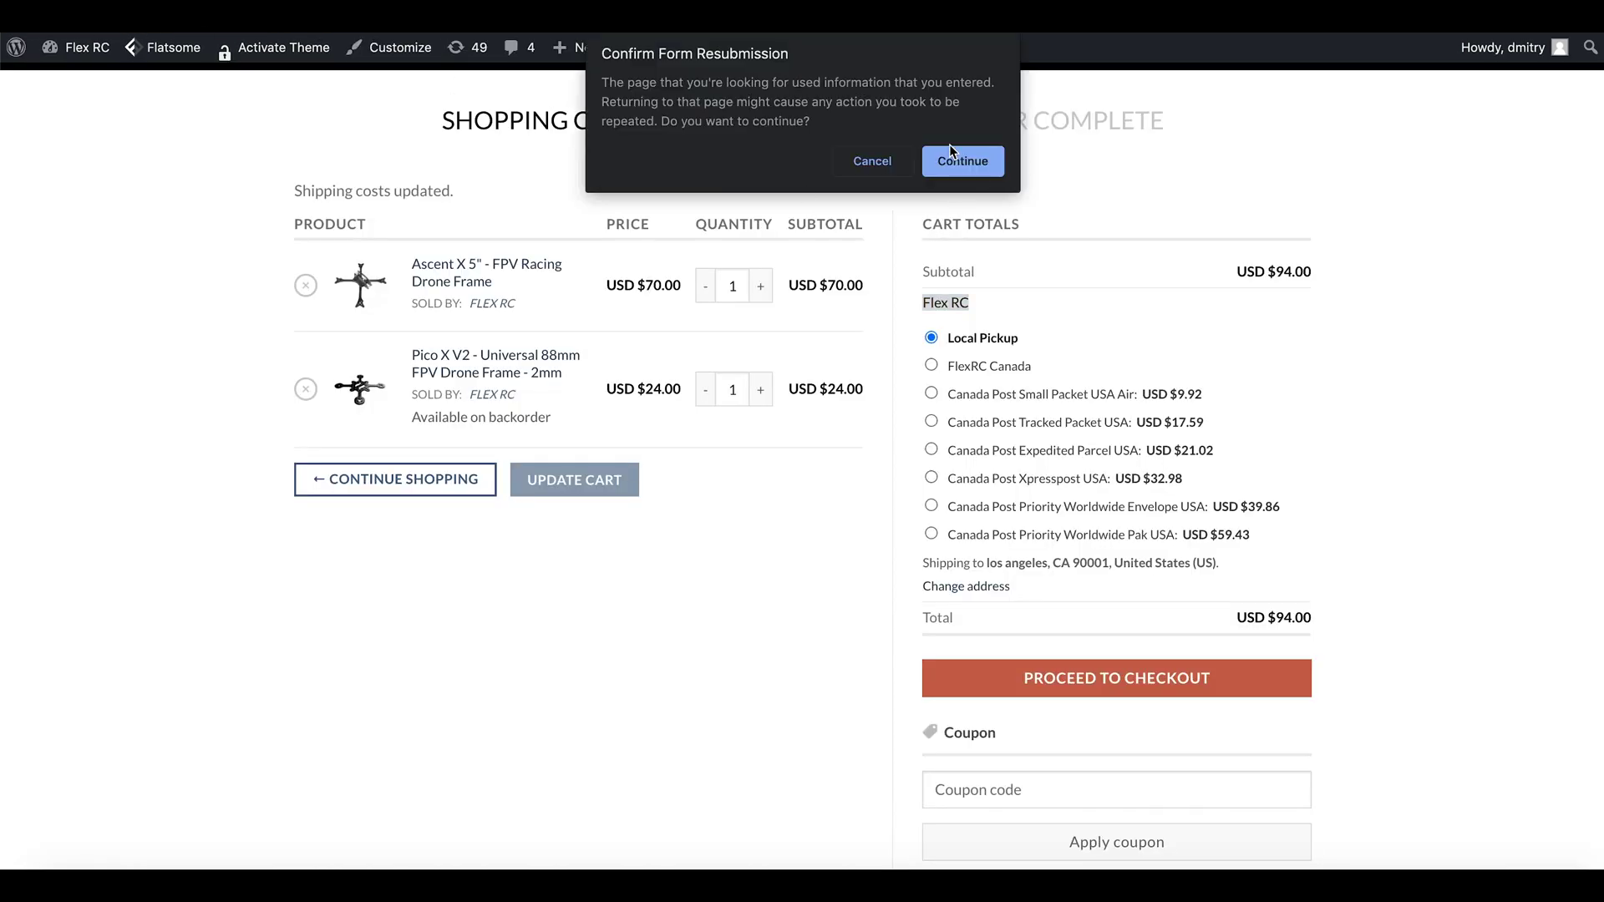
{"action": "left_click", "coordinate": [950, 163]}
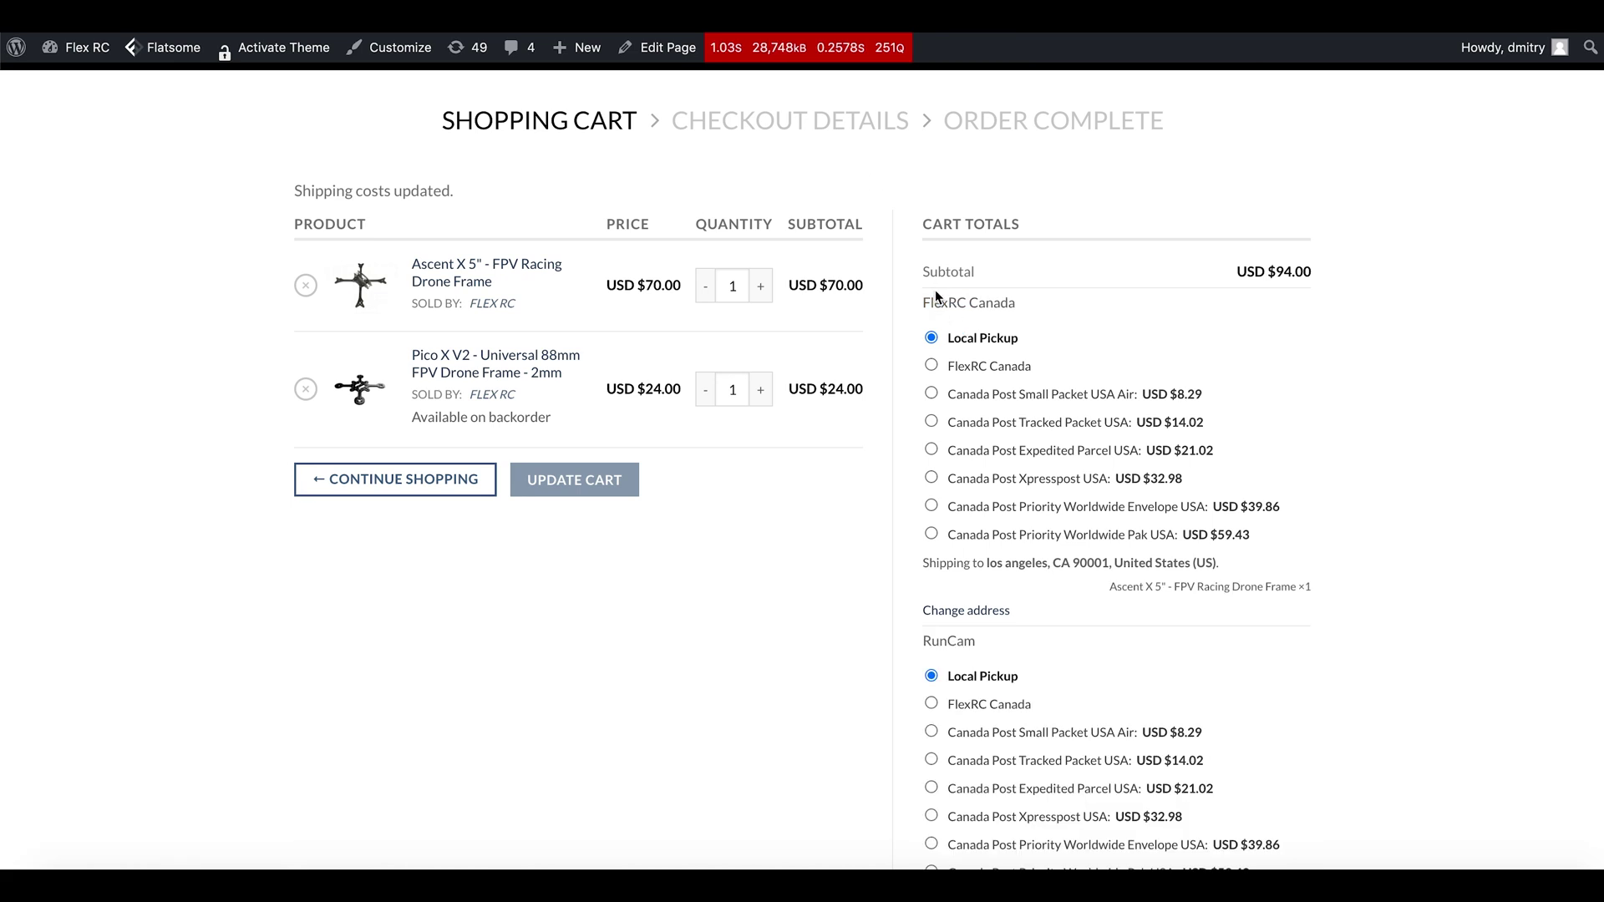
{"action": "left_click_drag", "start_coordinate": [926, 302], "coordinate": [1024, 309]}
{"action": "left_click", "coordinate": [1048, 314]}
{"action": "left_click_drag", "start_coordinate": [924, 643], "coordinate": [975, 643]}
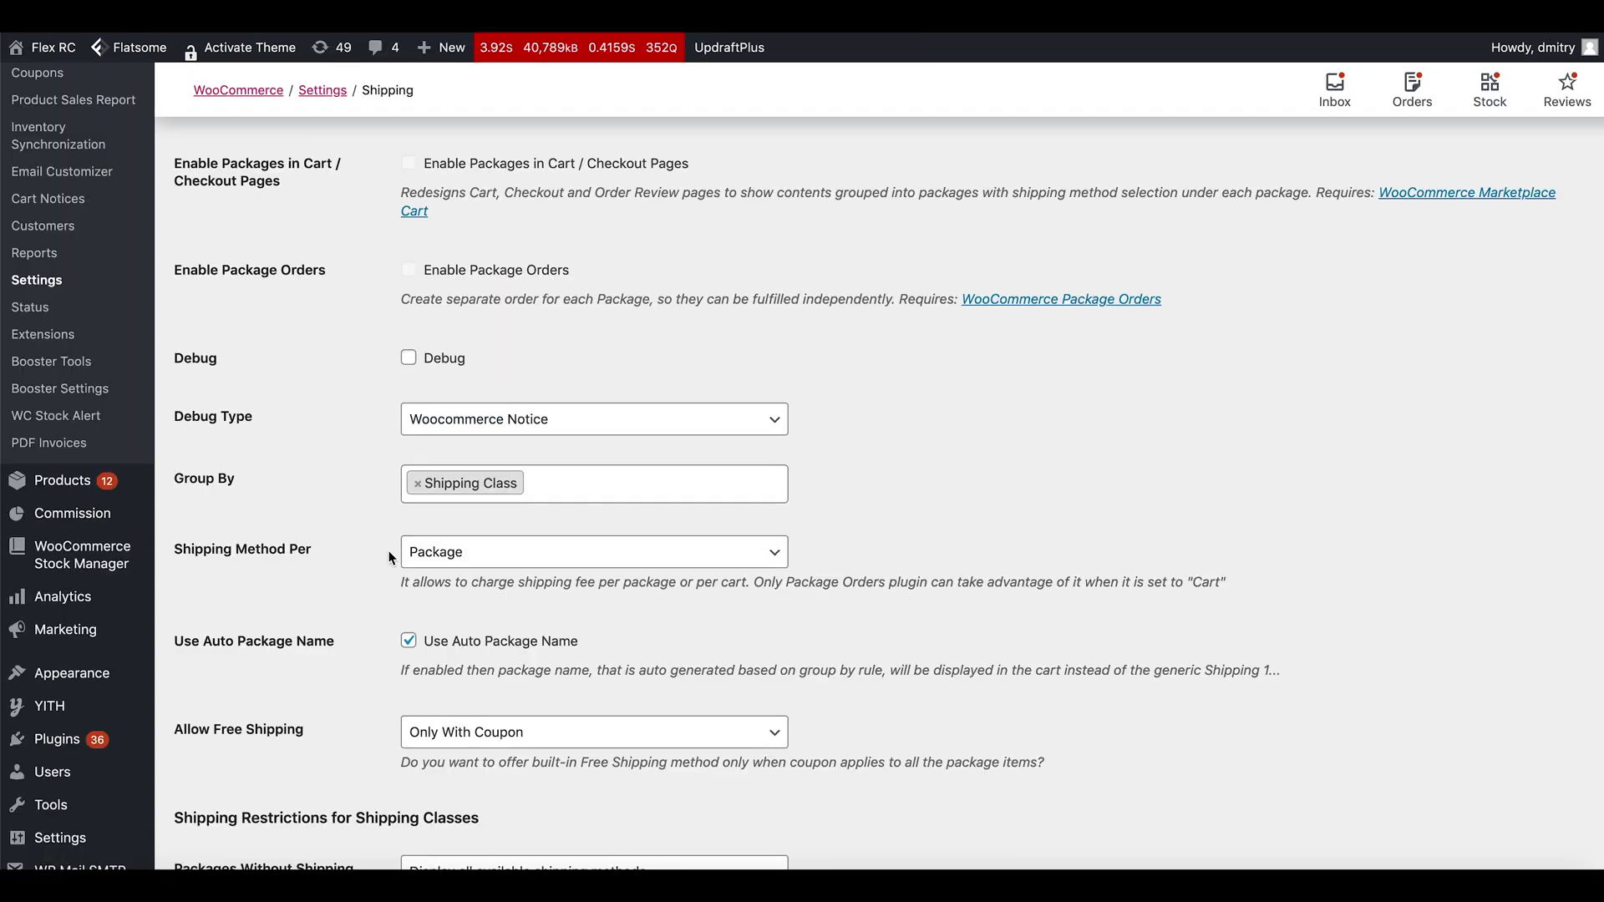
Set Shipping Method Per to Cart, save the settings and reload the shopping cart page
{"action": "left_click", "coordinate": [475, 555]}
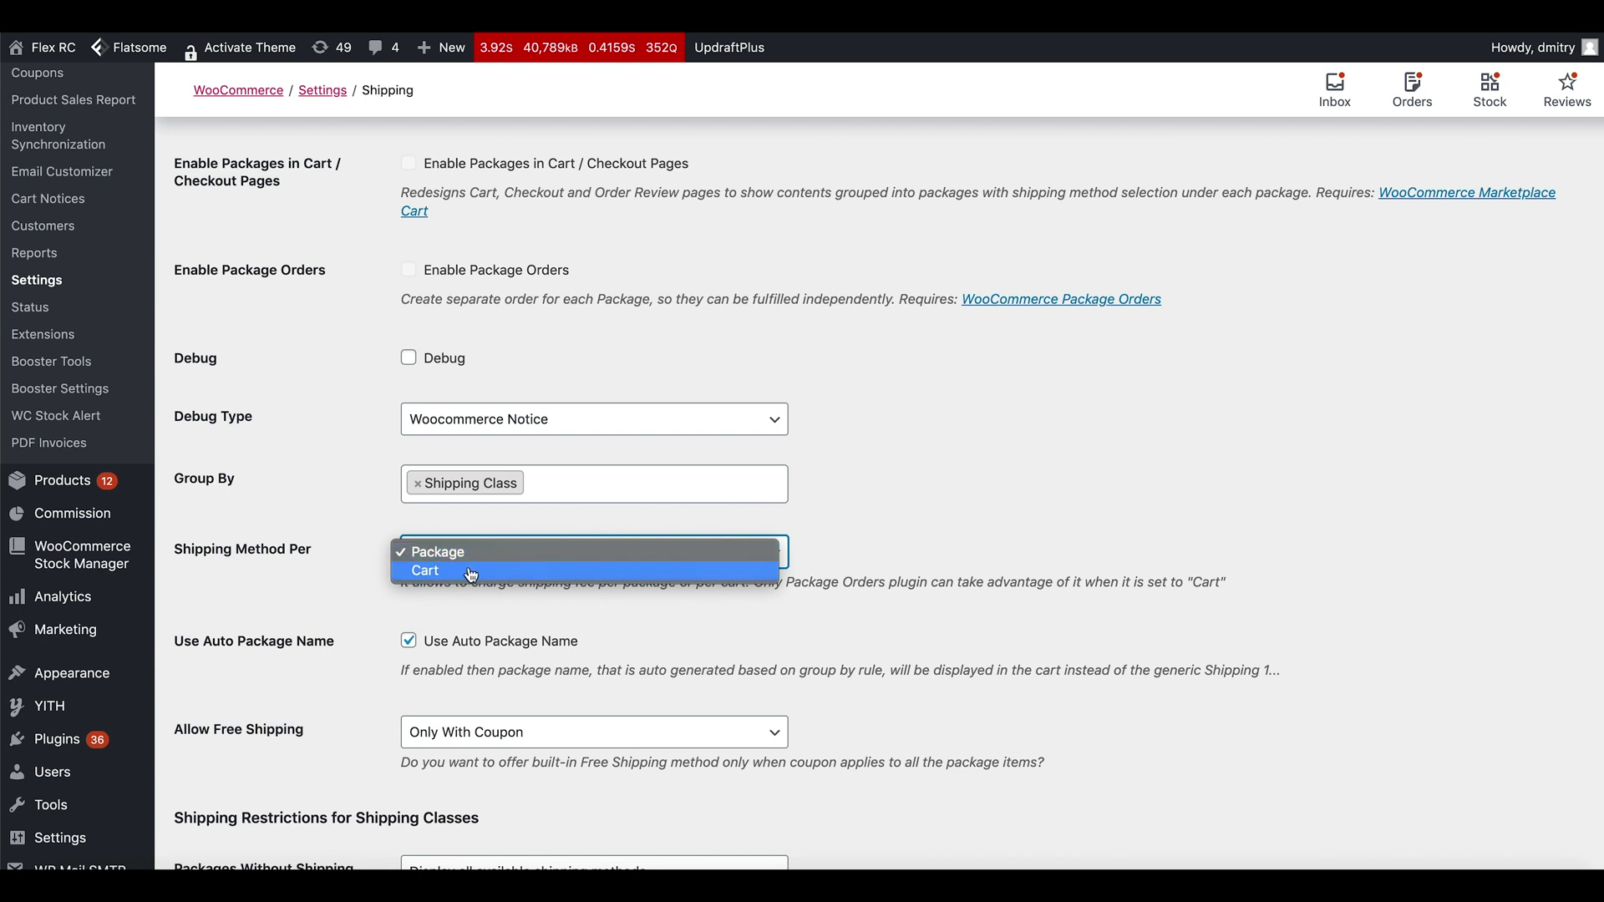
{"action": "left_click", "coordinate": [472, 574]}
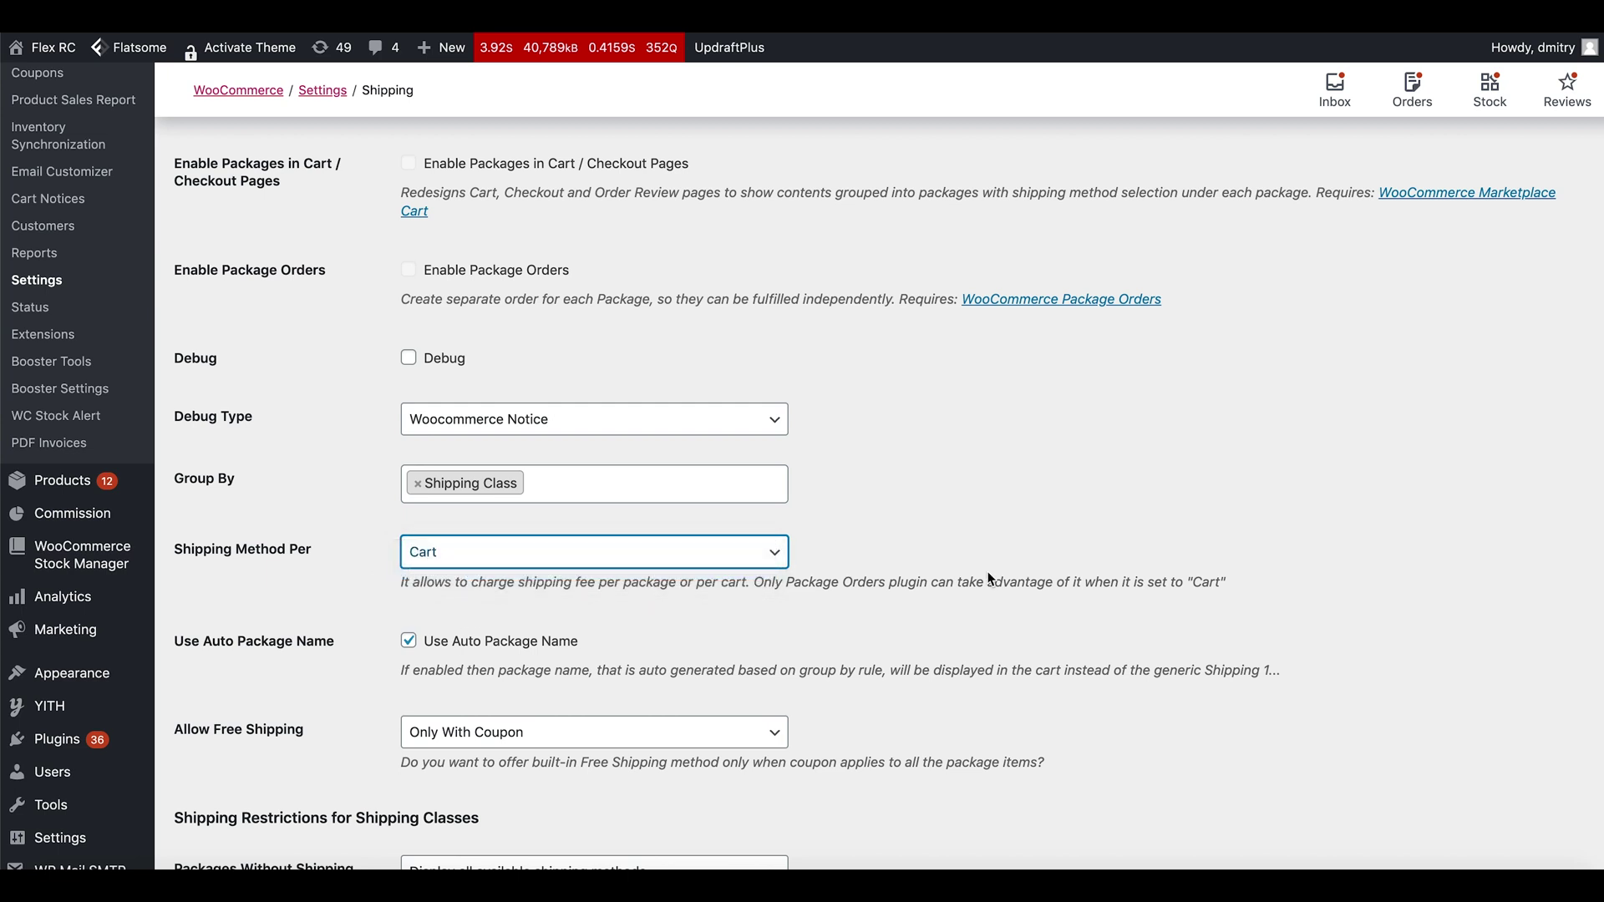
{"action": "scroll", "coordinate": [988, 579], "scroll_direction": "down", "scroll_amount": 15}
{"action": "left_click", "coordinate": [223, 800]}
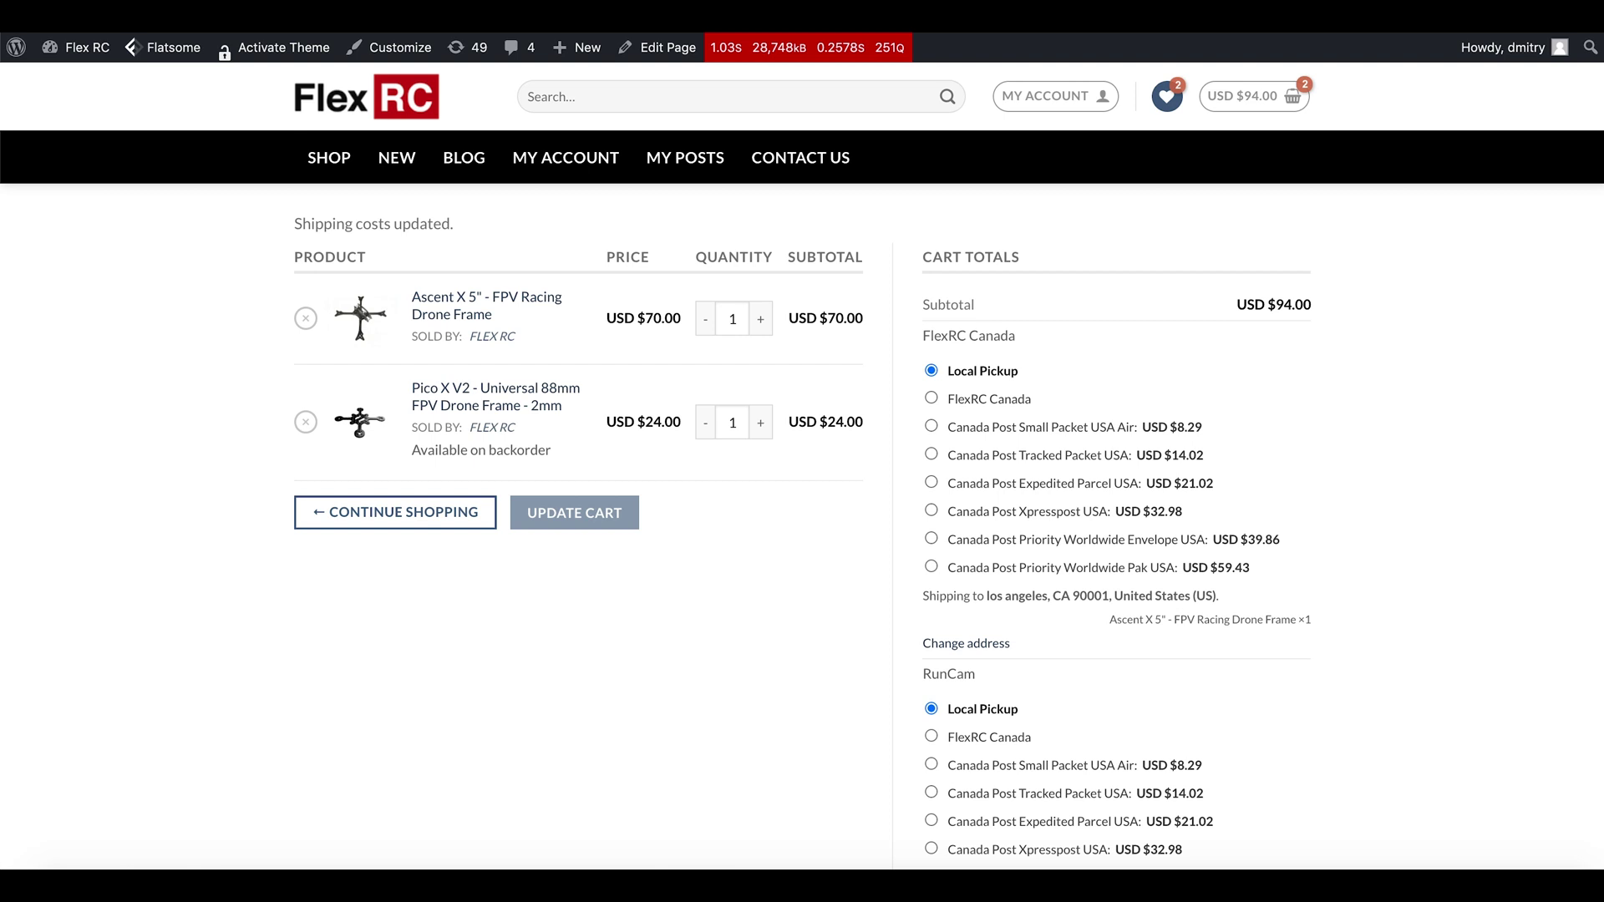
{"action": "left_click", "coordinate": [92, 17]}
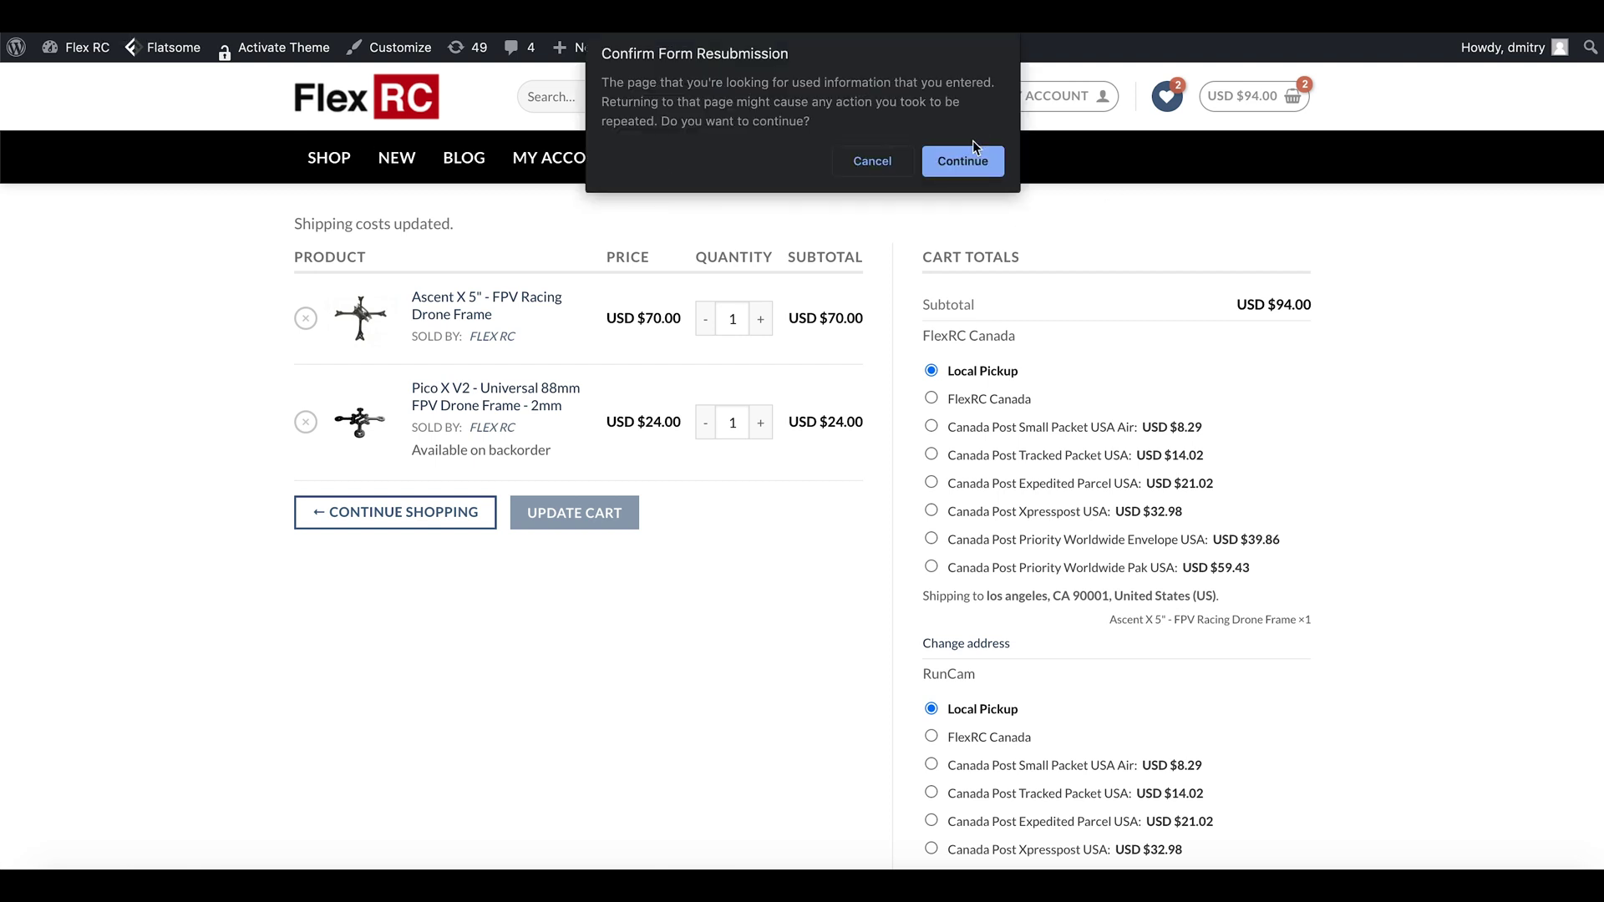
{"action": "left_click", "coordinate": [969, 155]}
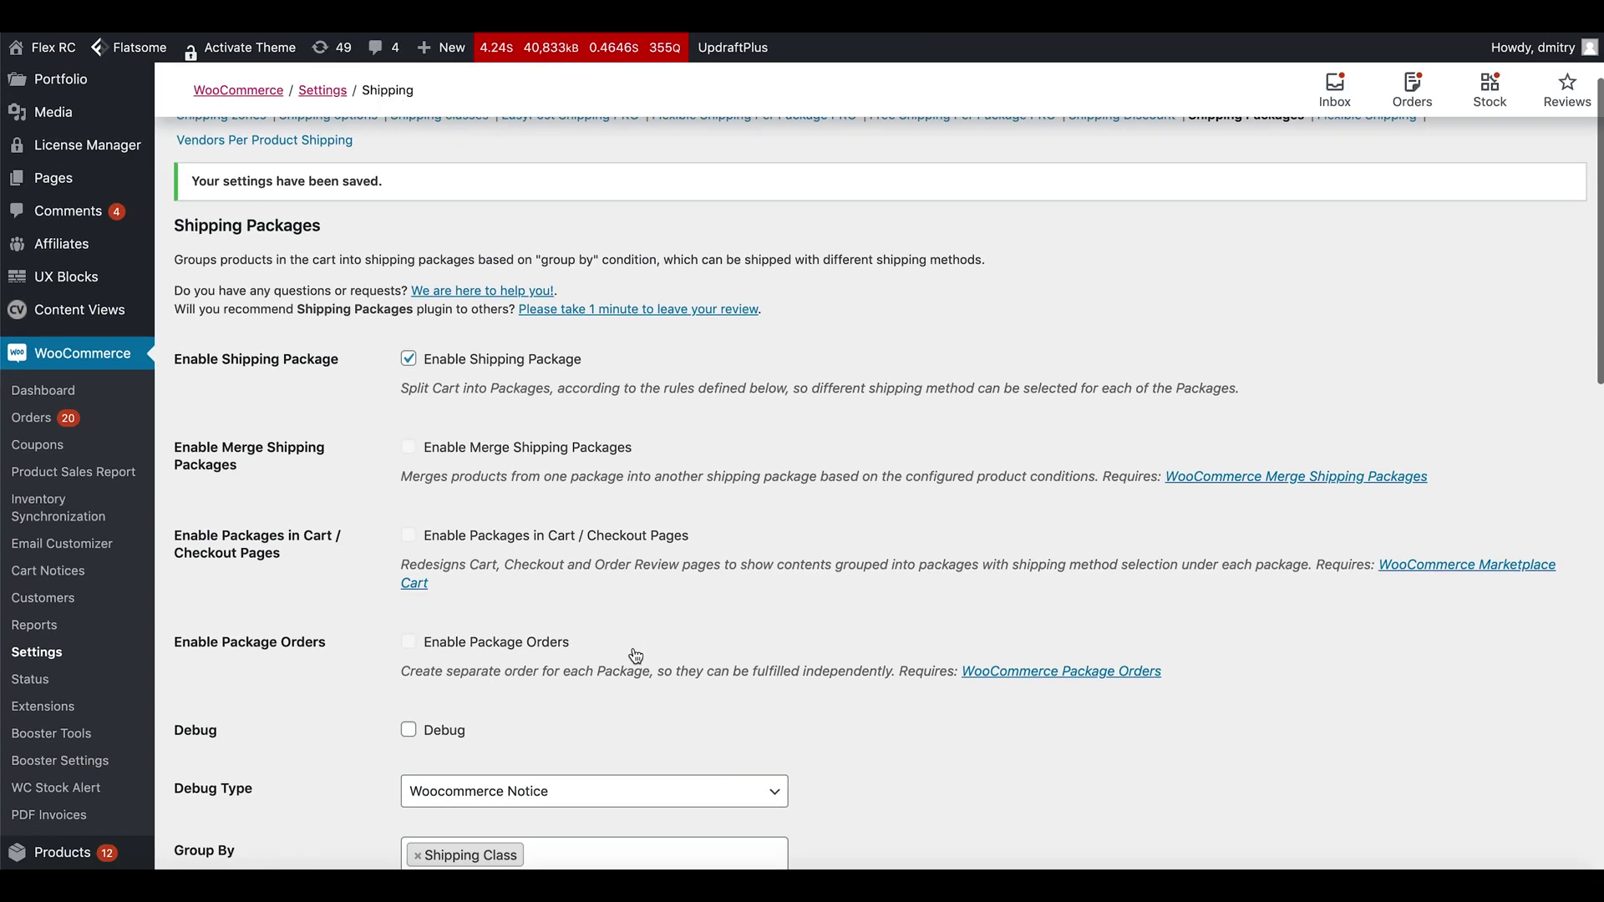
Set Shipping Method Per back to Package in the Shipping Packages settings and save the changes
{"action": "scroll", "coordinate": [633, 648], "scroll_direction": "down", "scroll_amount": 3}
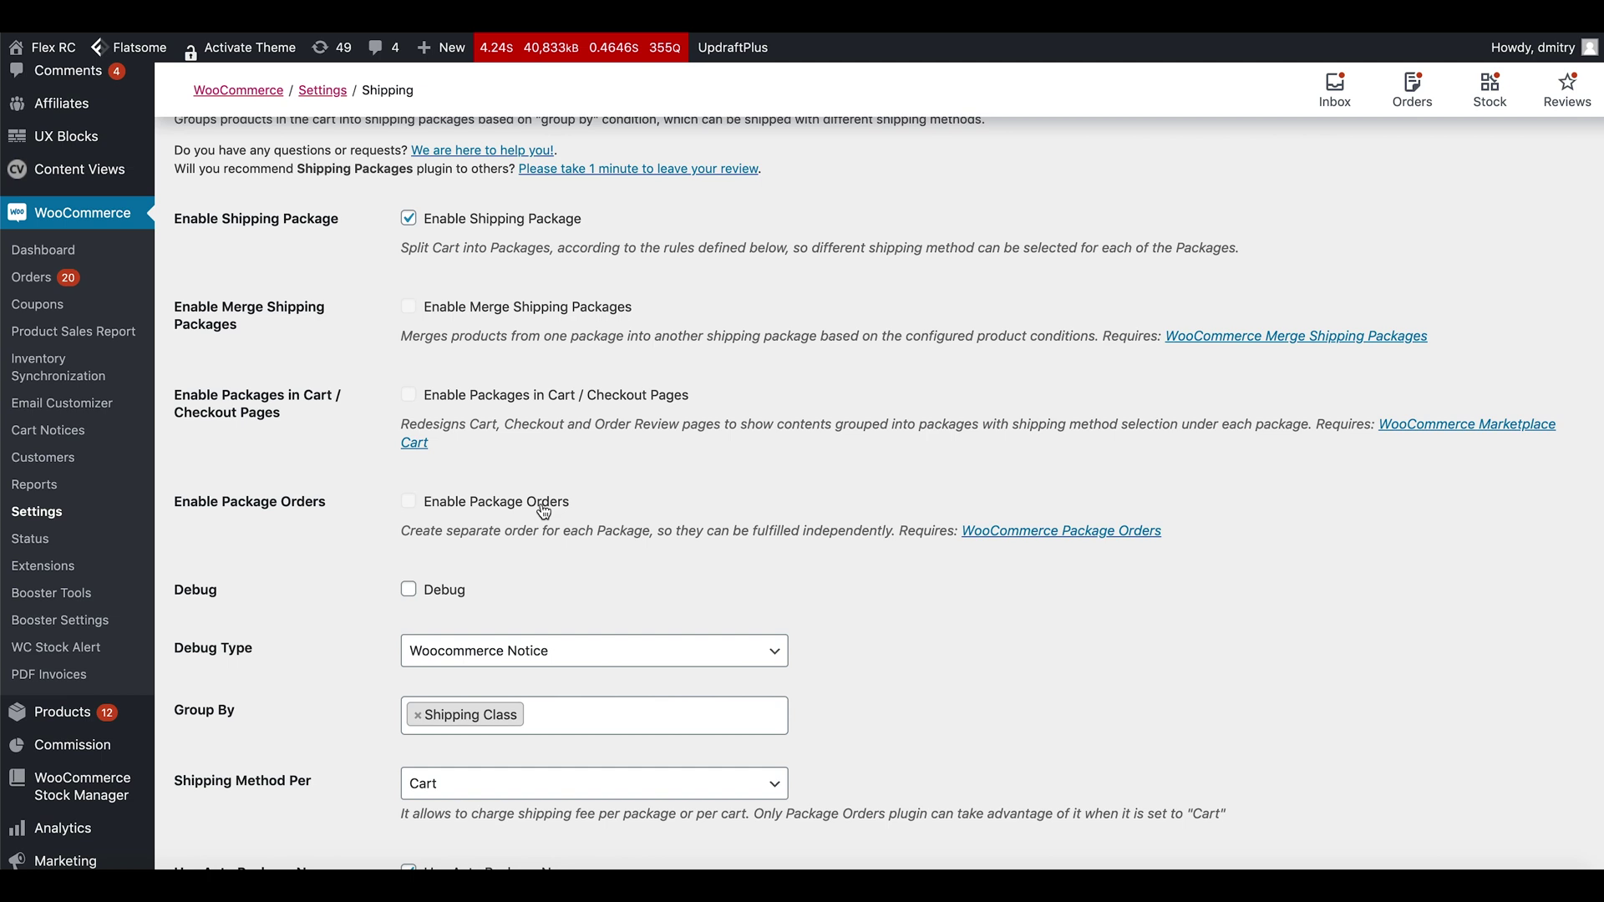
{"action": "scroll", "coordinate": [544, 512], "scroll_direction": "down", "scroll_amount": 8}
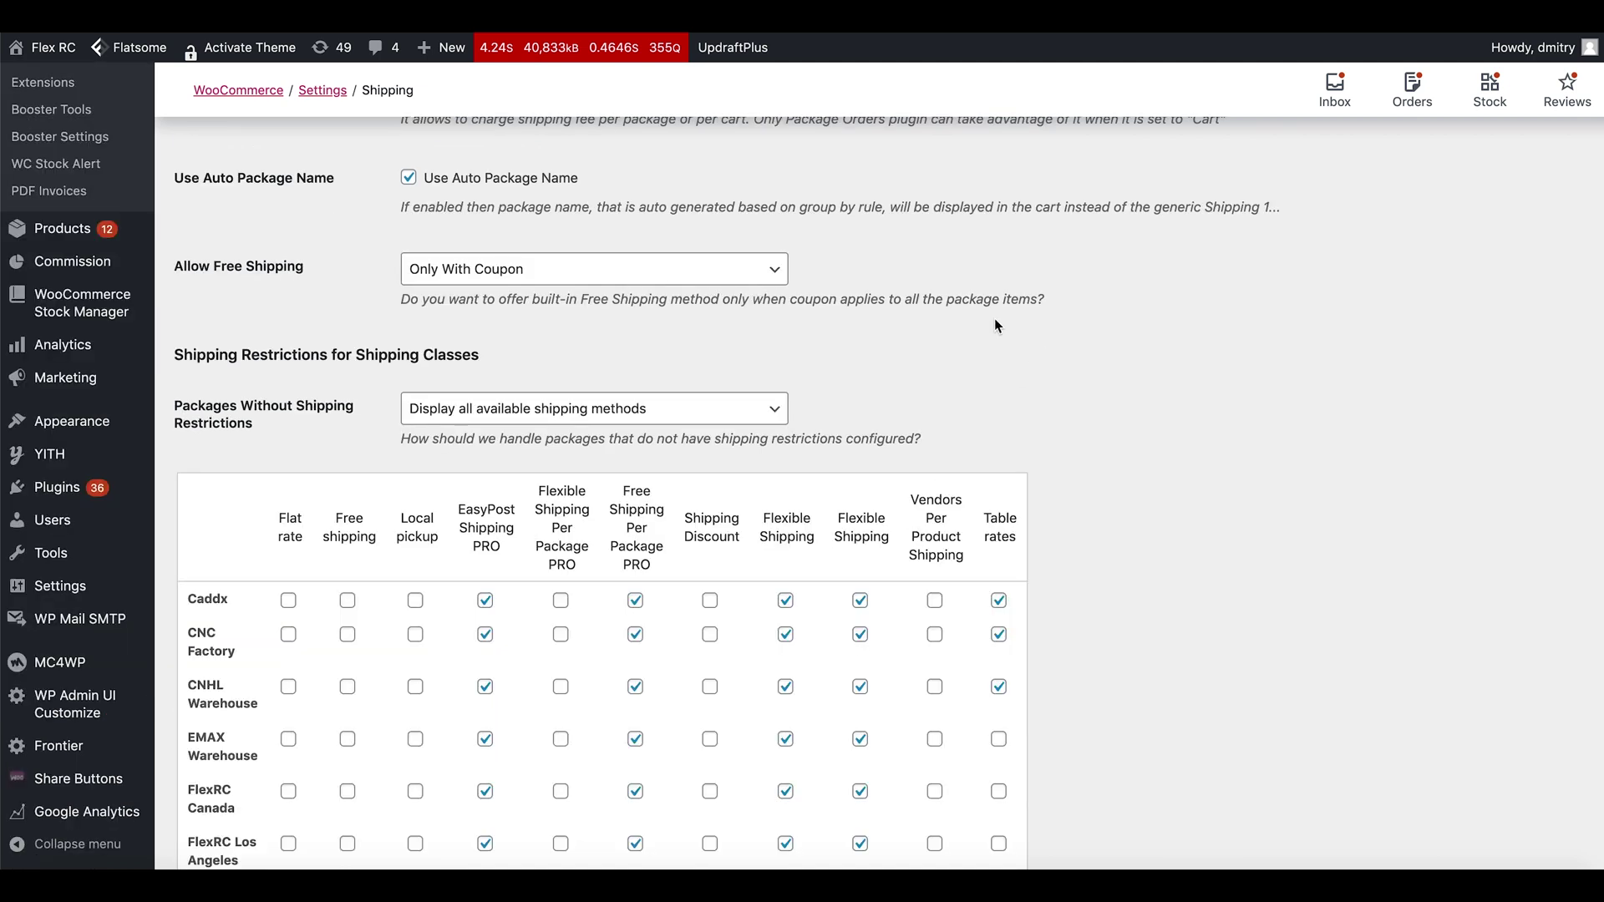
{"action": "scroll", "coordinate": [994, 326], "scroll_direction": "up", "scroll_amount": 5}
{"action": "left_click", "coordinate": [547, 550]}
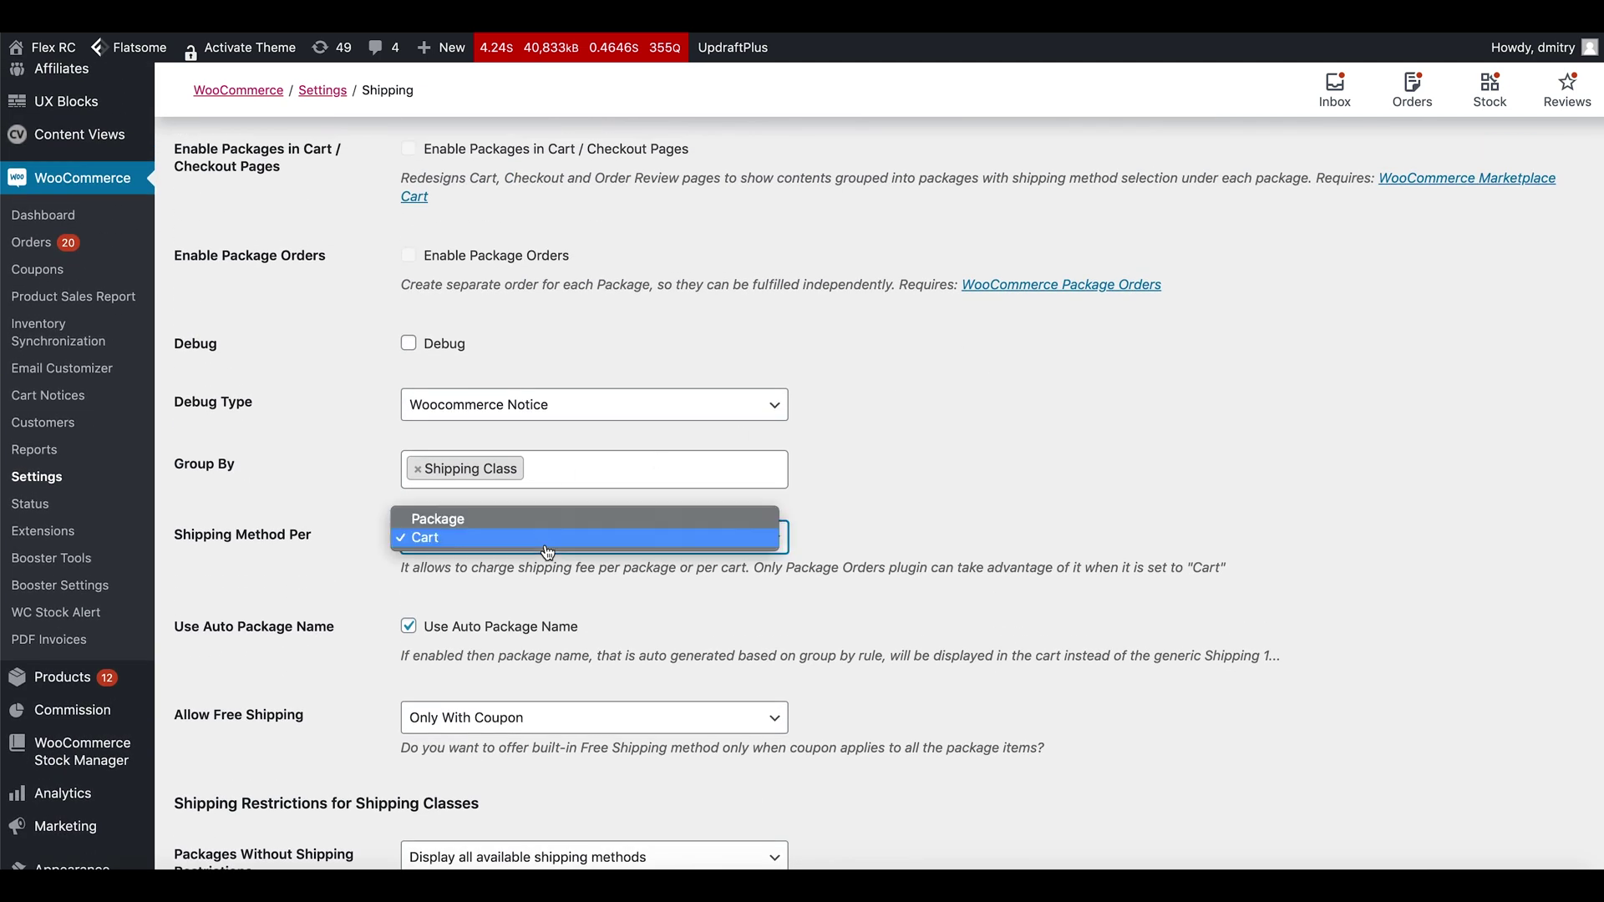
{"action": "left_click", "coordinate": [552, 519]}
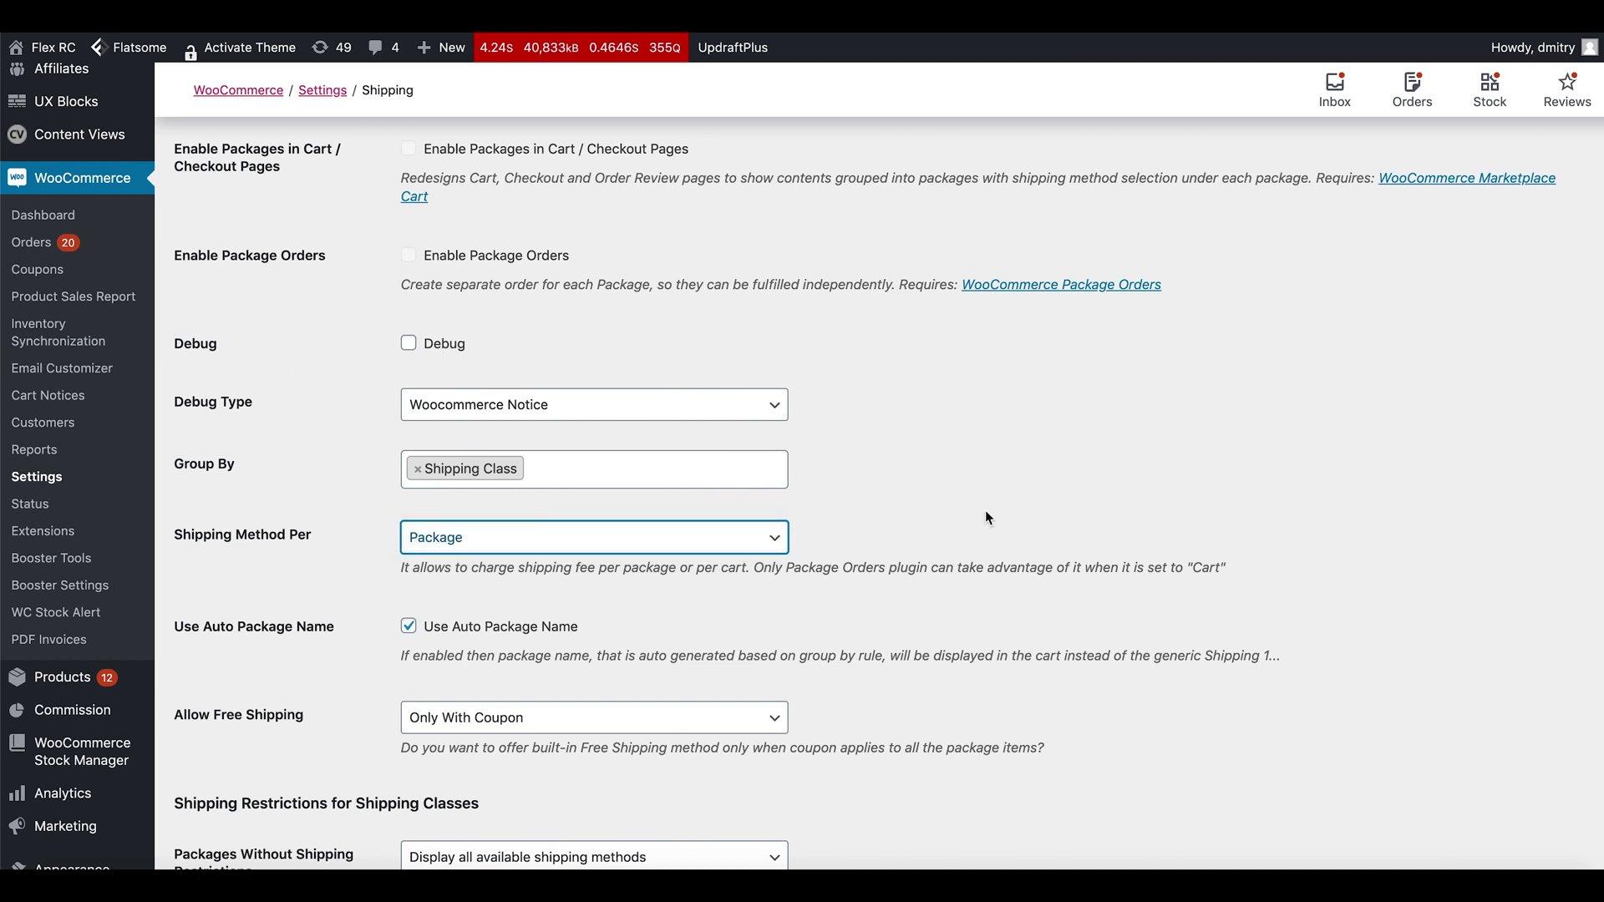
{"action": "scroll", "coordinate": [986, 517], "scroll_direction": "down", "scroll_amount": 7}
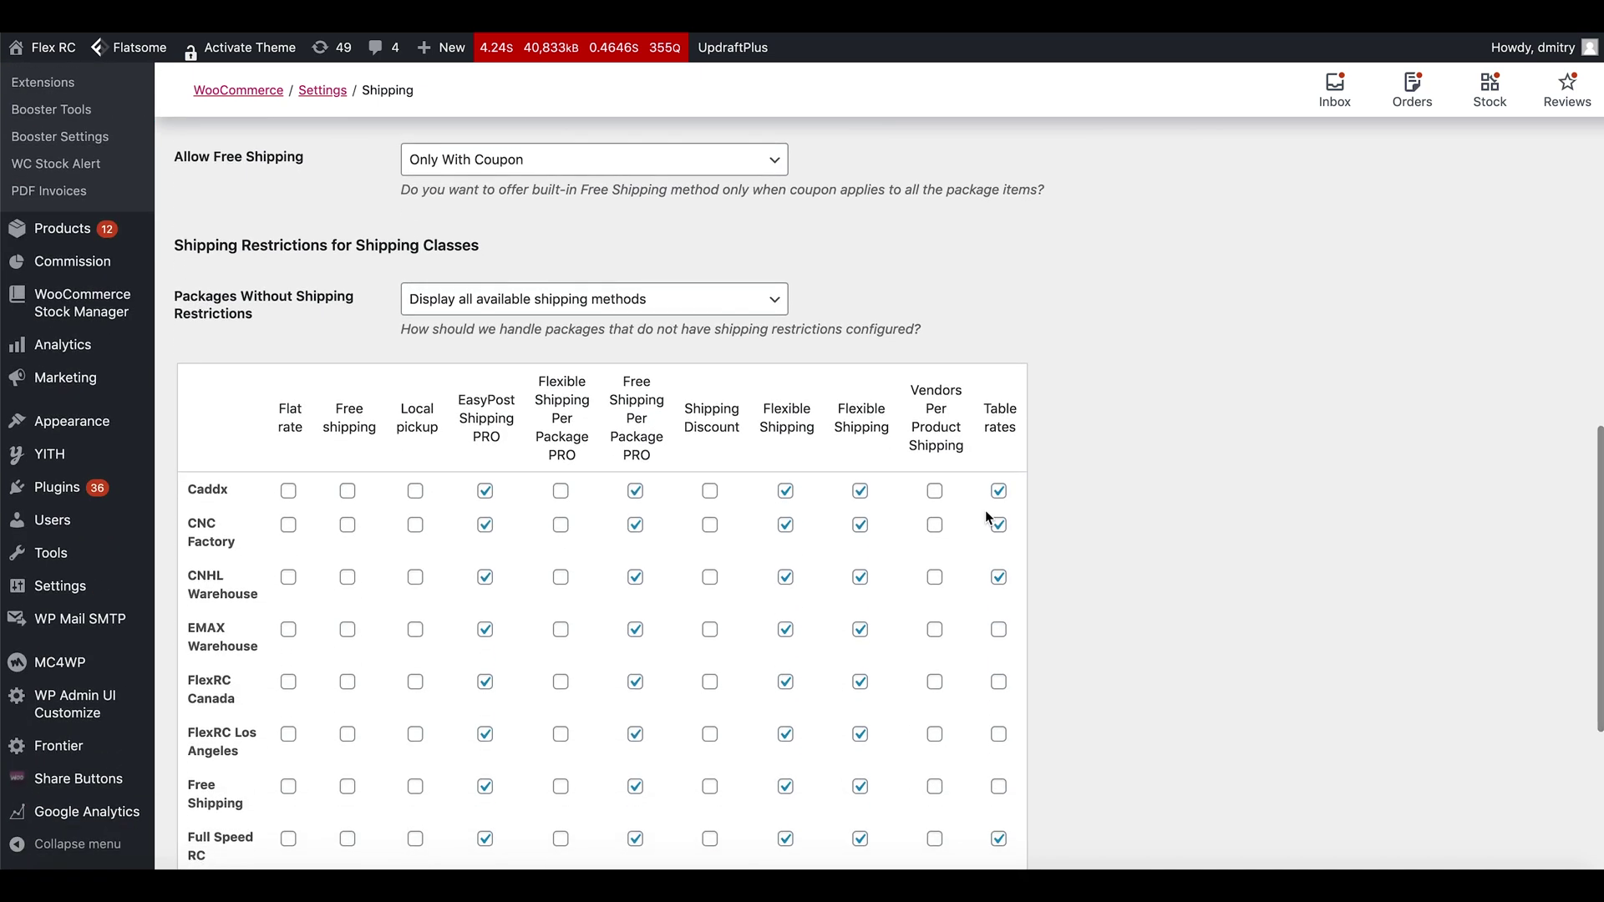
{"action": "scroll", "coordinate": [986, 512], "scroll_direction": "down", "scroll_amount": 1}
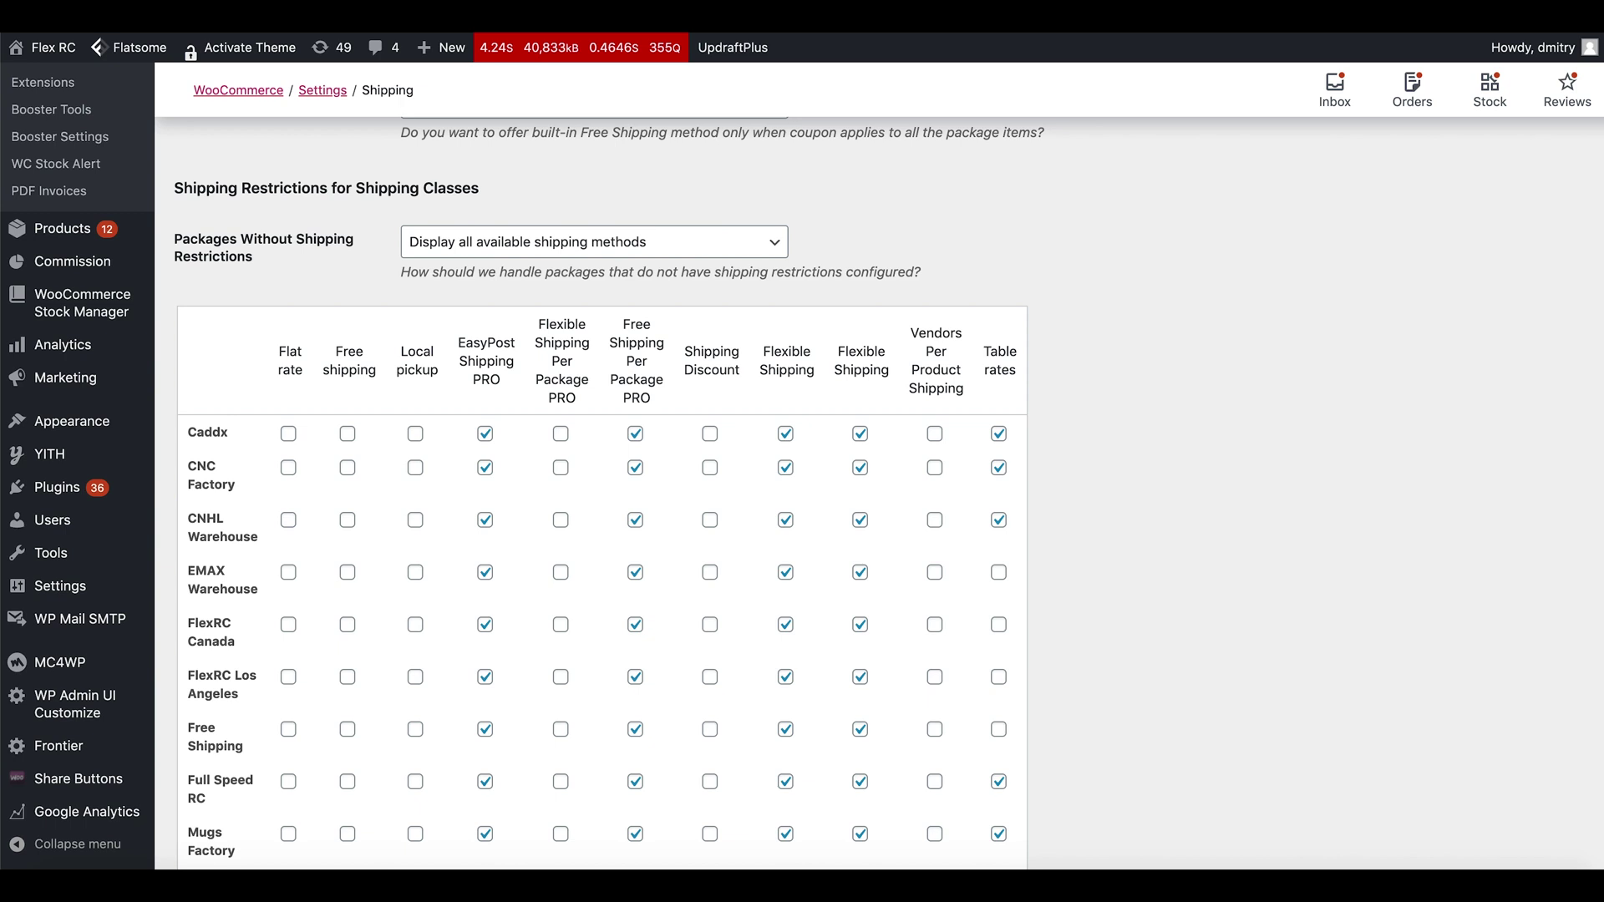
{"action": "scroll", "coordinate": [1311, 504], "scroll_direction": "down", "scroll_amount": 4}
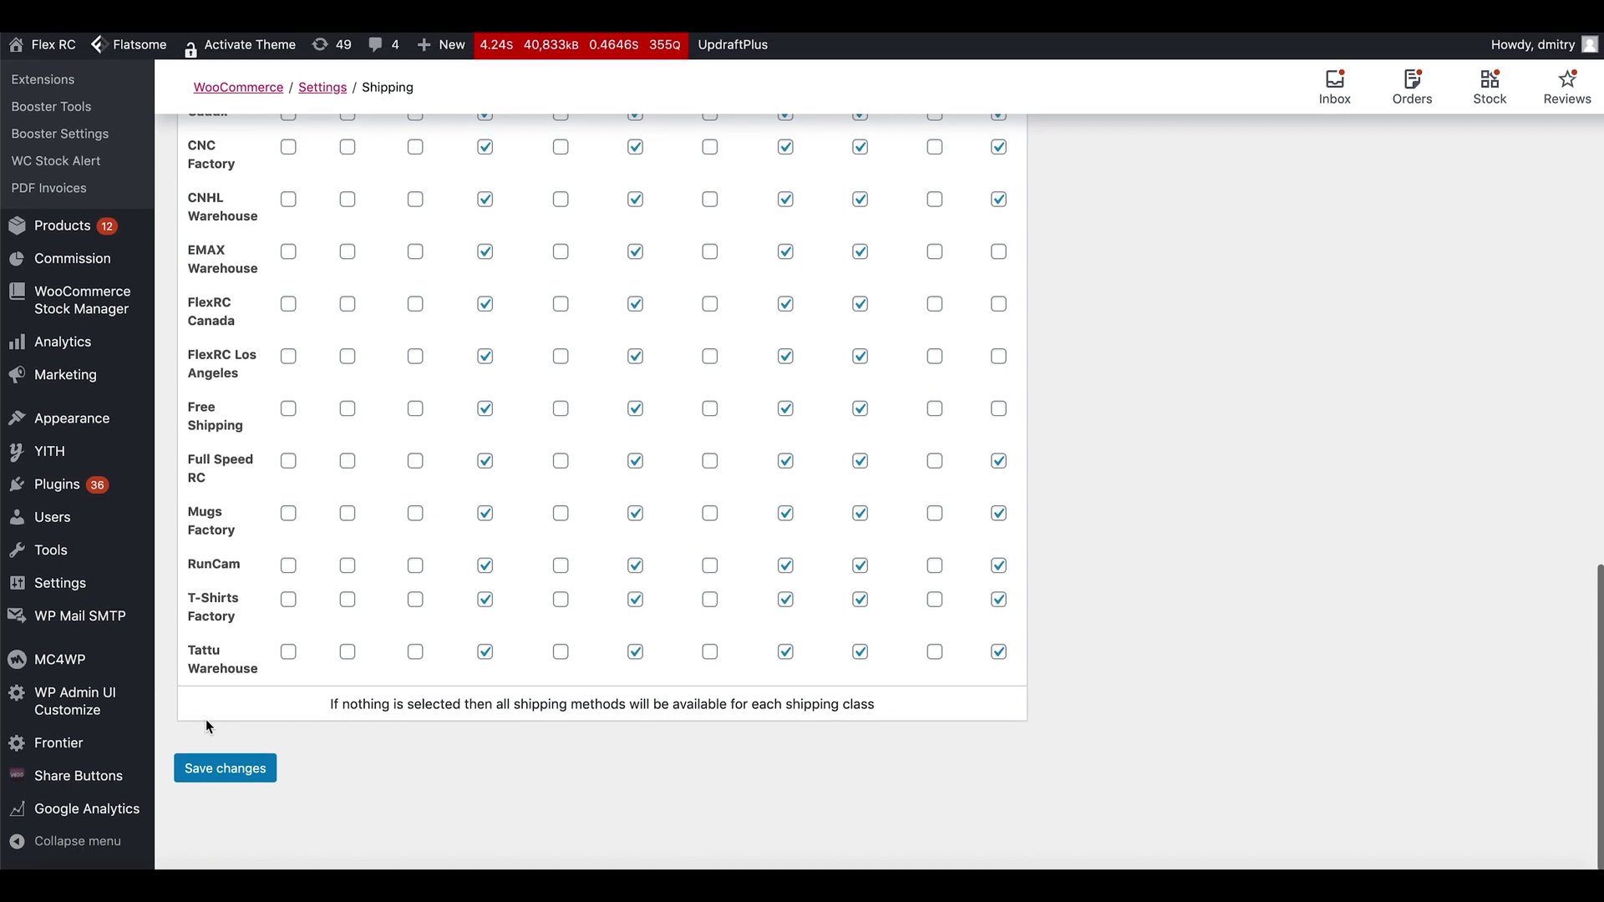
{"action": "left_click", "coordinate": [218, 773]}
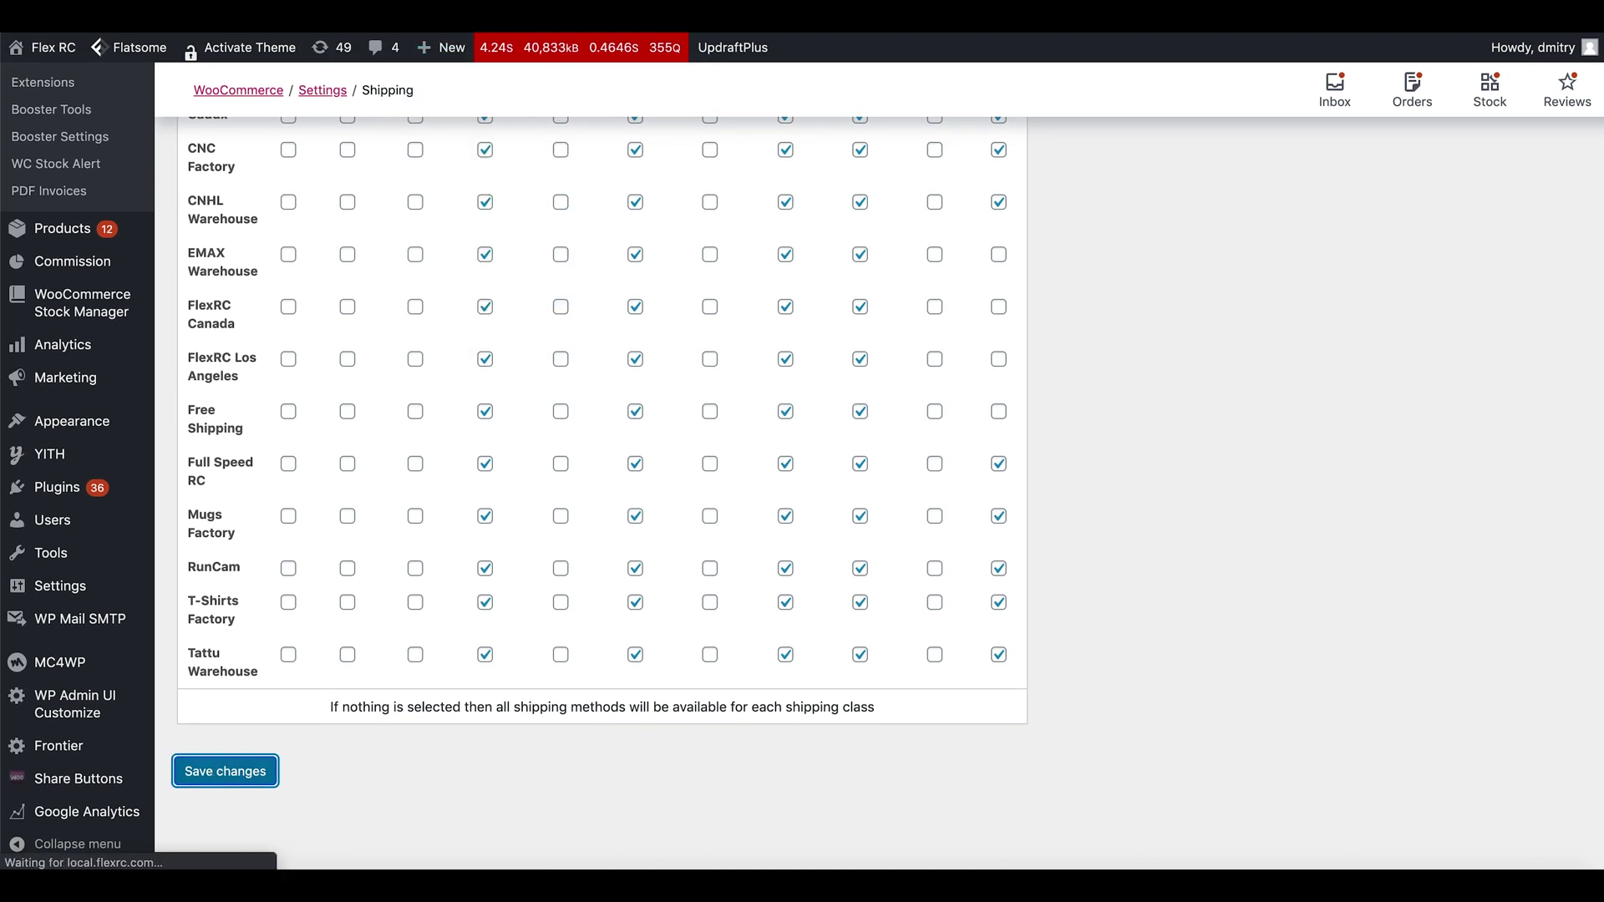
Reload the shopping cart page, allowing the form resubmission, to view the shipping methods offered per package
{"action": "key", "text": "ctrl+Tab"}
{"action": "key", "text": "super+r"}
{"action": "left_click", "coordinate": [937, 164]}
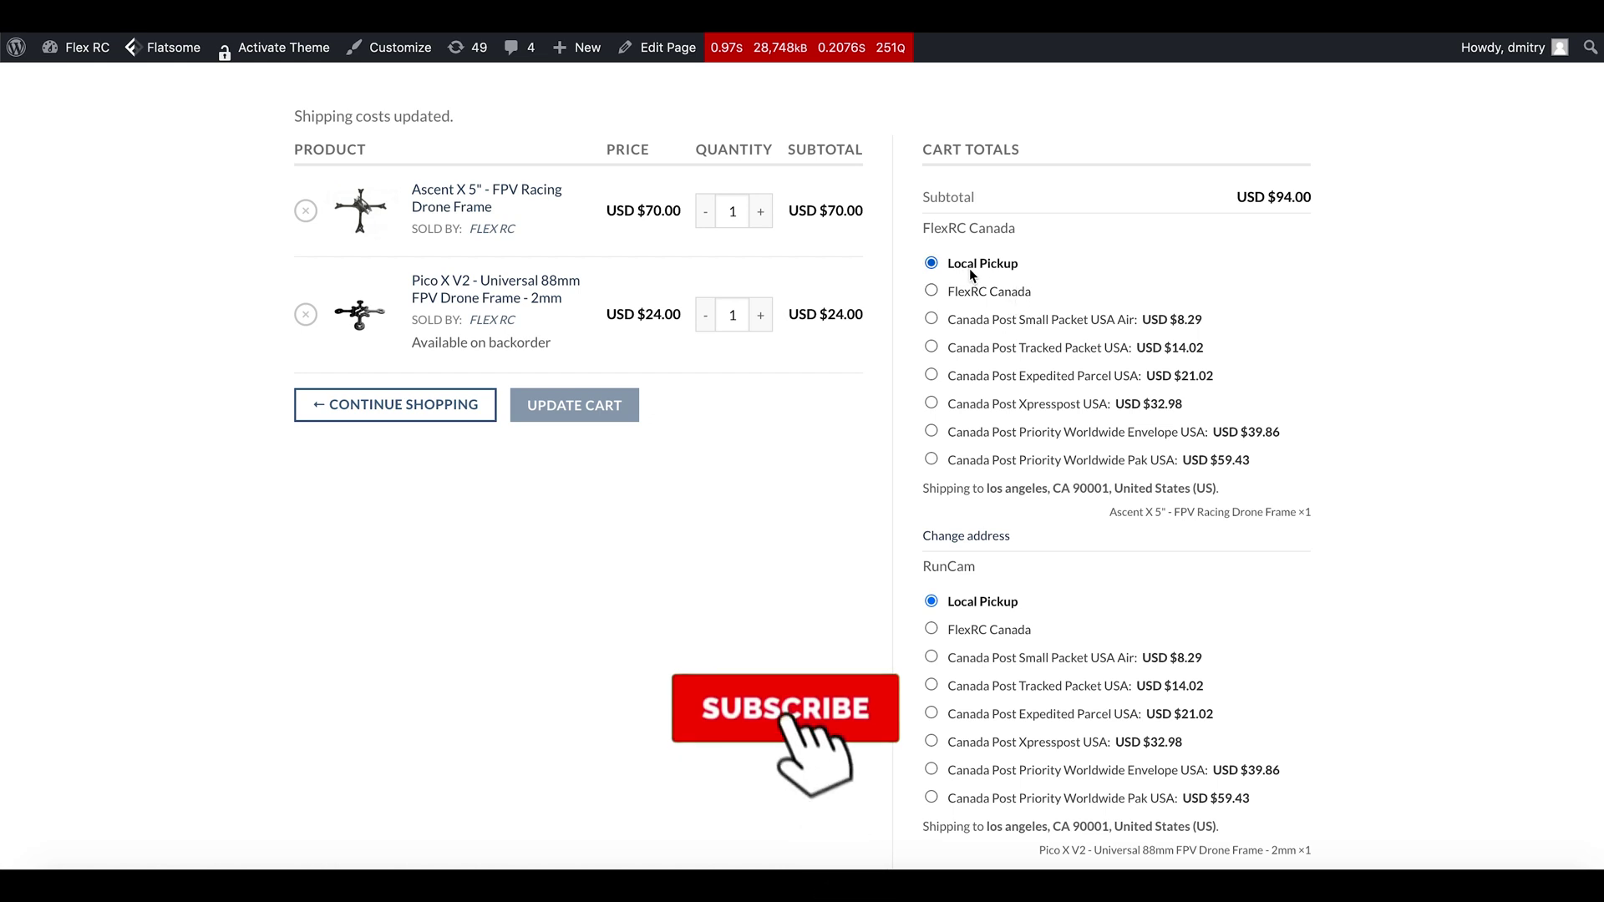
Return to the Shipping Packages settings and review the Shipping Restrictions for Shipping Classes table
{"action": "mouse_move", "coordinate": [167, 47]}
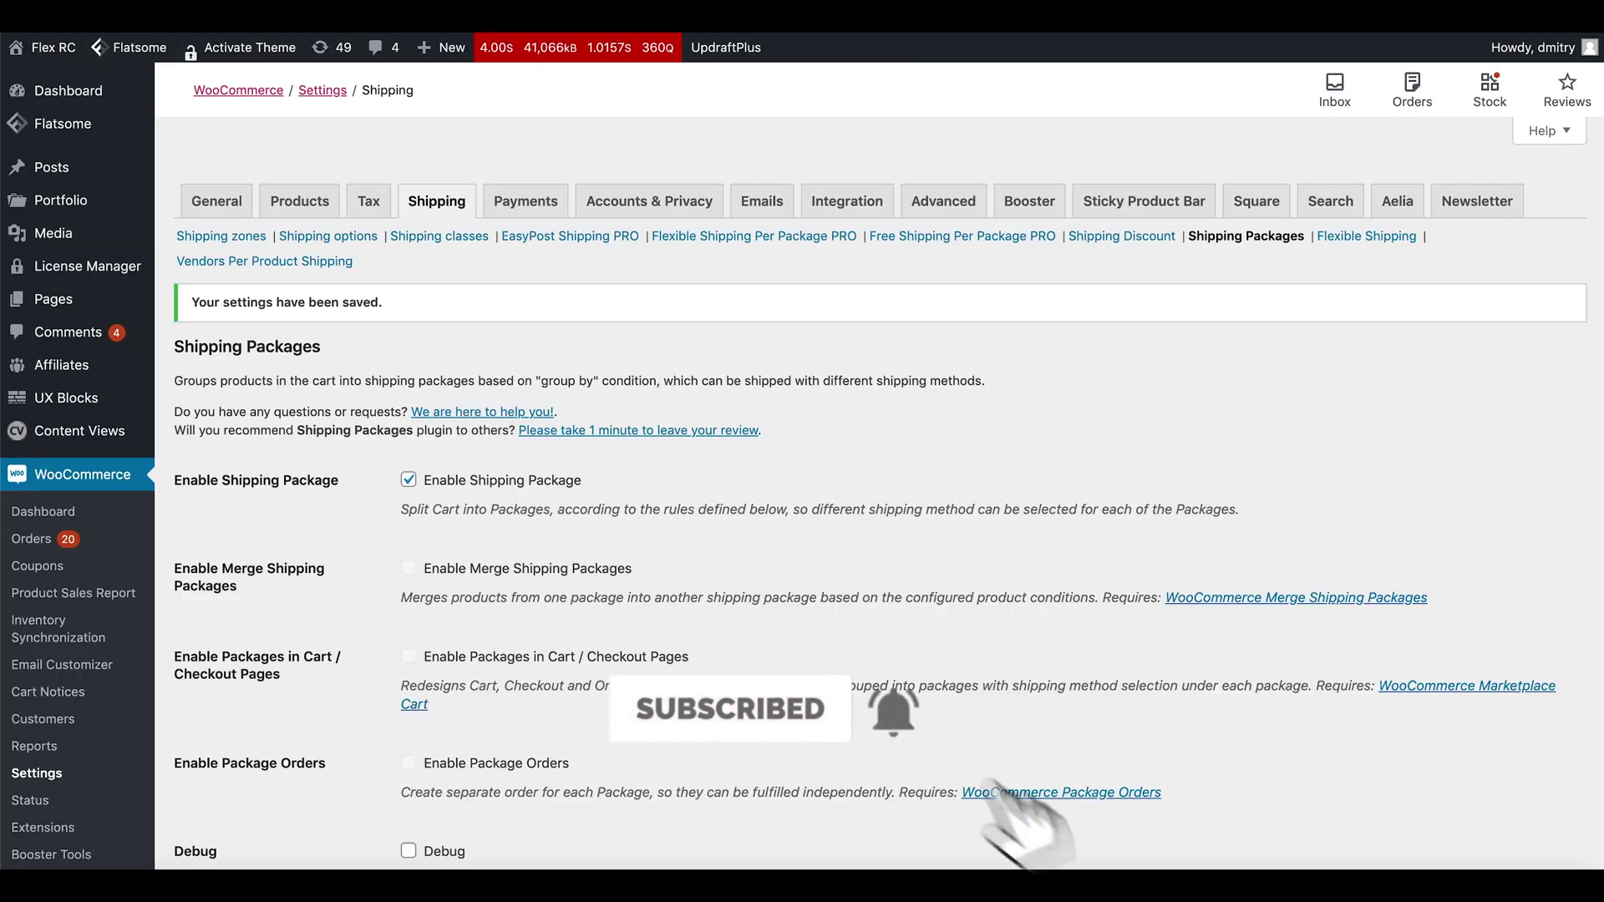
{"action": "scroll", "coordinate": [639, 405], "scroll_direction": "down", "scroll_amount": 5}
{"action": "scroll", "coordinate": [640, 410], "scroll_direction": "down", "scroll_amount": 8}
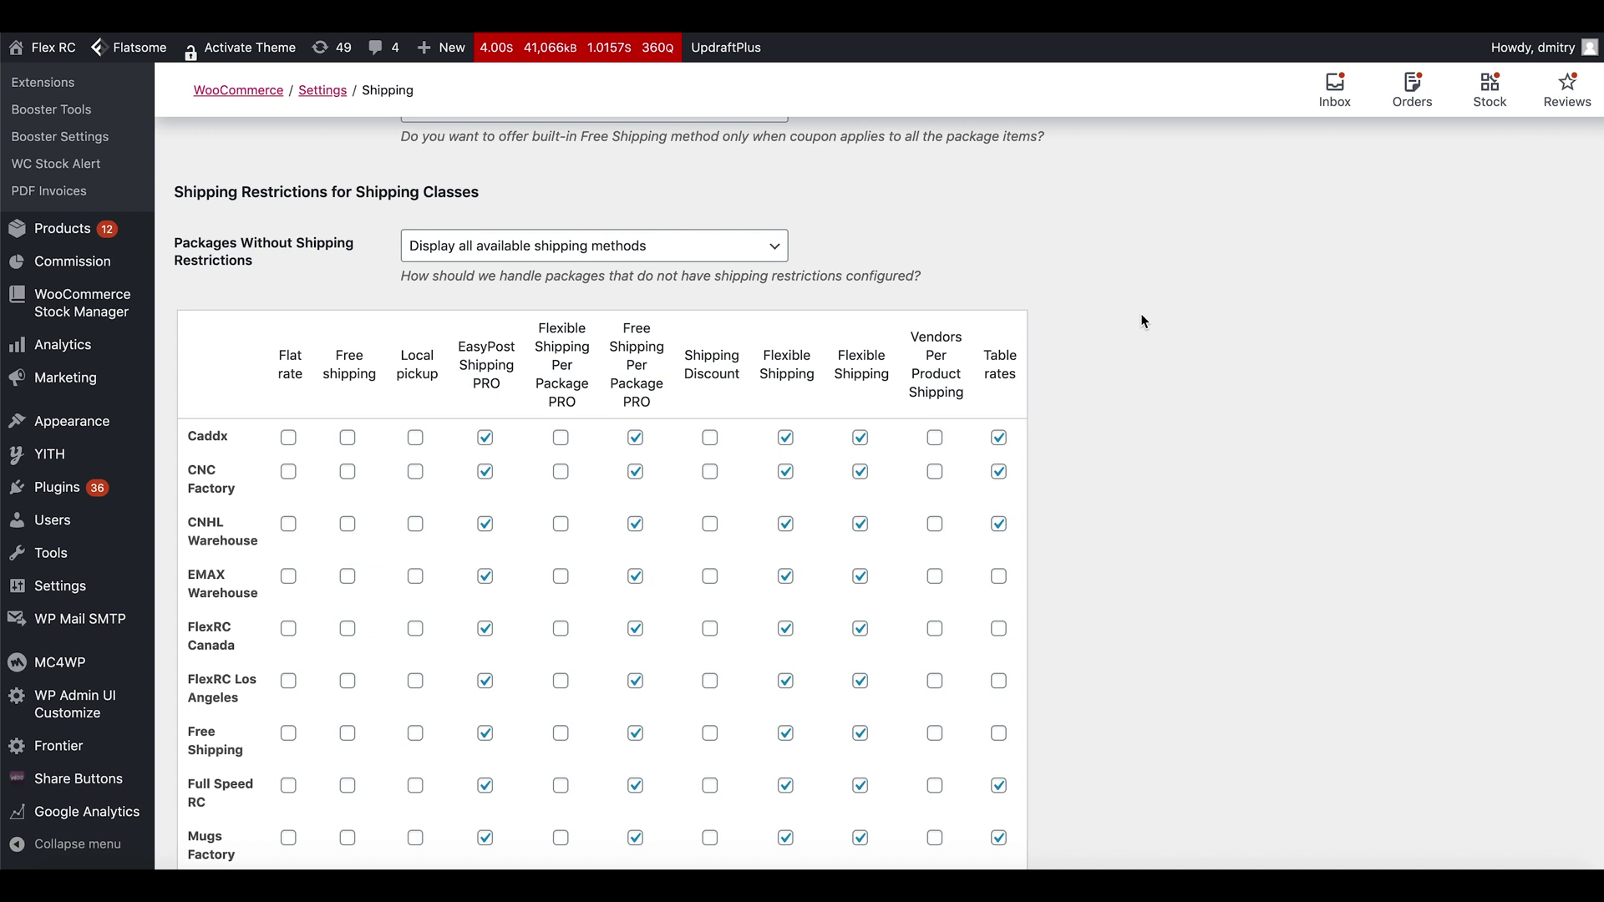
{"action": "scroll", "coordinate": [1141, 315], "scroll_direction": "down", "scroll_amount": 3}
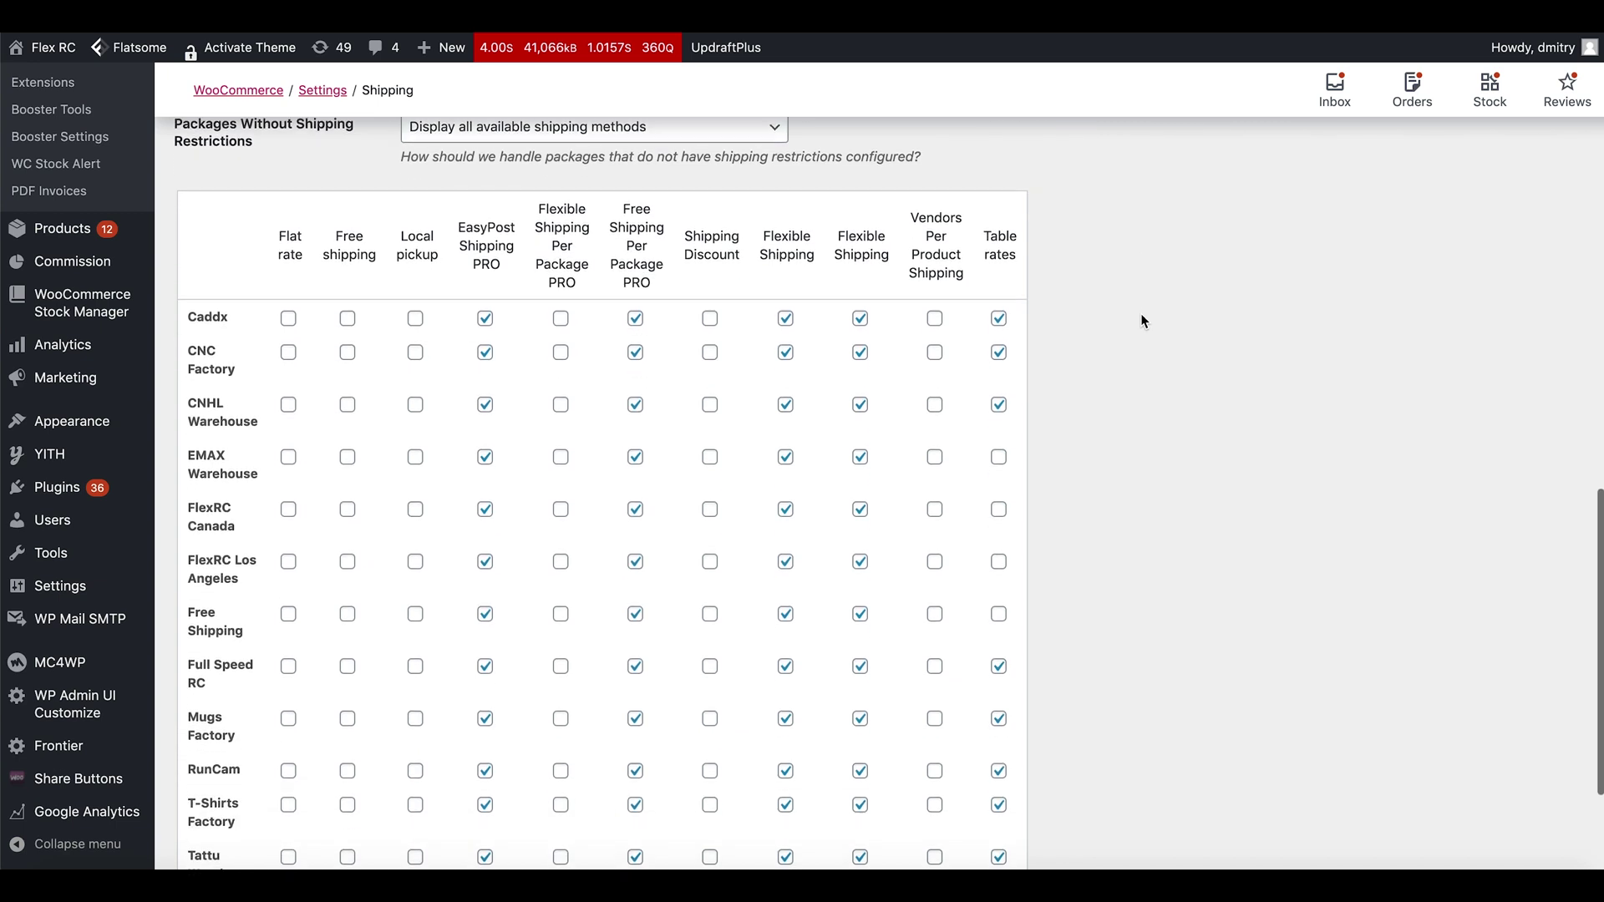
Restrict FlexRC Canada to EasyPost Shipping PRO, remove that method from RunCam, save the settings and reload the shopping cart page
{"action": "scroll", "coordinate": [1131, 386], "scroll_direction": "down", "scroll_amount": 2}
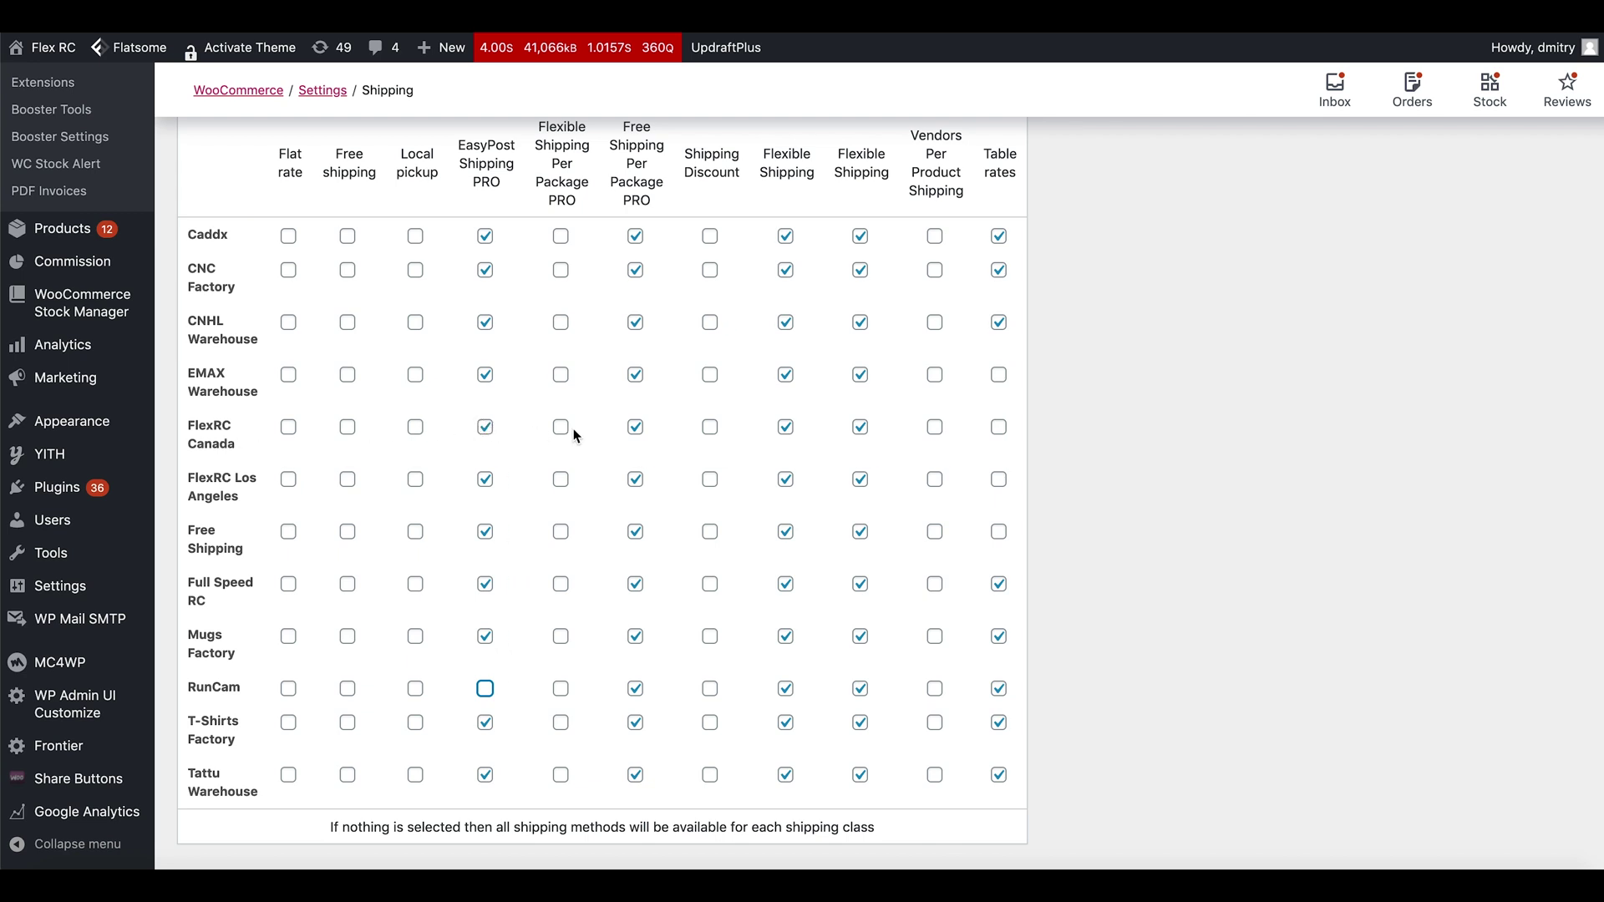
{"action": "left_click", "coordinate": [636, 428]}
{"action": "left_click", "coordinate": [786, 428]}
{"action": "left_click", "coordinate": [861, 428]}
{"action": "scroll", "coordinate": [1130, 463], "scroll_direction": "down", "scroll_amount": 3}
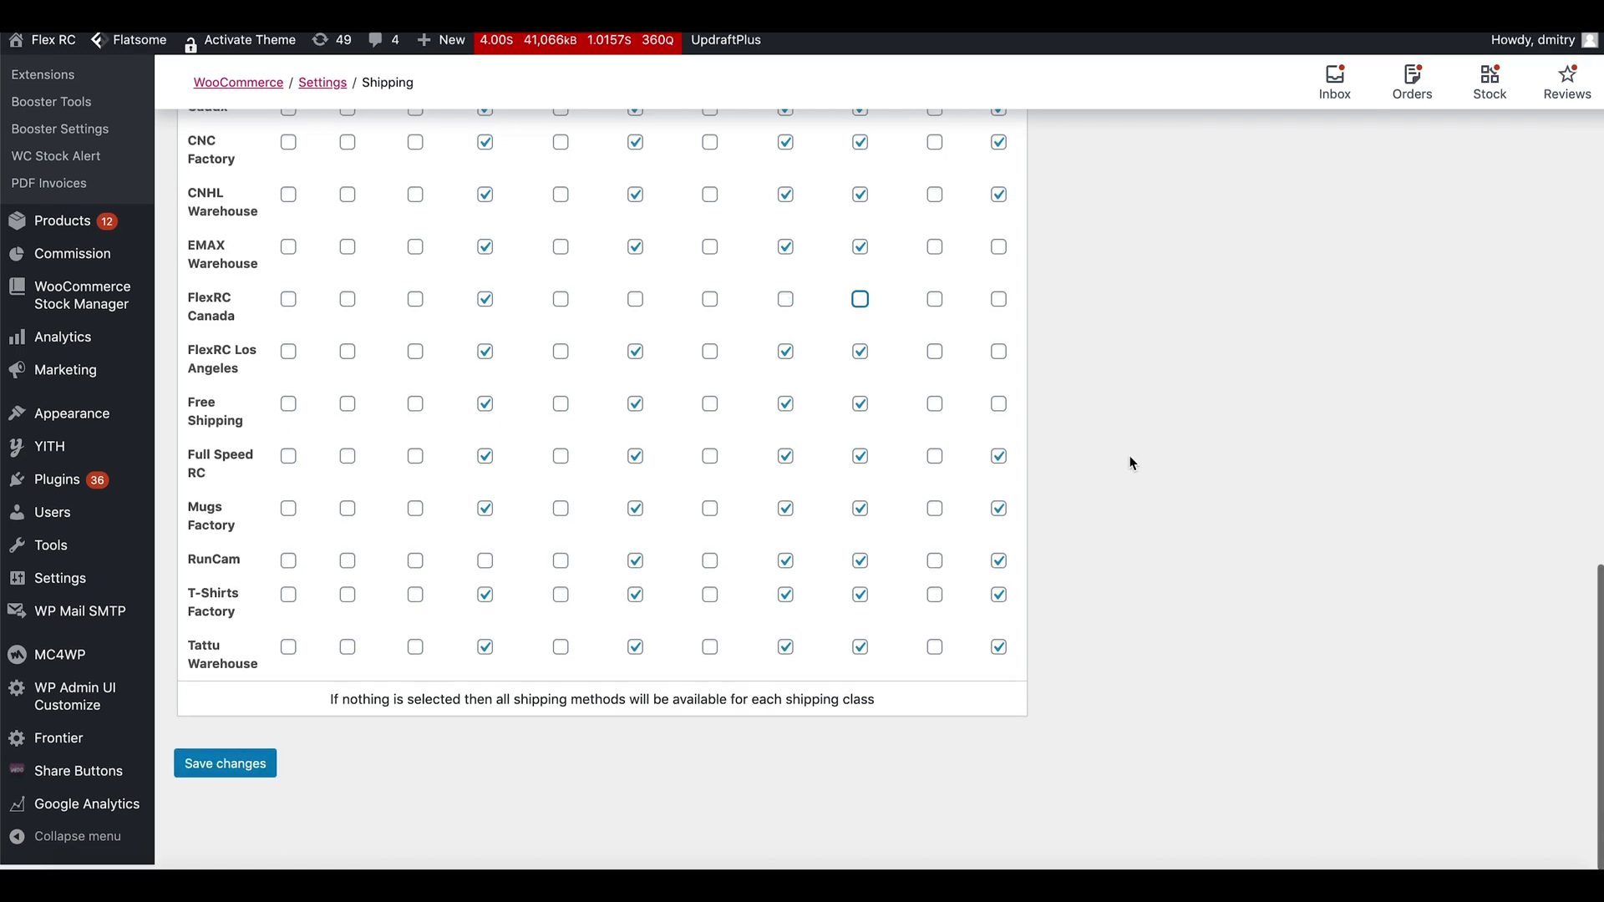
{"action": "left_click", "coordinate": [223, 778]}
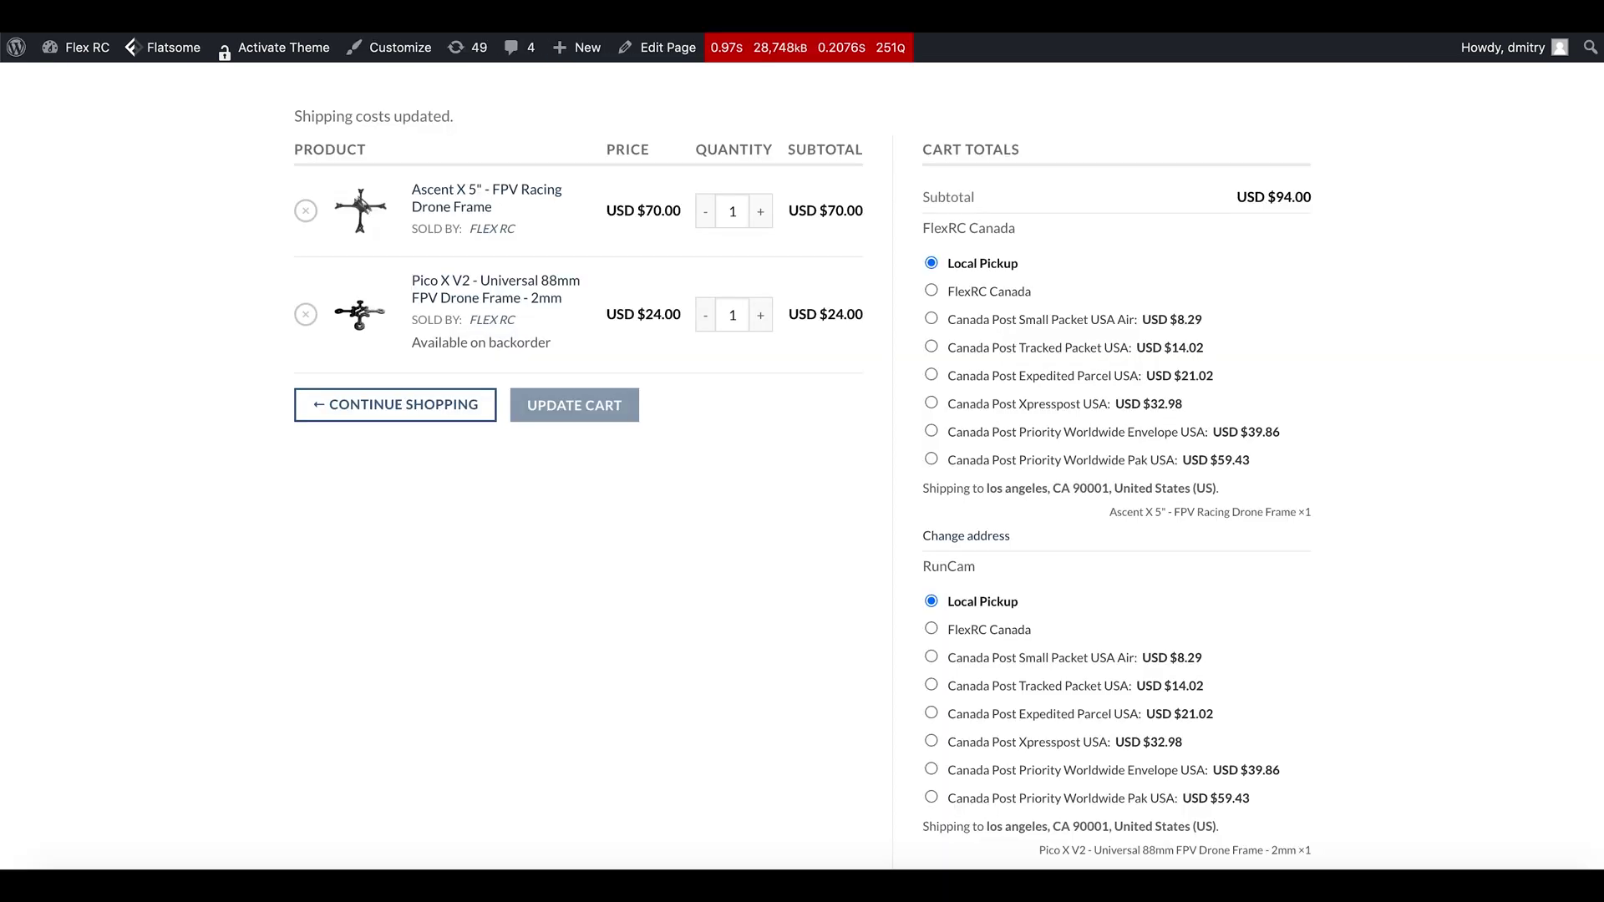
{"action": "left_click", "coordinate": [87, 32]}
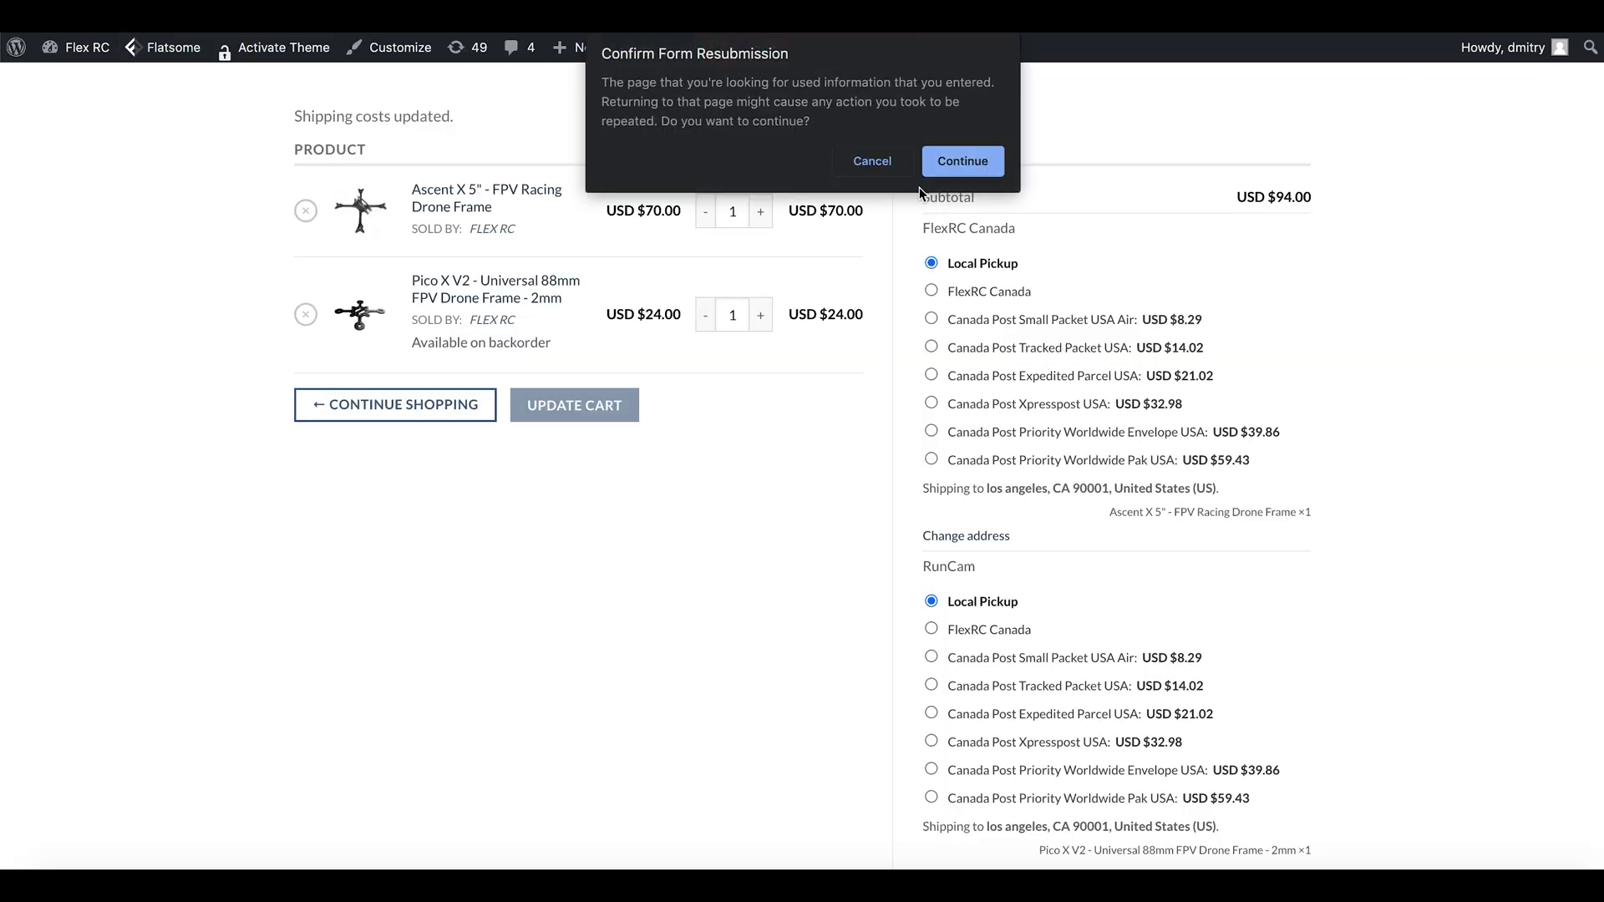
{"action": "left_click", "coordinate": [961, 161]}
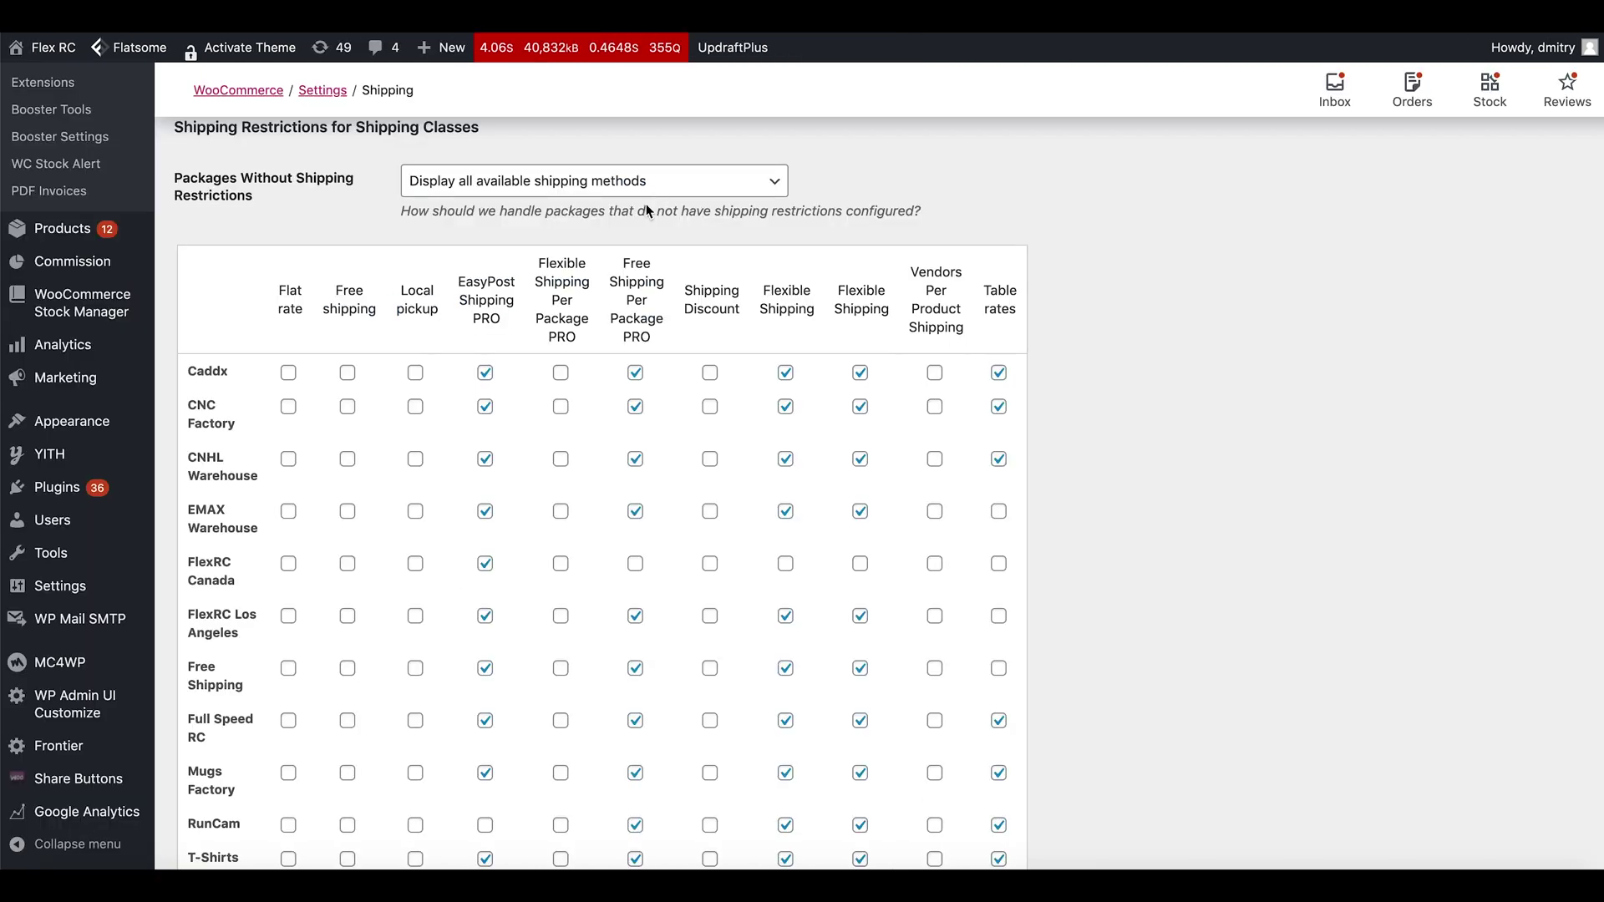
Clear every shipping method for all shipping classes in the Shipping Restrictions table and save the changes
{"action": "left_click", "coordinate": [484, 373]}
{"action": "left_click", "coordinate": [485, 408]}
{"action": "left_click", "coordinate": [485, 460]}
{"action": "left_click", "coordinate": [485, 511]}
{"action": "left_click", "coordinate": [485, 563]}
{"action": "left_click", "coordinate": [486, 617]}
{"action": "scroll", "coordinate": [491, 620], "scroll_direction": "down", "scroll_amount": 3}
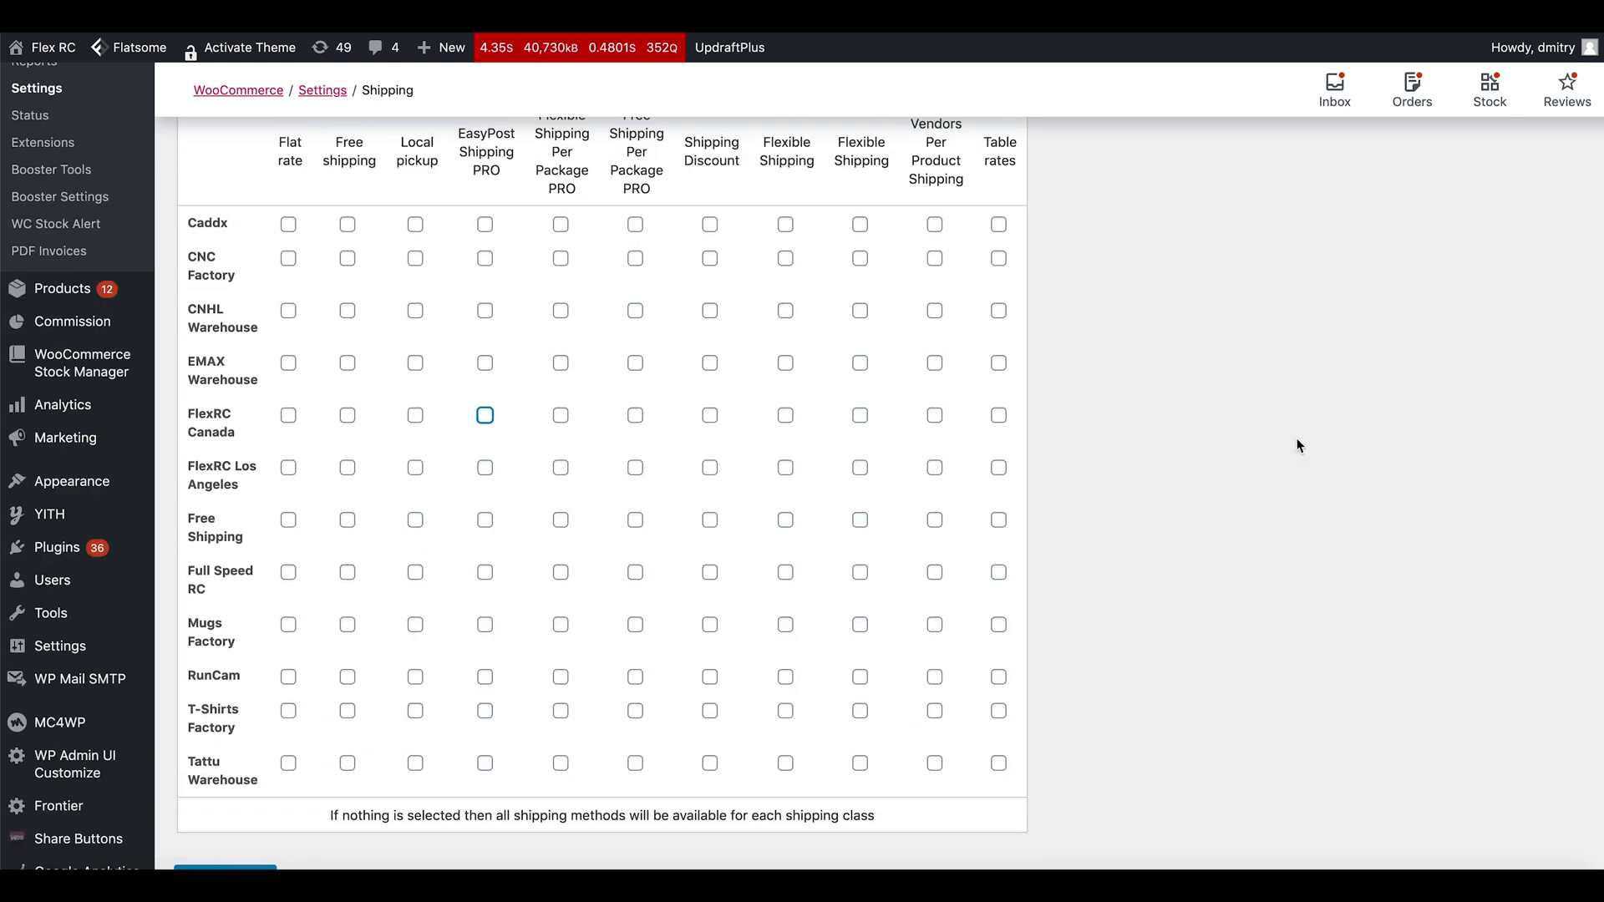
{"action": "scroll", "coordinate": [503, 413], "scroll_direction": "up", "scroll_amount": 3}
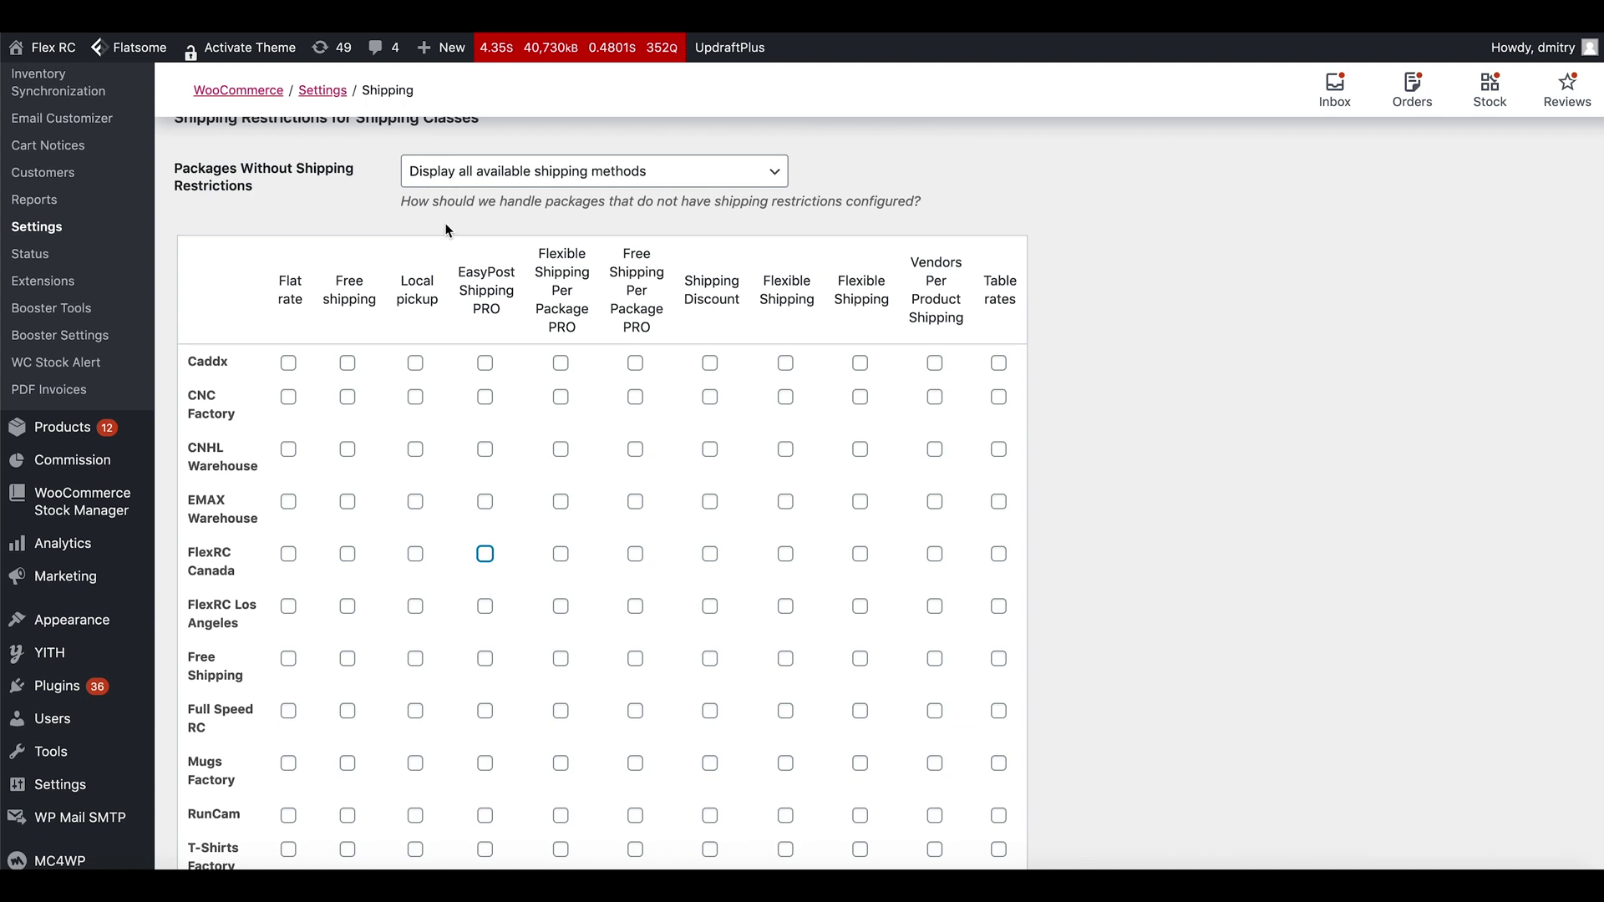
{"action": "scroll", "coordinate": [399, 524], "scroll_direction": "down", "scroll_amount": 5}
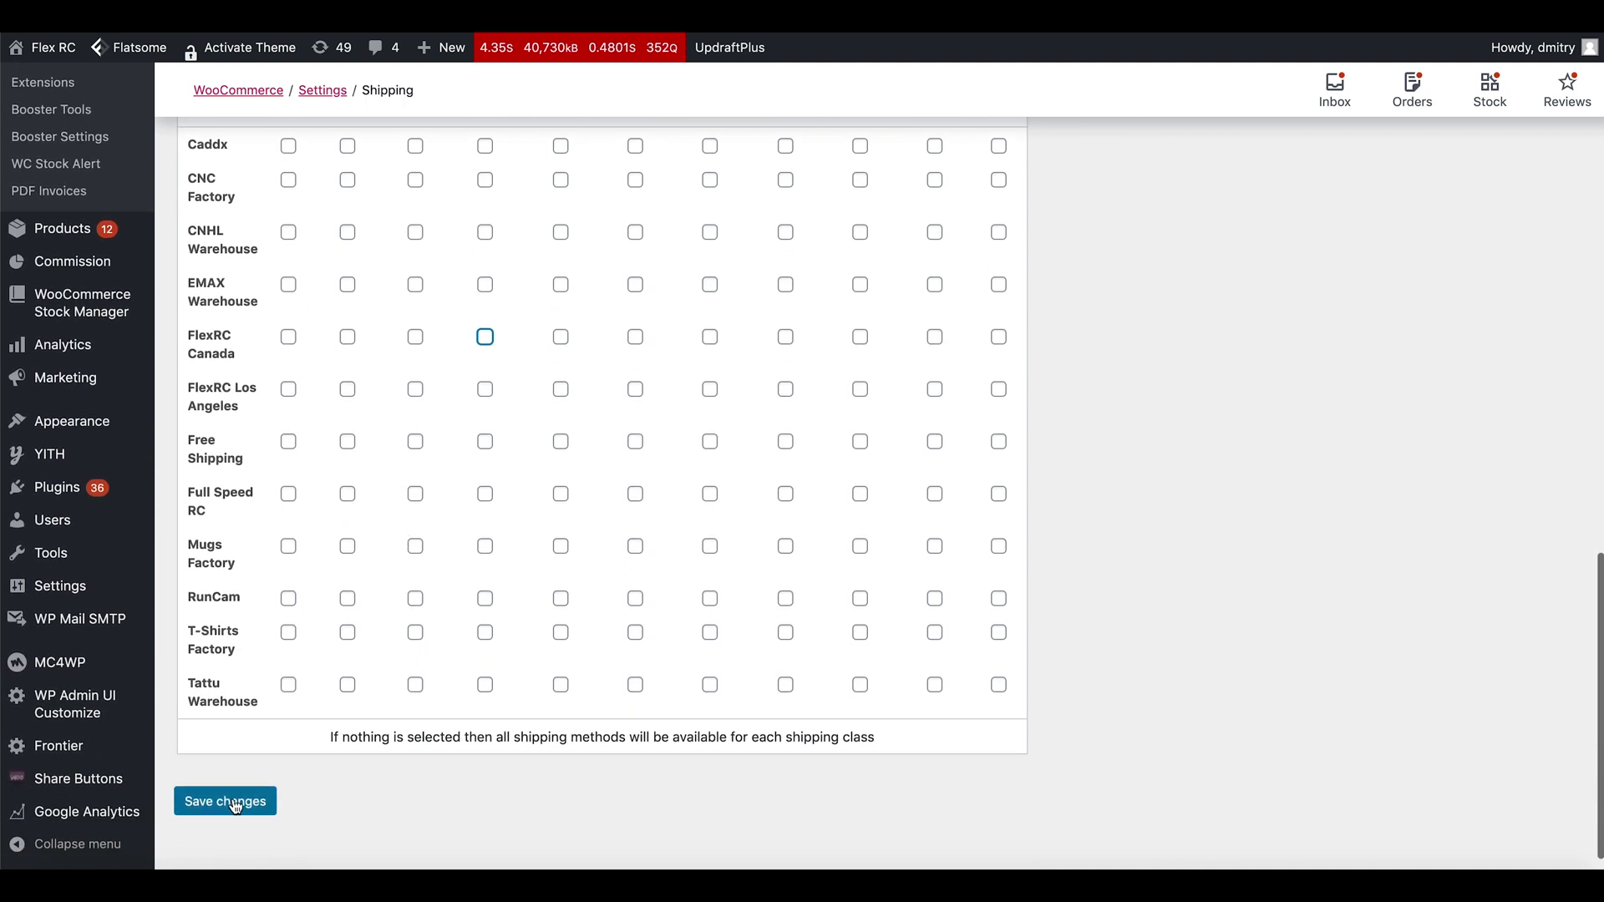
{"action": "left_click", "coordinate": [233, 805]}
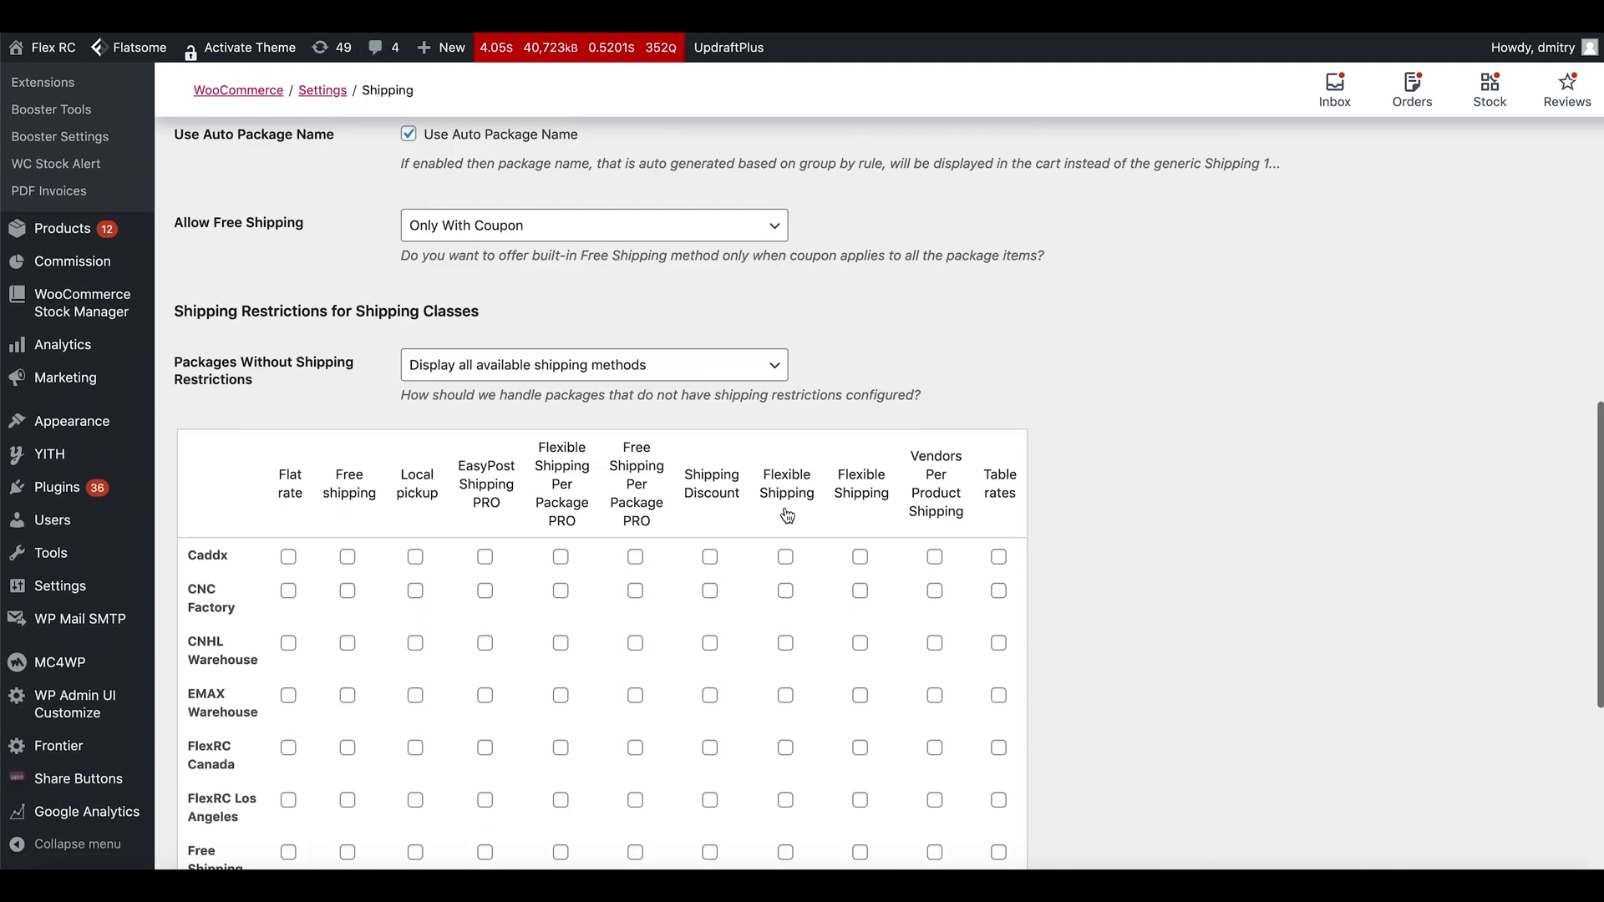
Set Packages Without Shipping Restrictions to "Do not display any shipping method"
{"action": "scroll", "coordinate": [785, 510], "scroll_direction": "down", "scroll_amount": 3}
{"action": "left_click", "coordinate": [706, 241]}
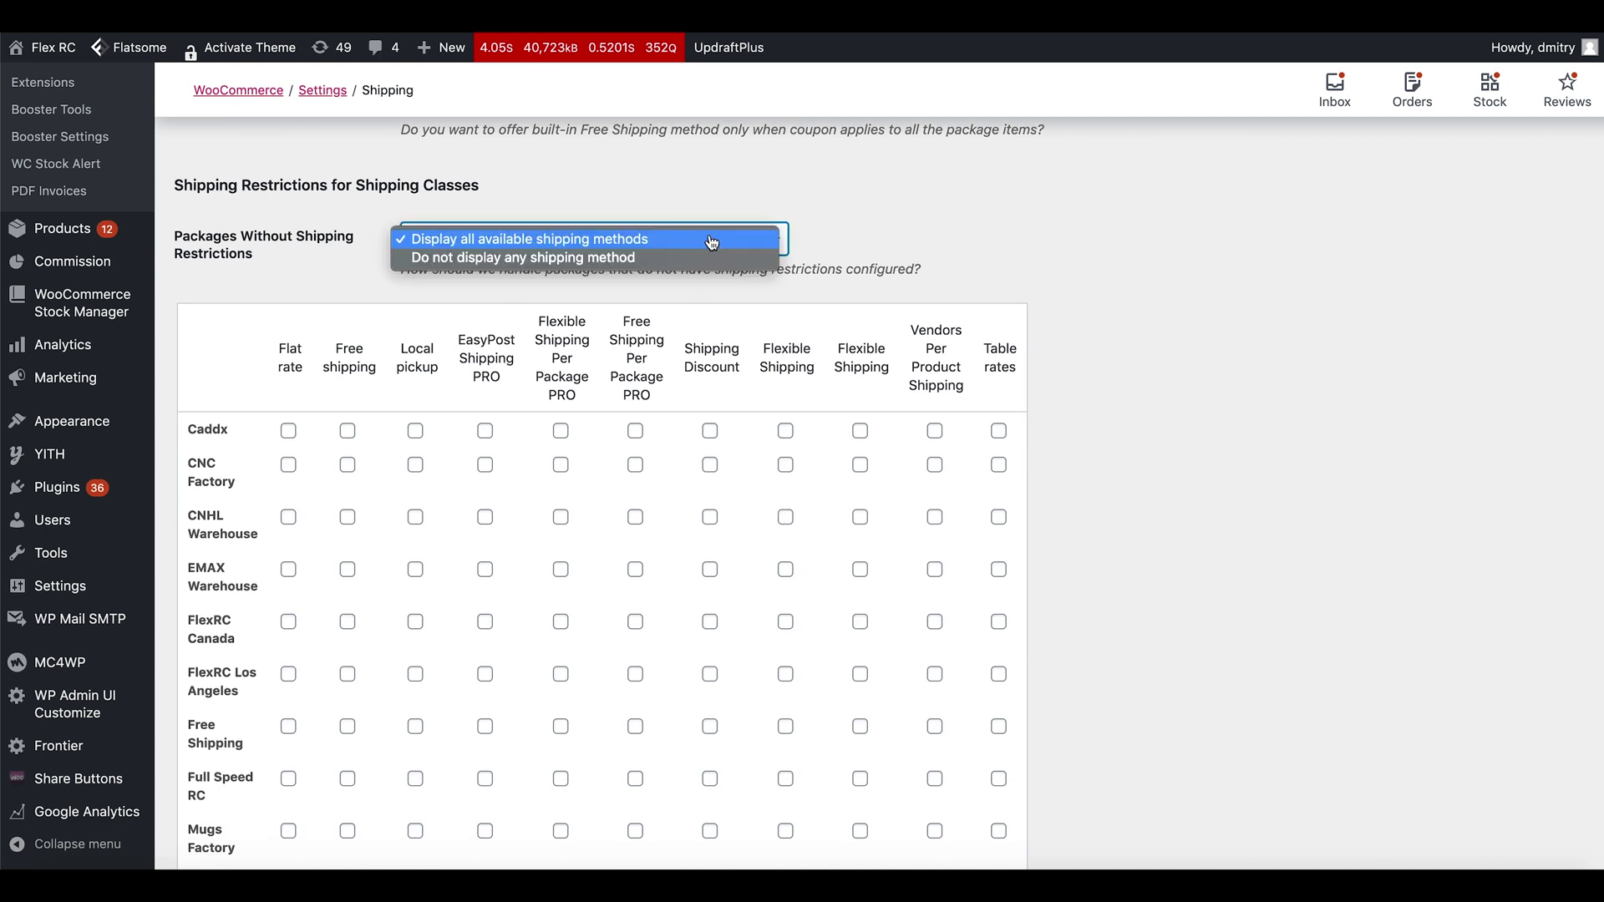
{"action": "left_click", "coordinate": [662, 259]}
{"action": "scroll", "coordinate": [1161, 364], "scroll_direction": "down", "scroll_amount": 1}
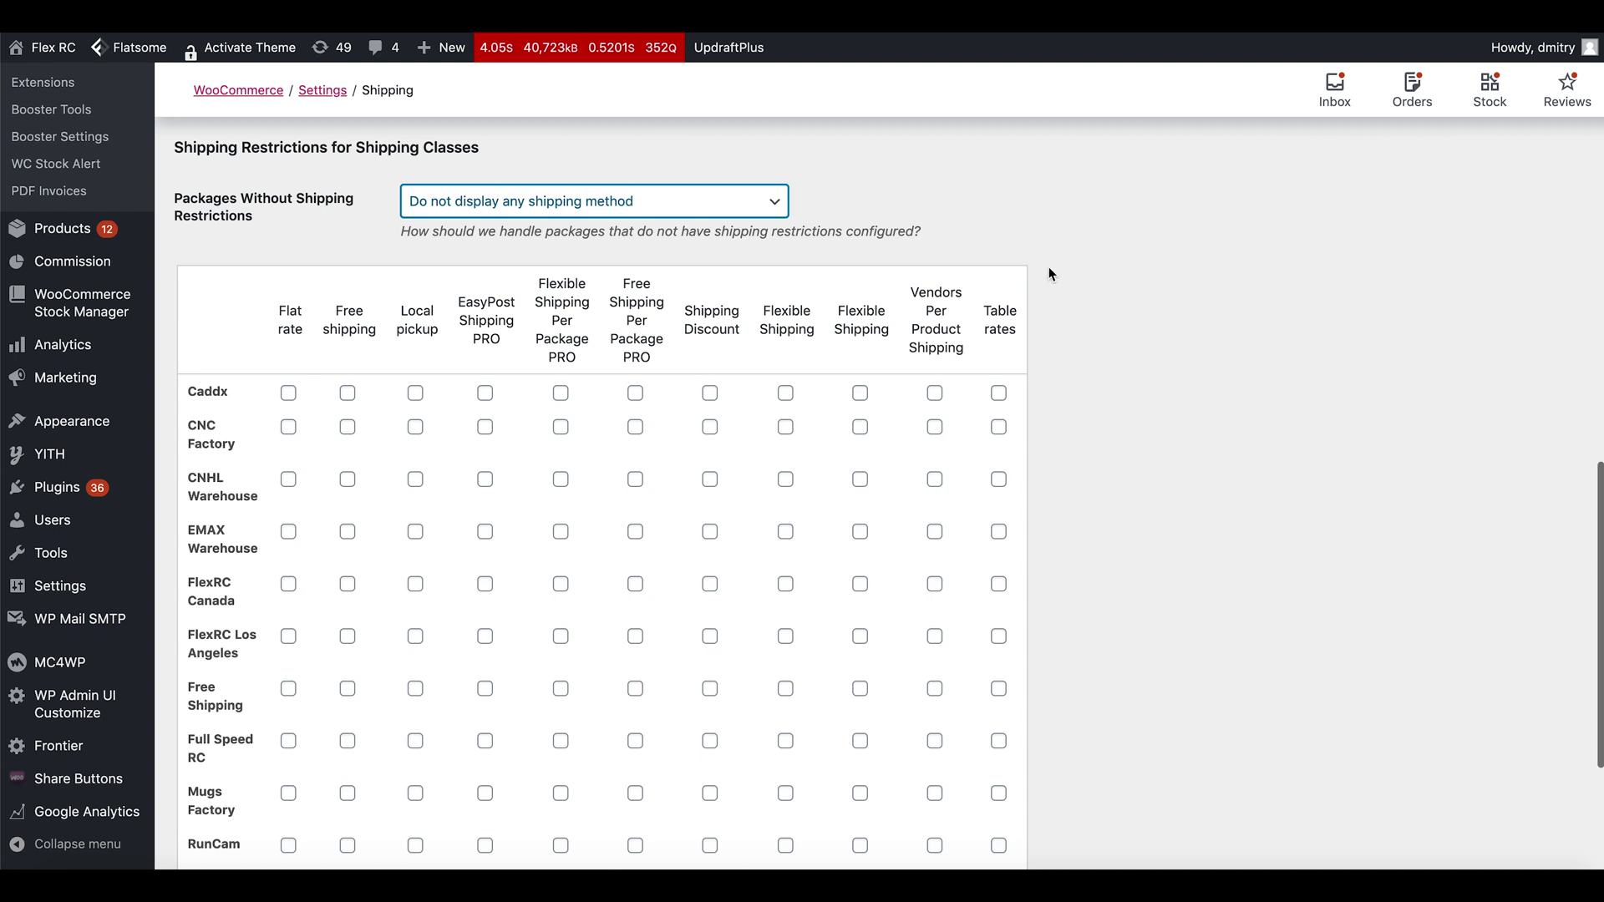
{"action": "scroll", "coordinate": [288, 493], "scroll_direction": "down", "scroll_amount": 2}
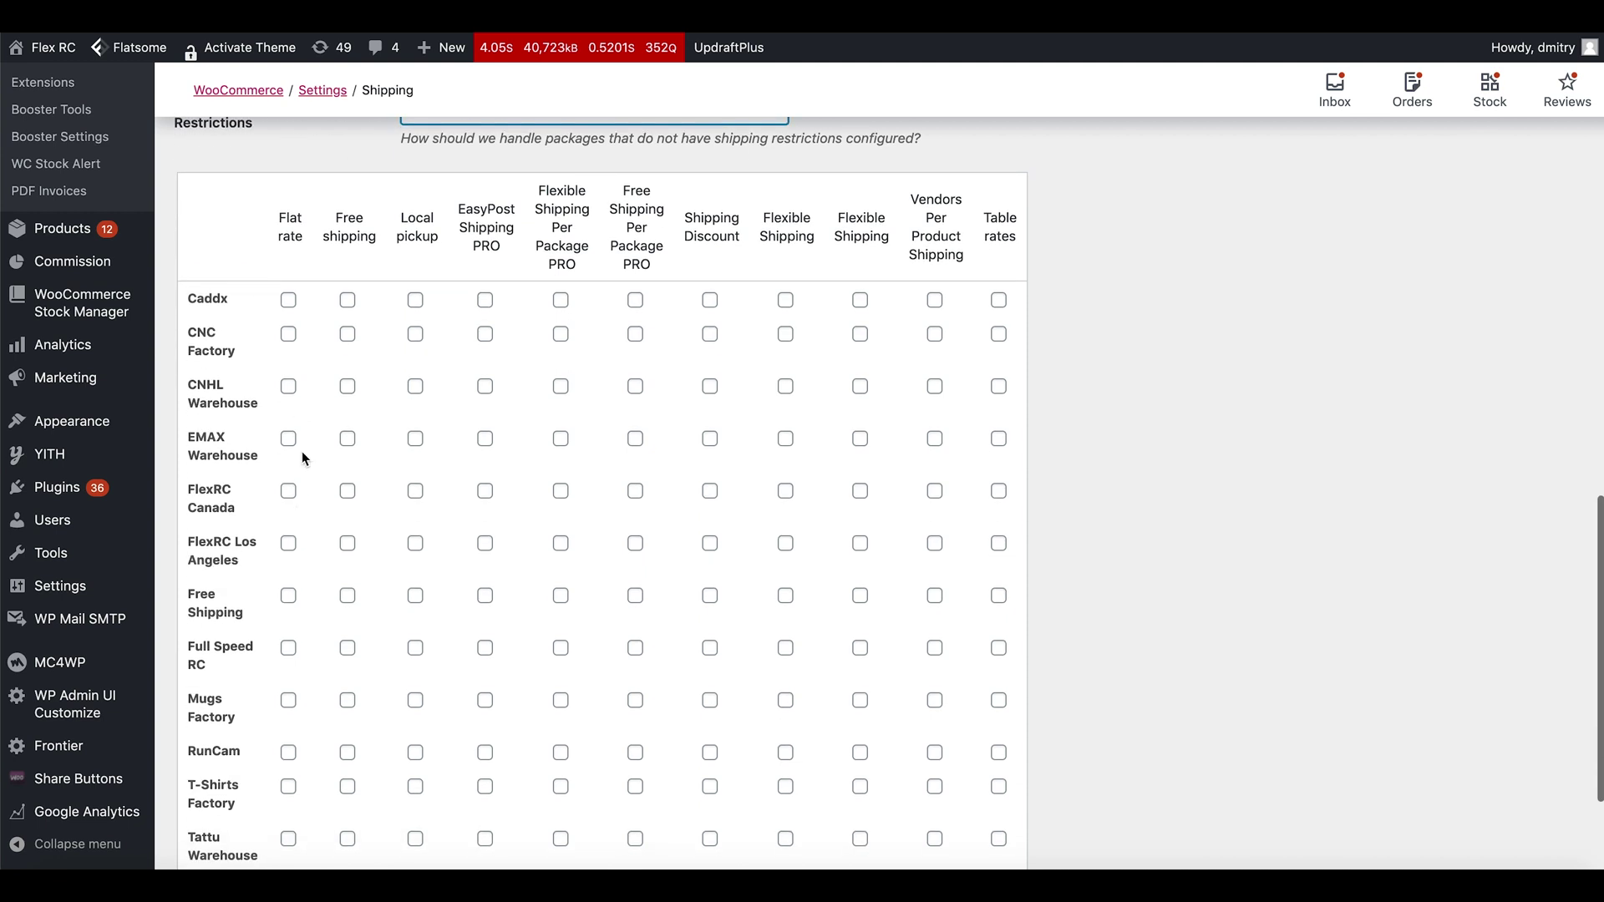
{"action": "scroll", "coordinate": [618, 326], "scroll_direction": "up", "scroll_amount": 3}
{"action": "left_click", "coordinate": [635, 238]}
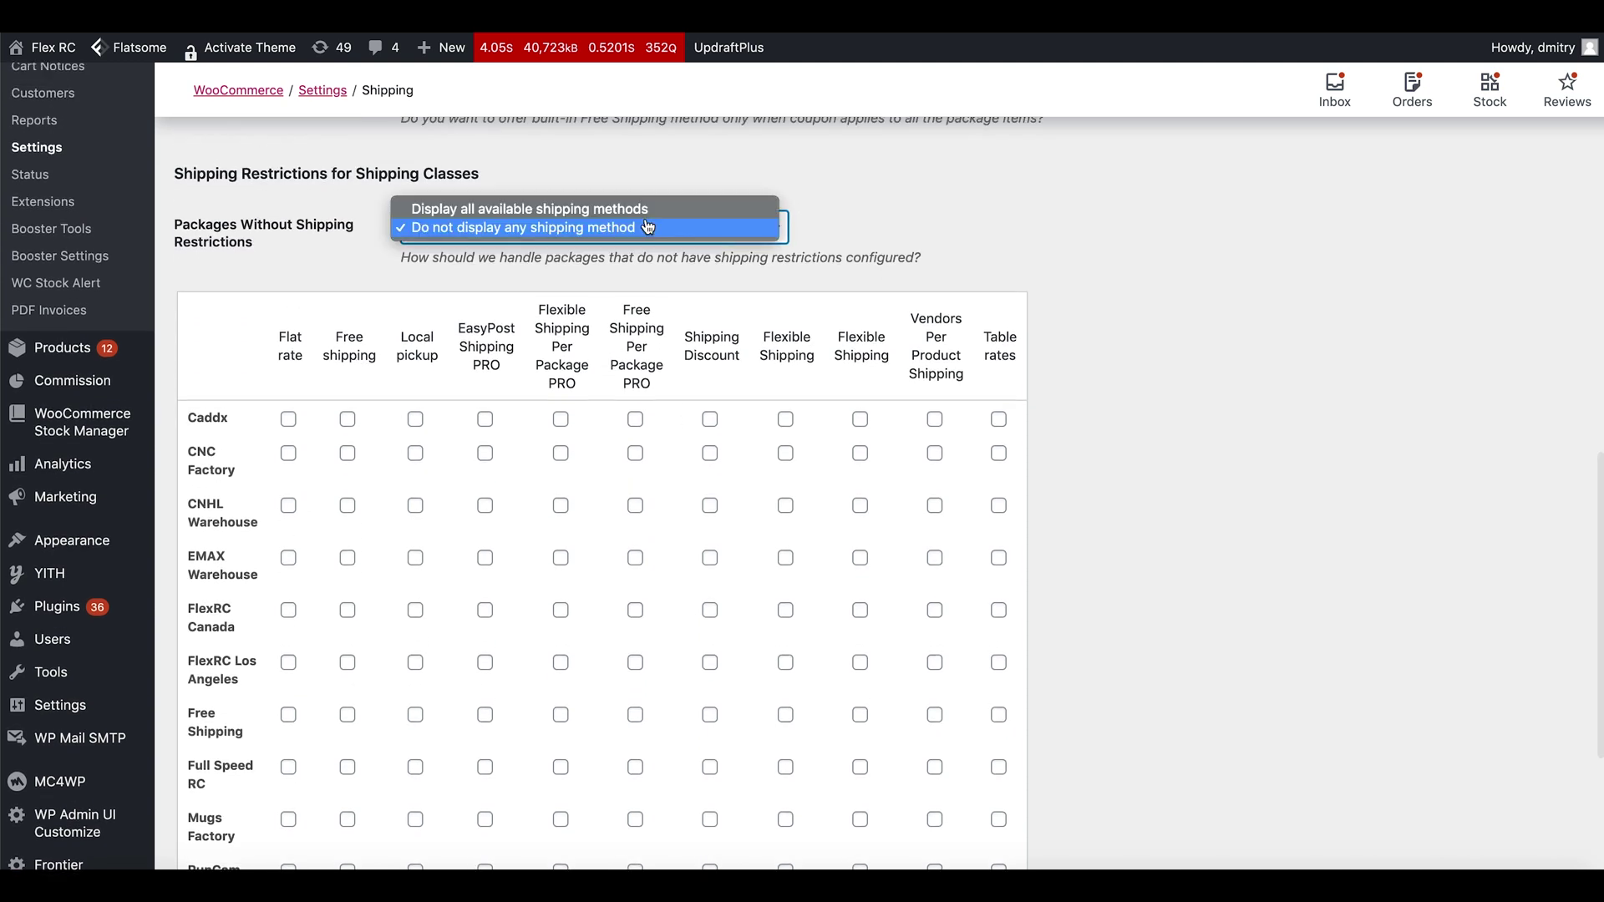
{"action": "left_click", "coordinate": [958, 234]}
Allow EasyPost Shipping PRO for the FlexRC Canada shipping class in the restrictions table and save the changes
{"action": "scroll", "coordinate": [1121, 439], "scroll_direction": "down", "scroll_amount": 2}
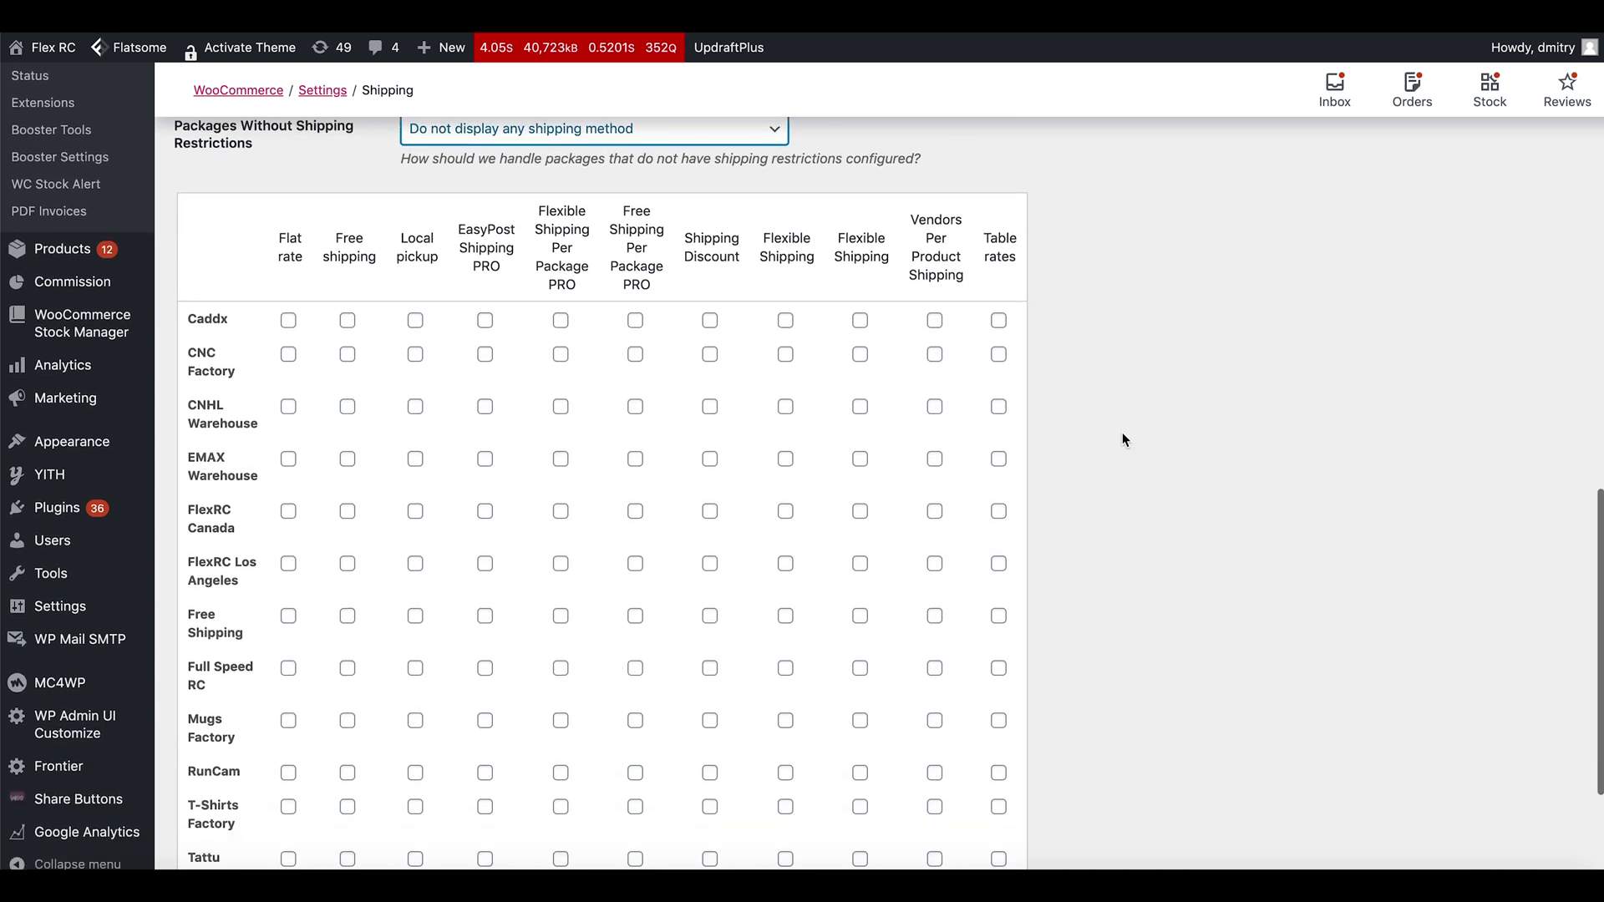
{"action": "scroll", "coordinate": [548, 266], "scroll_direction": "down", "scroll_amount": 1}
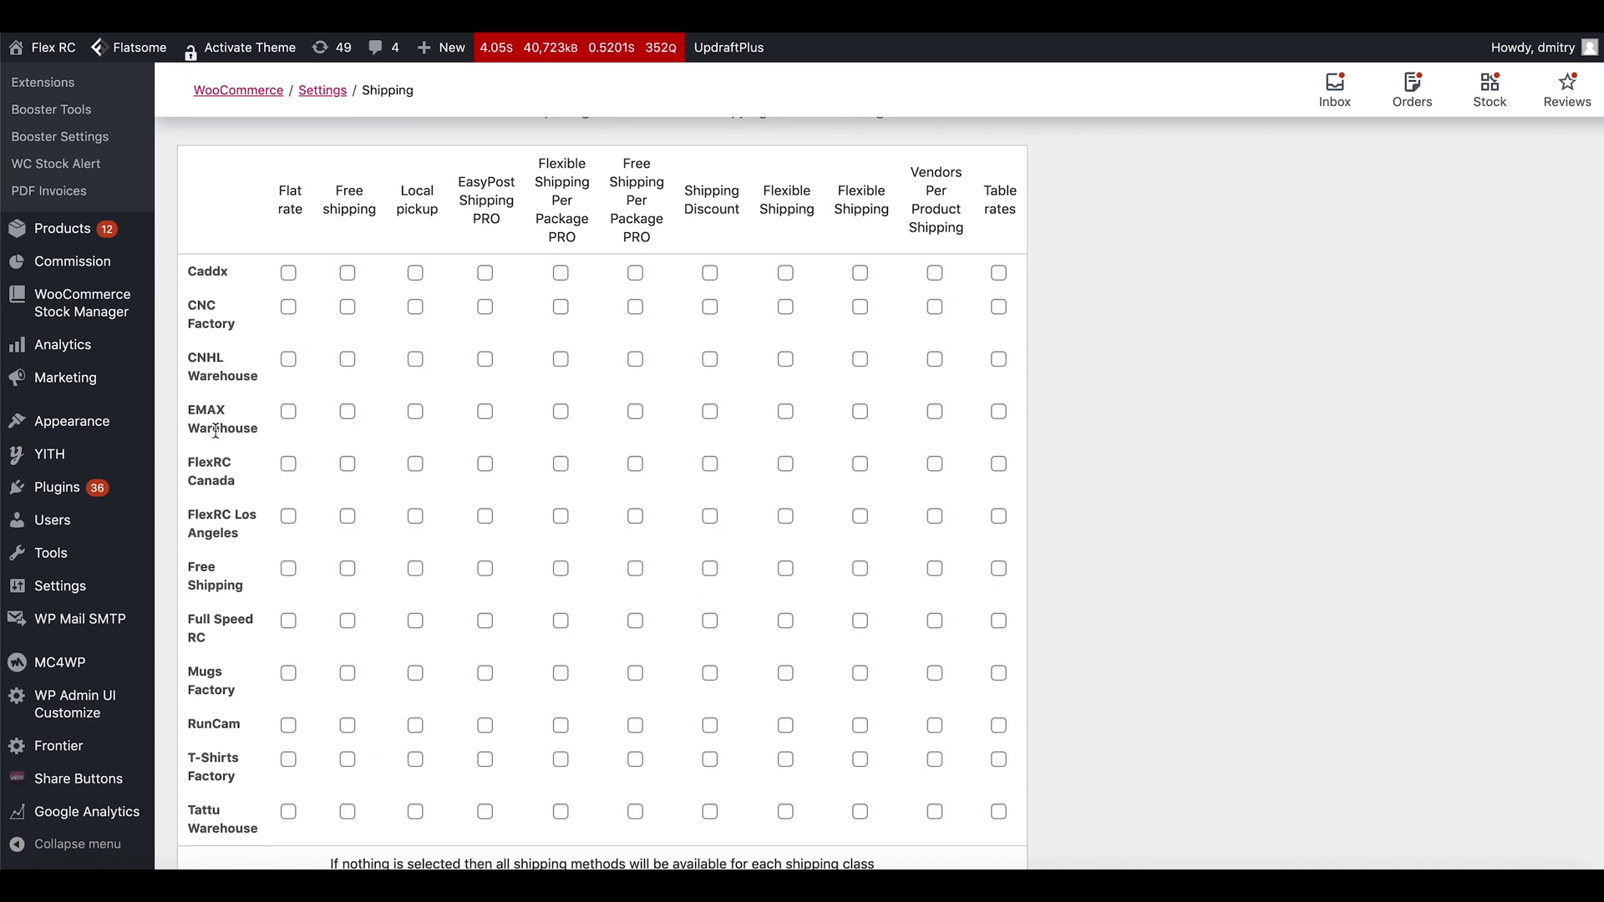
{"action": "left_click", "coordinate": [486, 466]}
{"action": "scroll", "coordinate": [495, 589], "scroll_direction": "down", "scroll_amount": 3}
{"action": "left_click", "coordinate": [224, 770]}
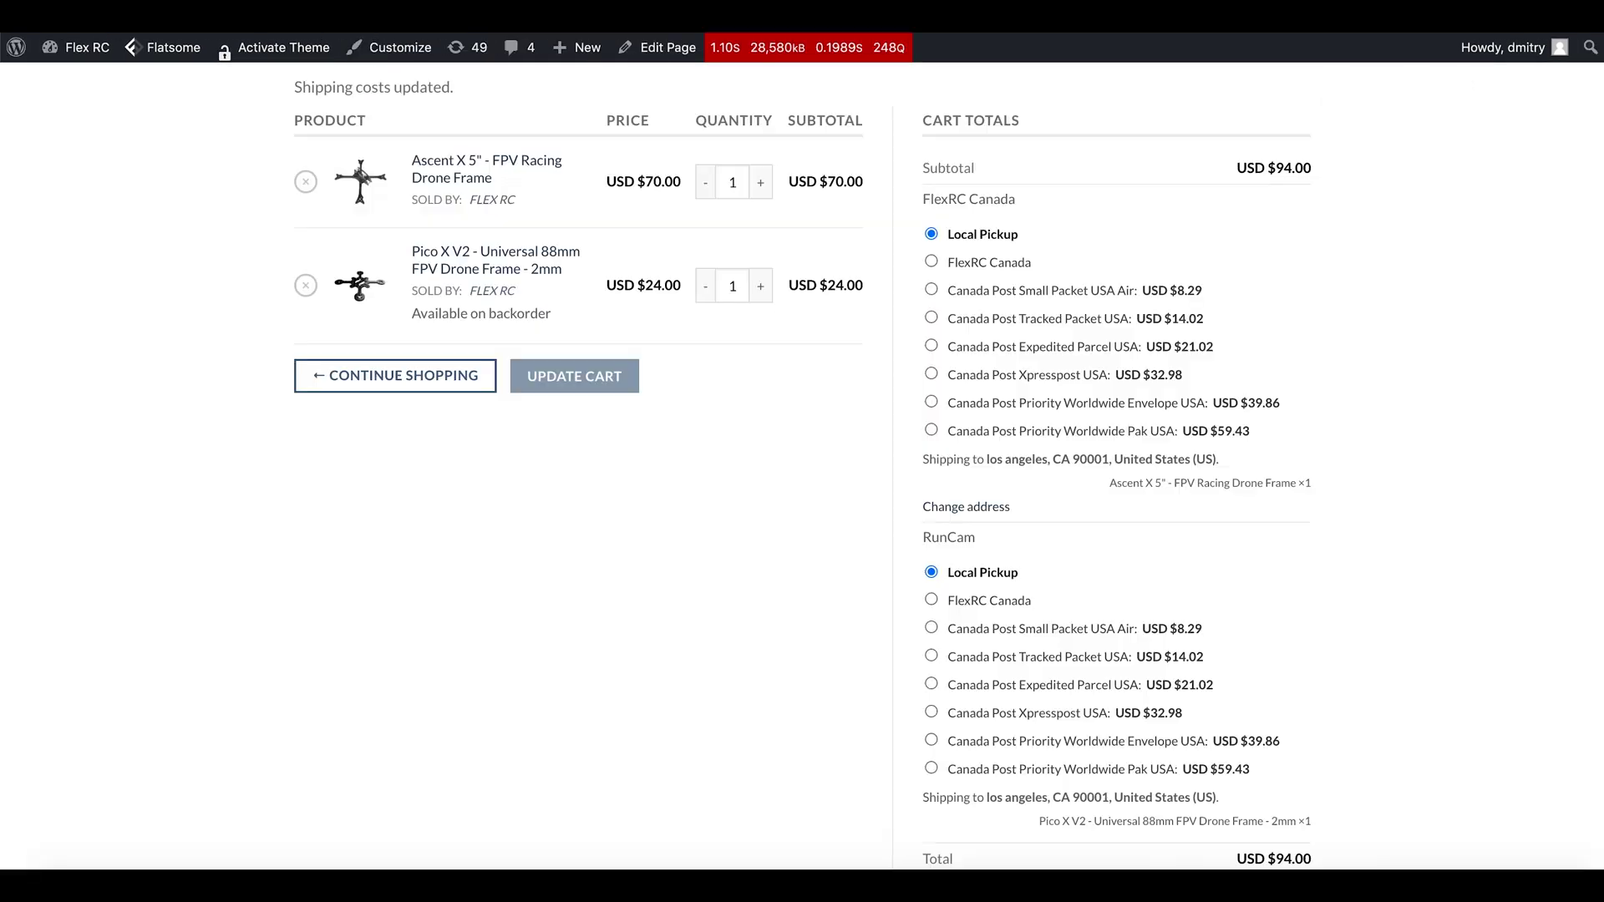
Reload the shopping cart page, allowing the form resubmission, and compare the shipping options of the FlexRC Canada and RunCam packages
{"action": "key", "text": "super+r"}
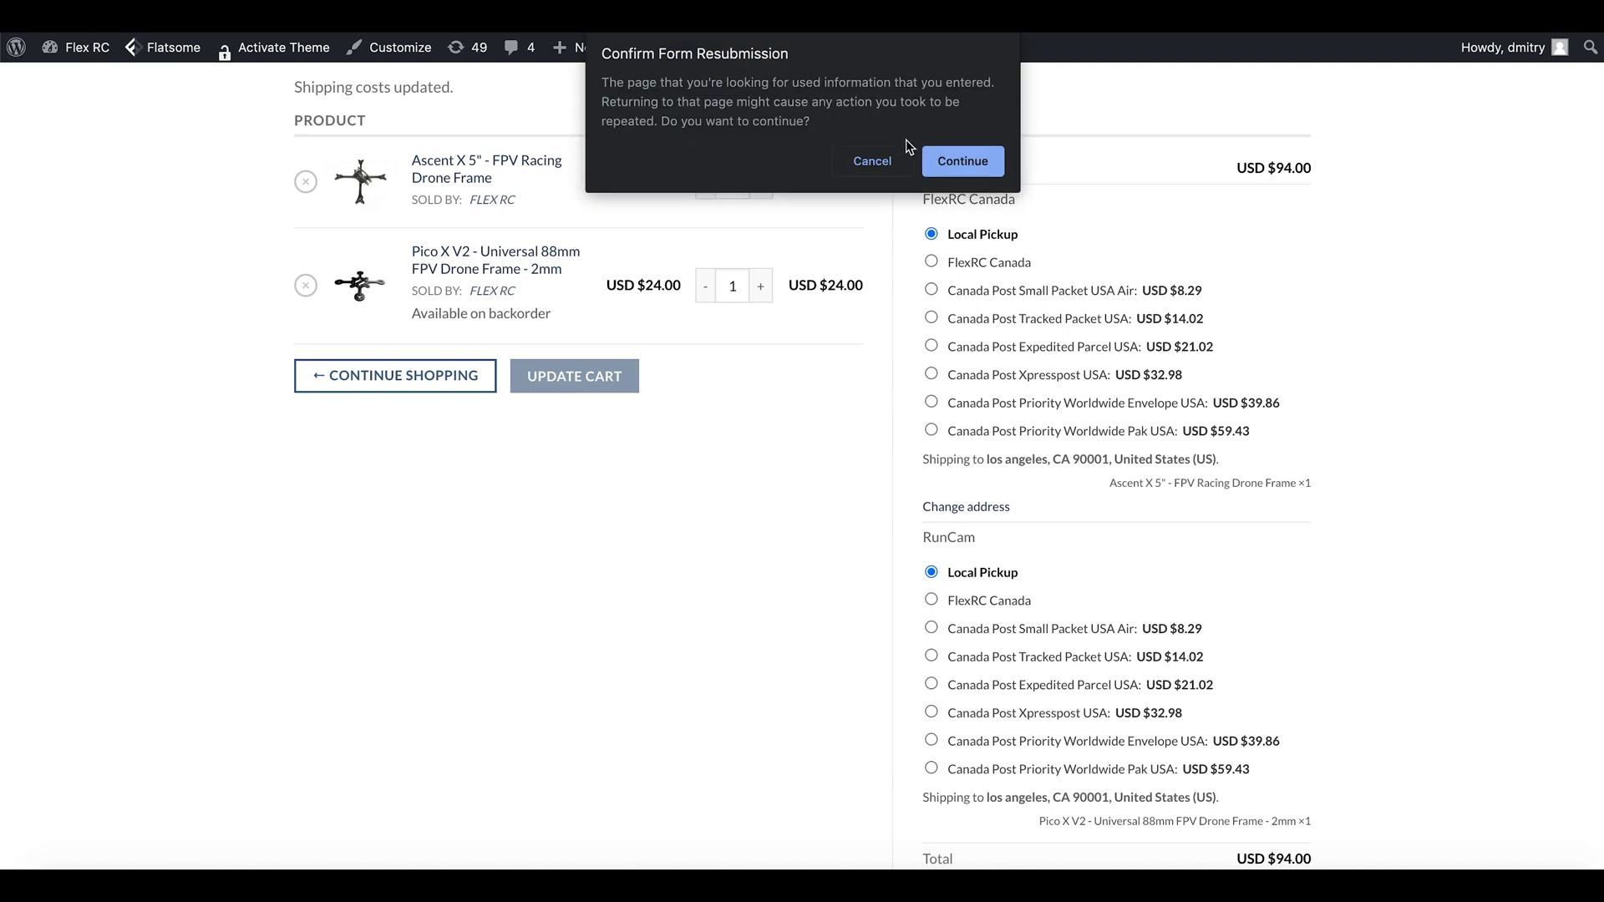
{"action": "left_click", "coordinate": [953, 166]}
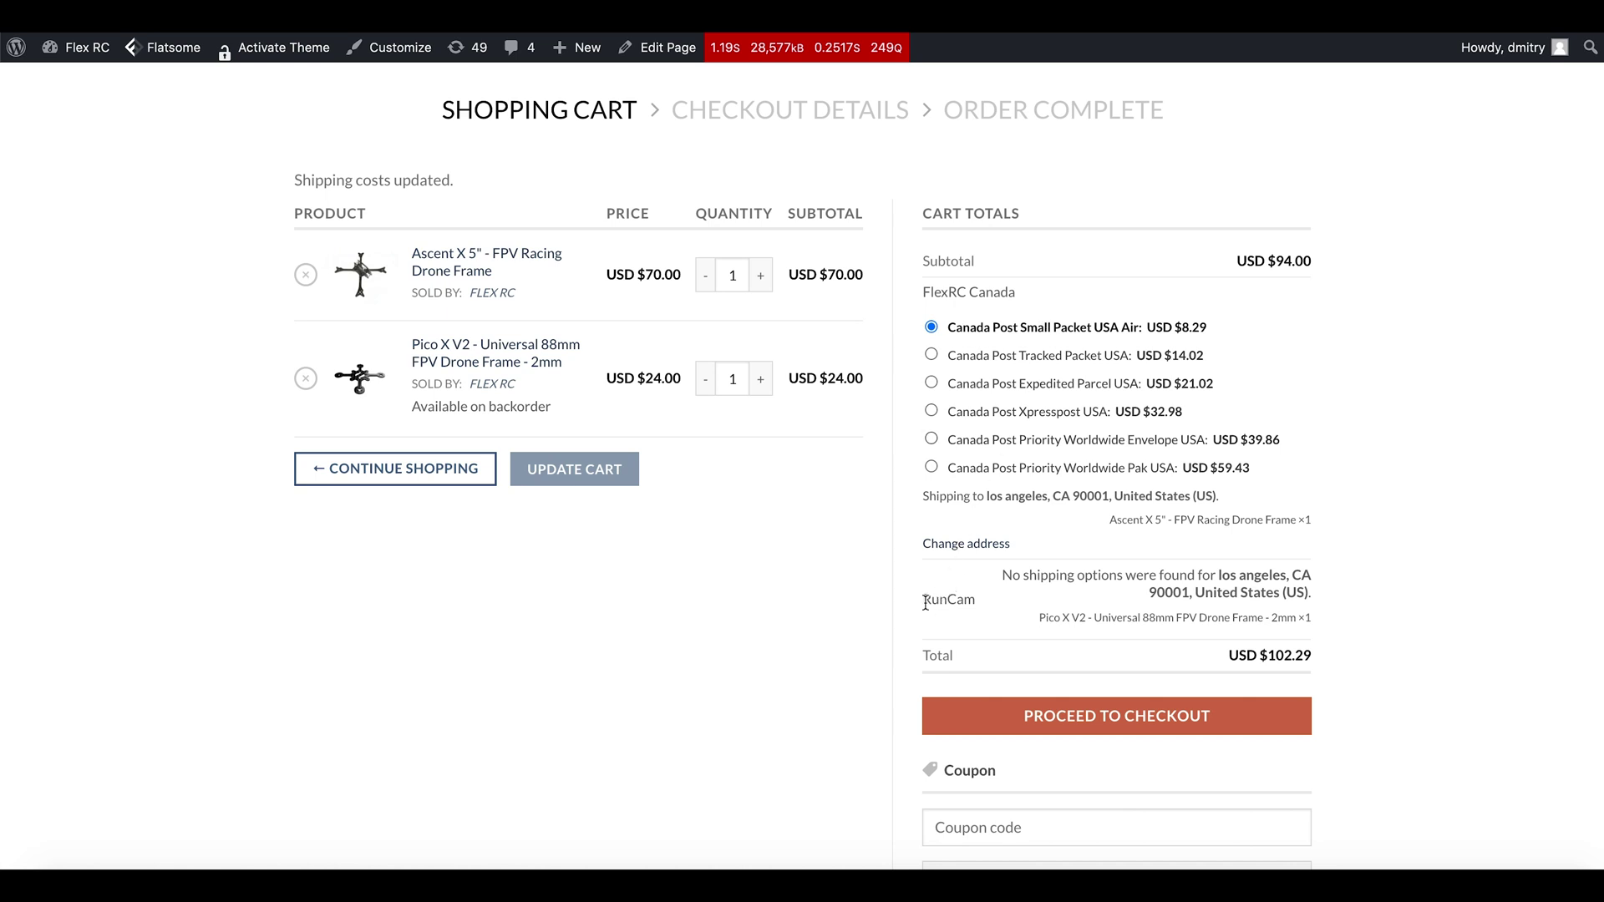
{"action": "left_click_drag", "start_coordinate": [923, 255], "coordinate": [978, 602]}
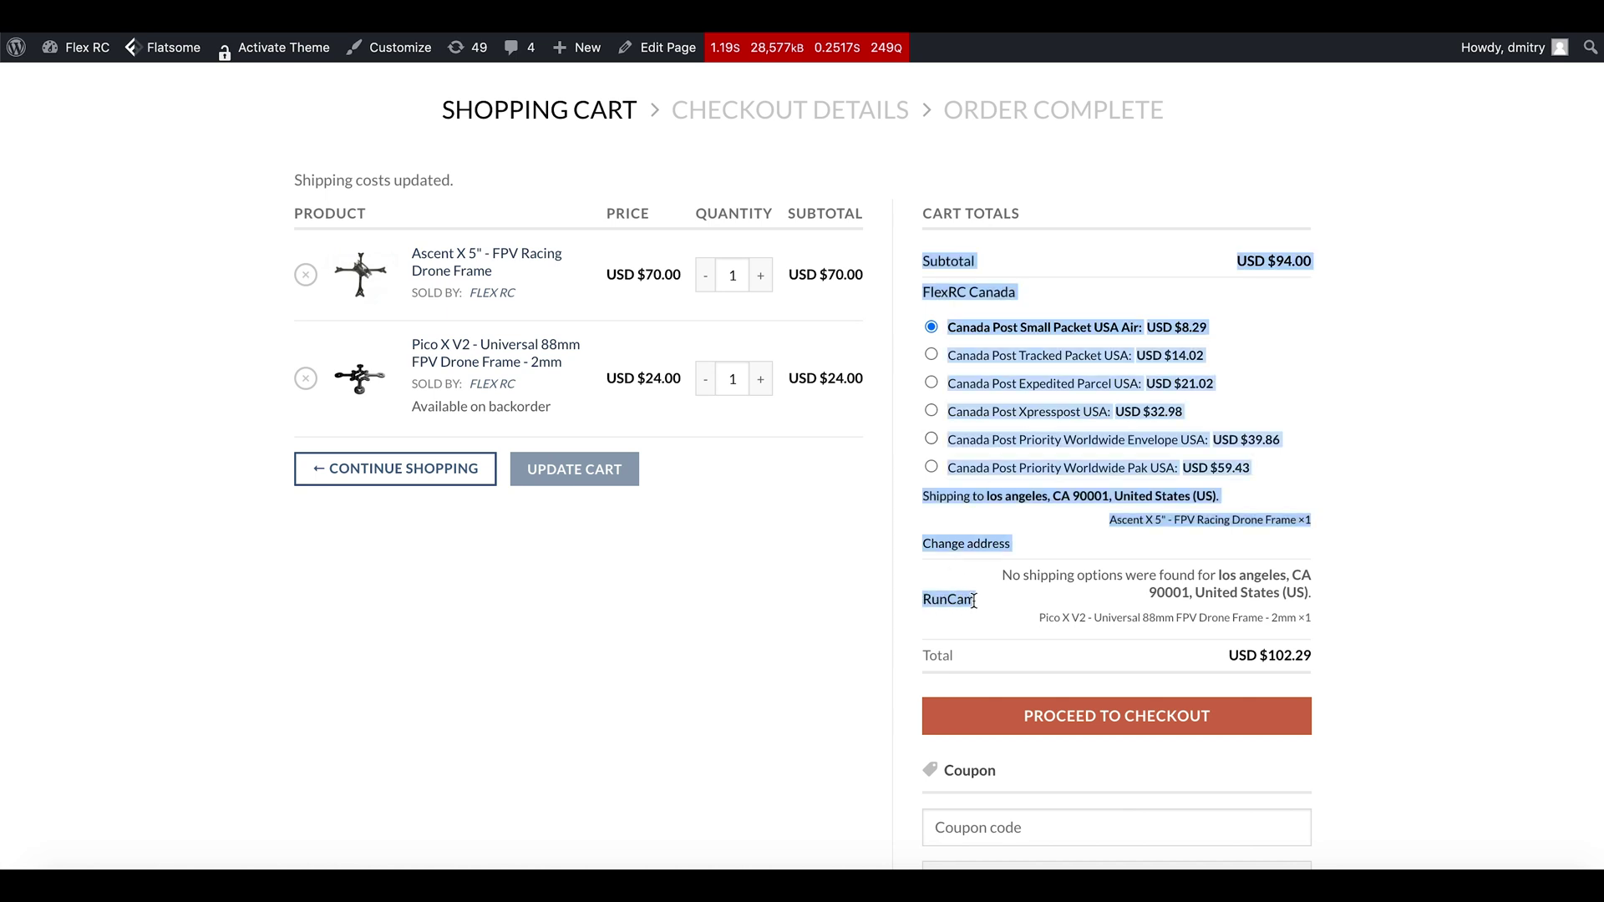
{"action": "left_click", "coordinate": [978, 601]}
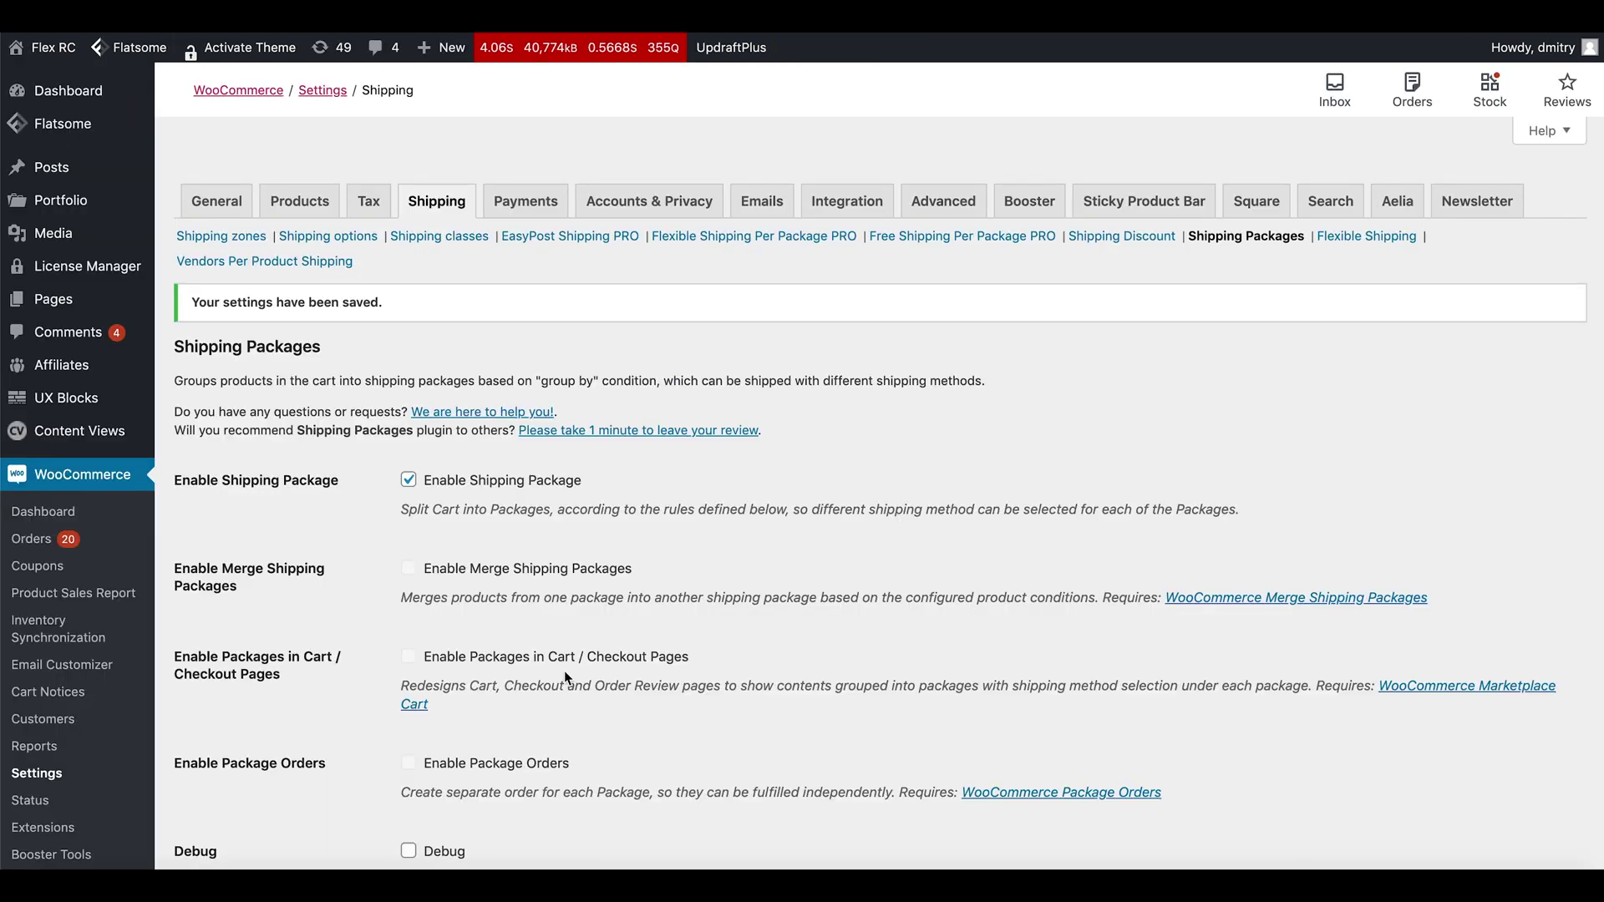
Allow both Flexible Shipping methods and Free Shipping Per Package PRO for RunCam, save the settings and reload the shopping cart page
{"action": "scroll", "coordinate": [564, 670], "scroll_direction": "down", "scroll_amount": 15}
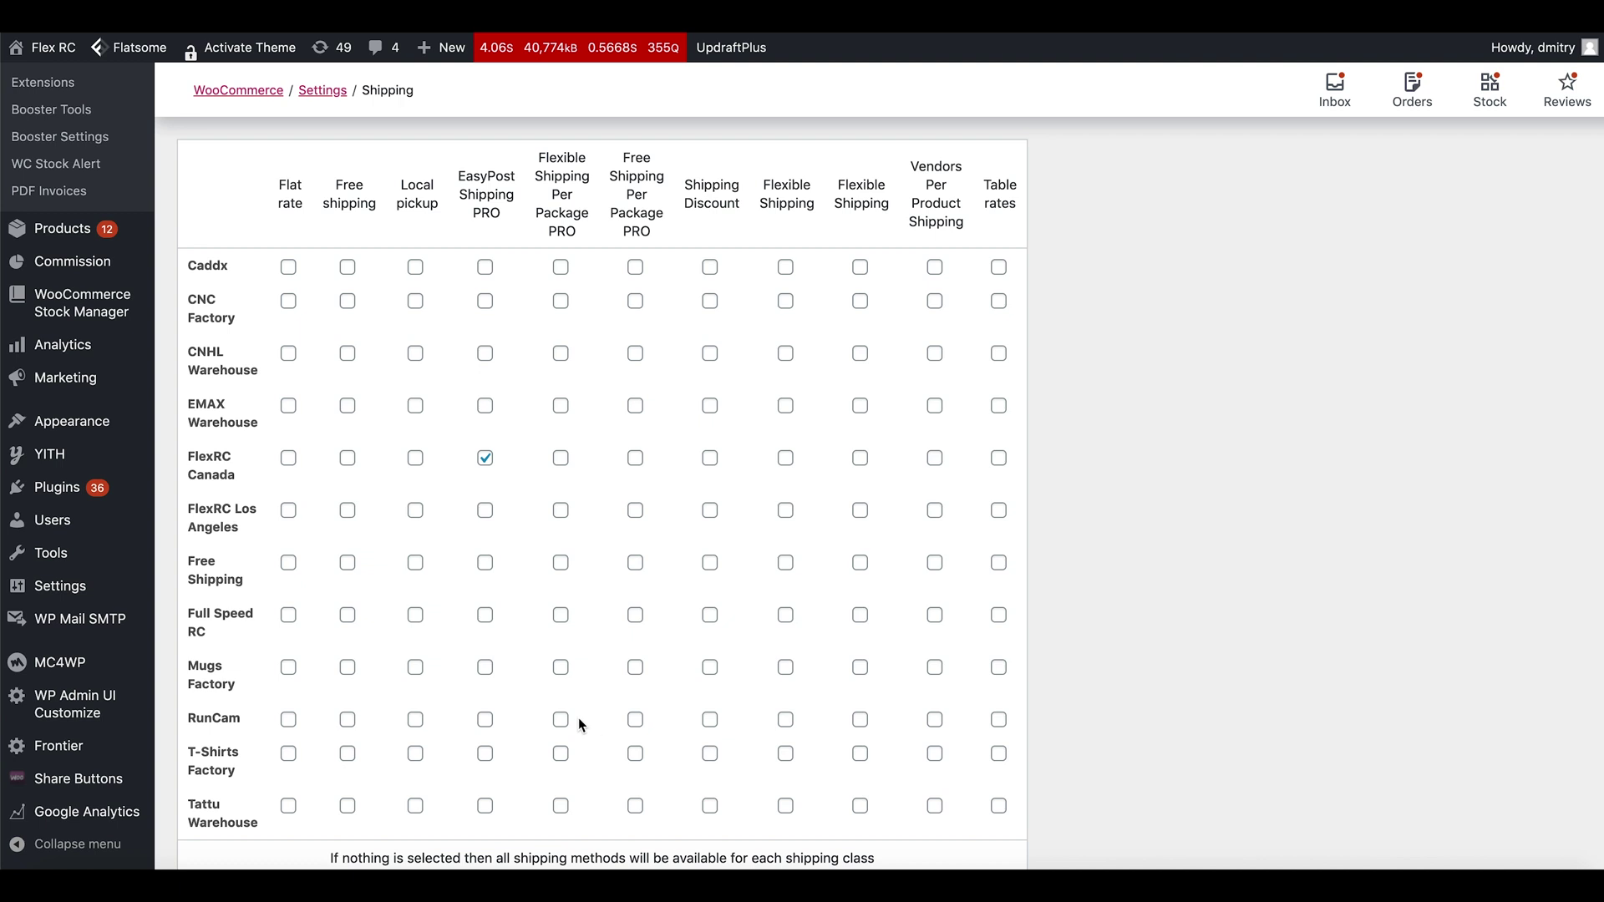
{"action": "left_click", "coordinate": [786, 720]}
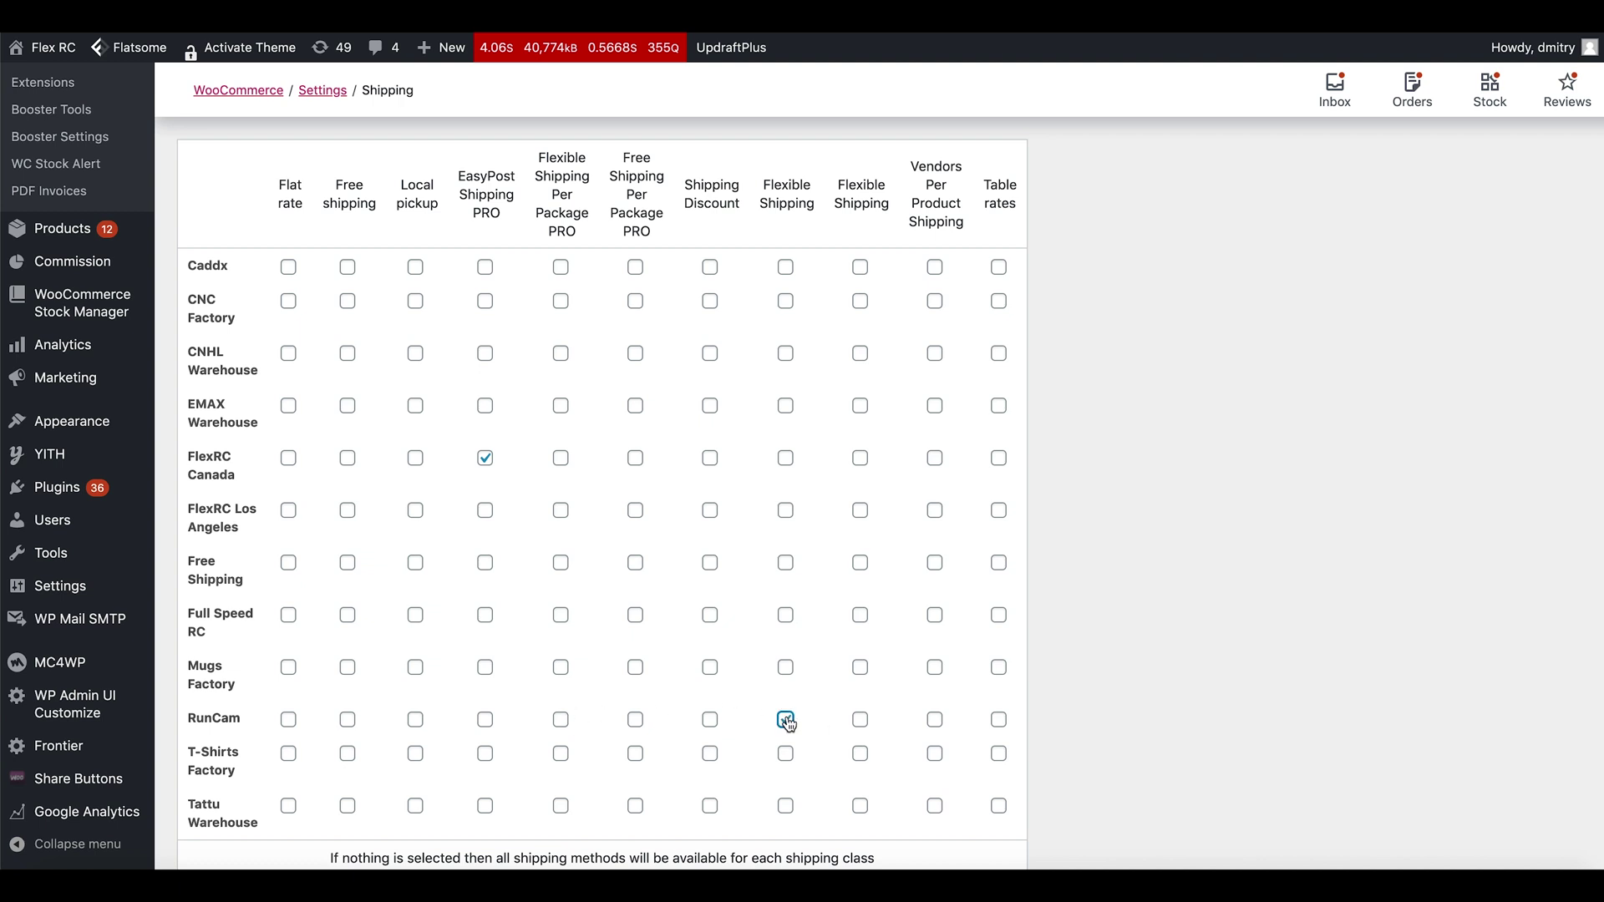
{"action": "left_click", "coordinate": [860, 721]}
{"action": "left_click", "coordinate": [635, 719]}
{"action": "scroll", "coordinate": [584, 718], "scroll_direction": "down", "scroll_amount": 2}
{"action": "left_click", "coordinate": [227, 773]}
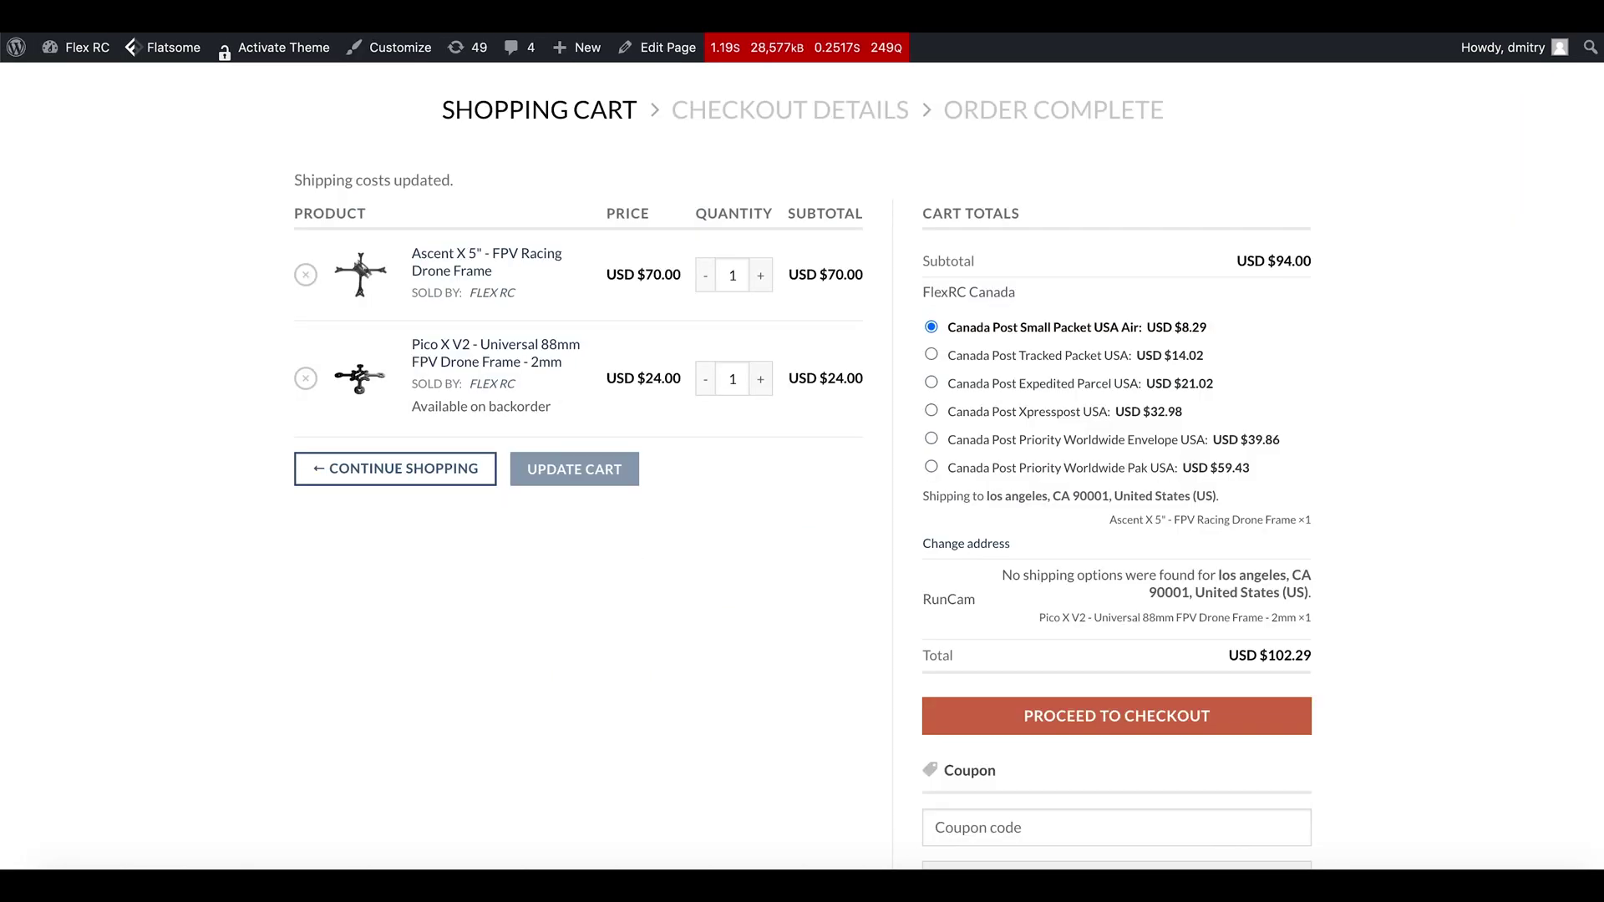
{"action": "key", "text": "super+r"}
{"action": "left_click", "coordinate": [965, 158]}
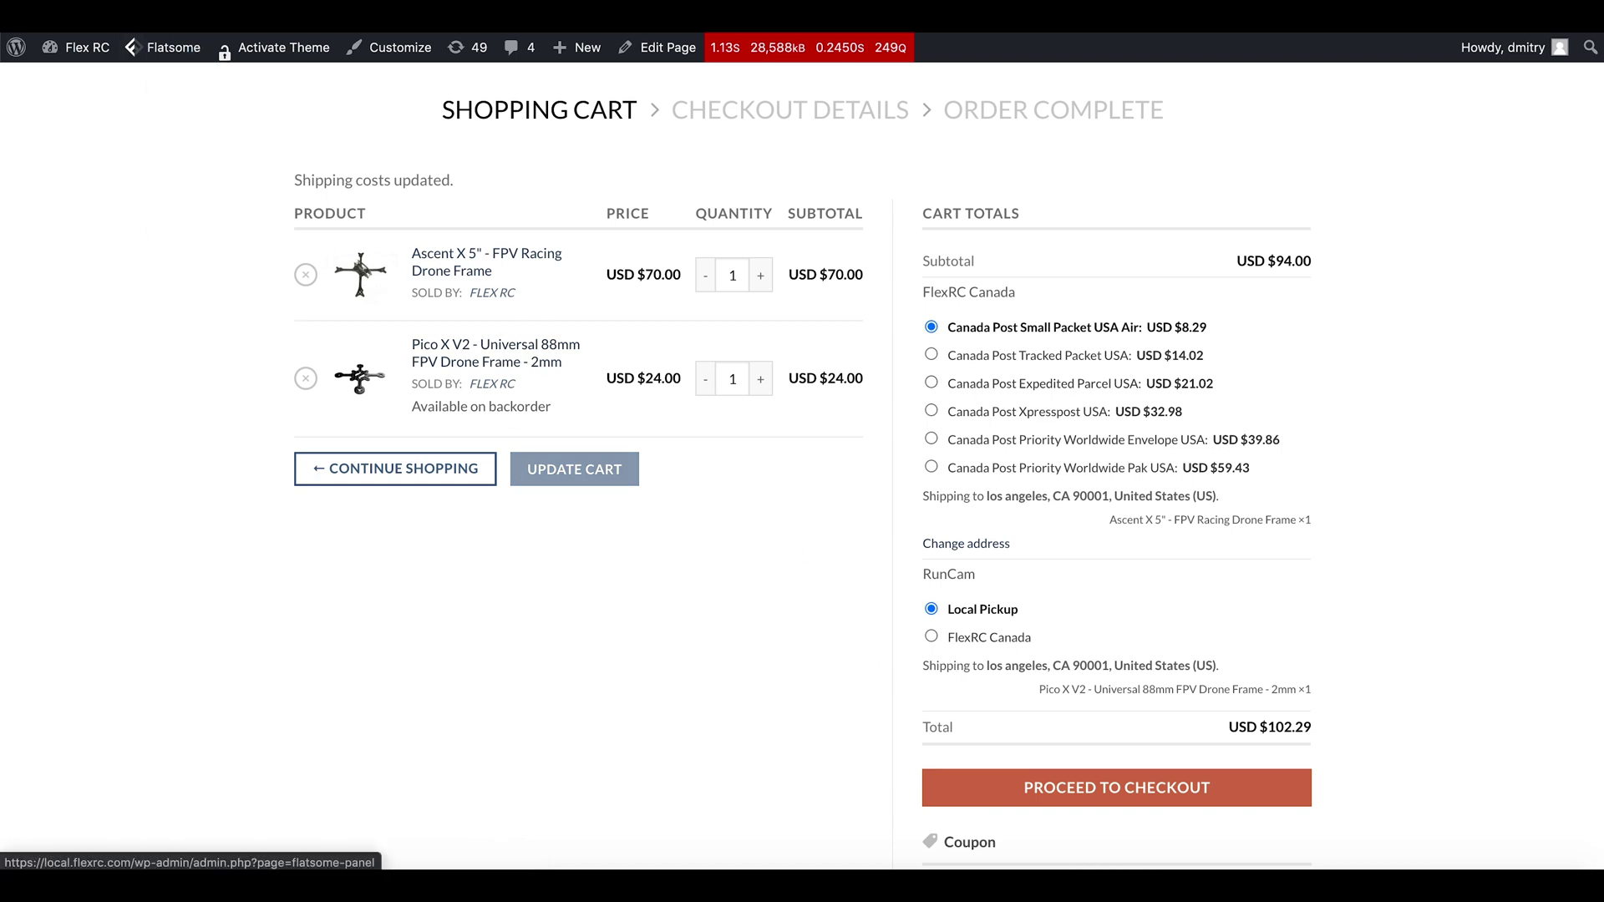
Enable the Debug option in the Shipping Packages settings and save the changes
{"action": "key", "text": "ctrl+Tab"}
{"action": "scroll", "coordinate": [969, 608], "scroll_direction": "down", "scroll_amount": 8}
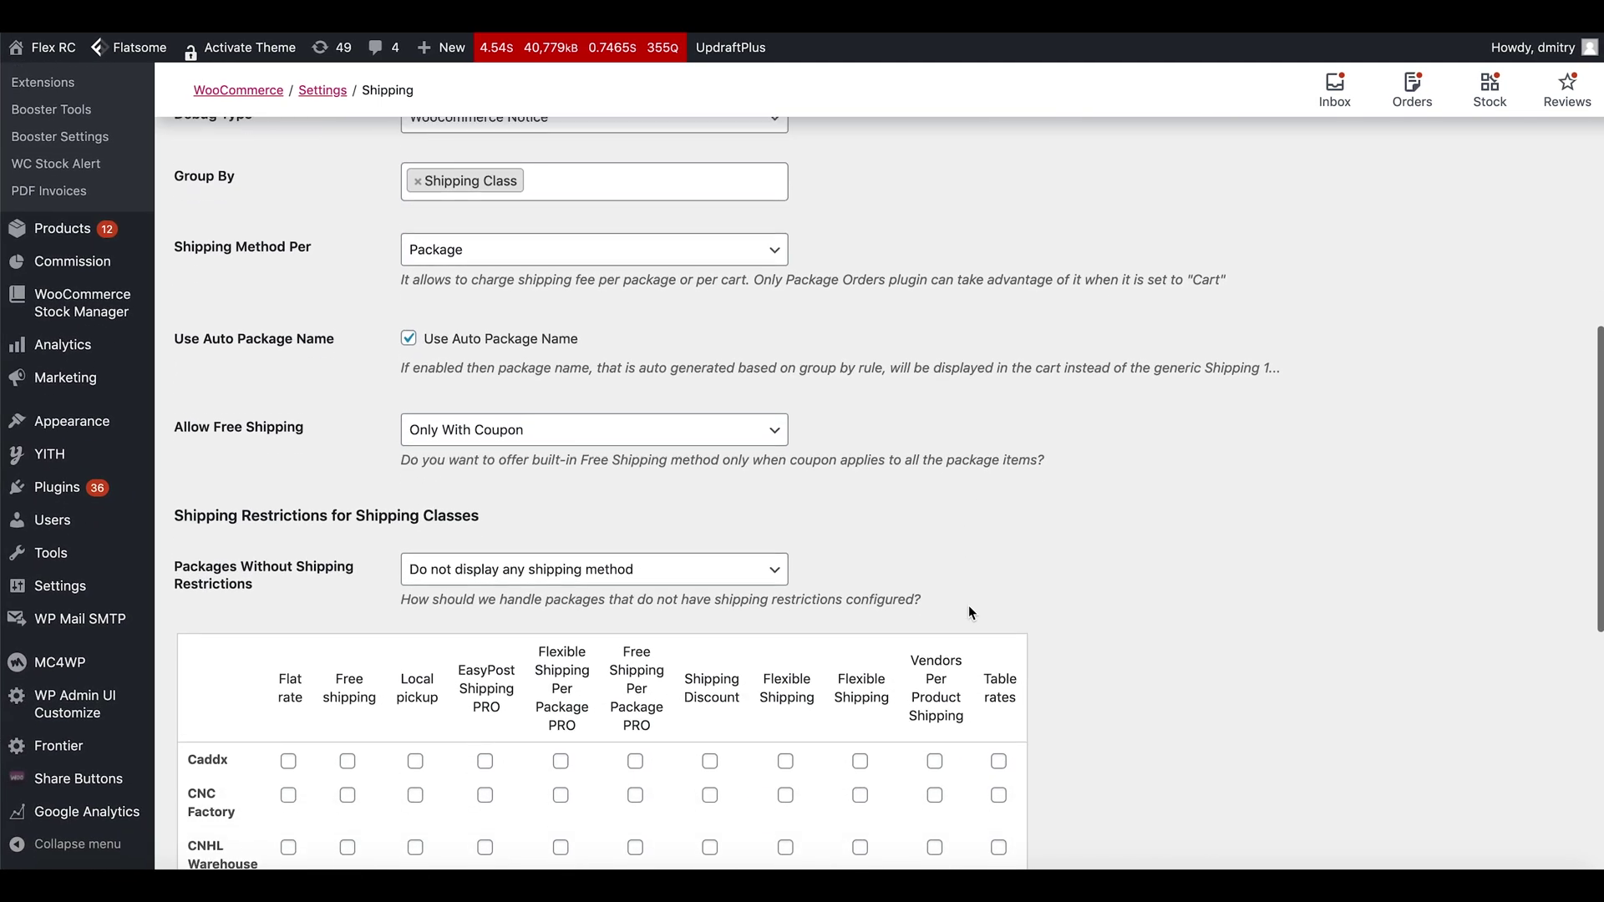
{"action": "scroll", "coordinate": [969, 612], "scroll_direction": "up", "scroll_amount": 3}
{"action": "scroll", "coordinate": [969, 612], "scroll_direction": "up", "scroll_amount": 2}
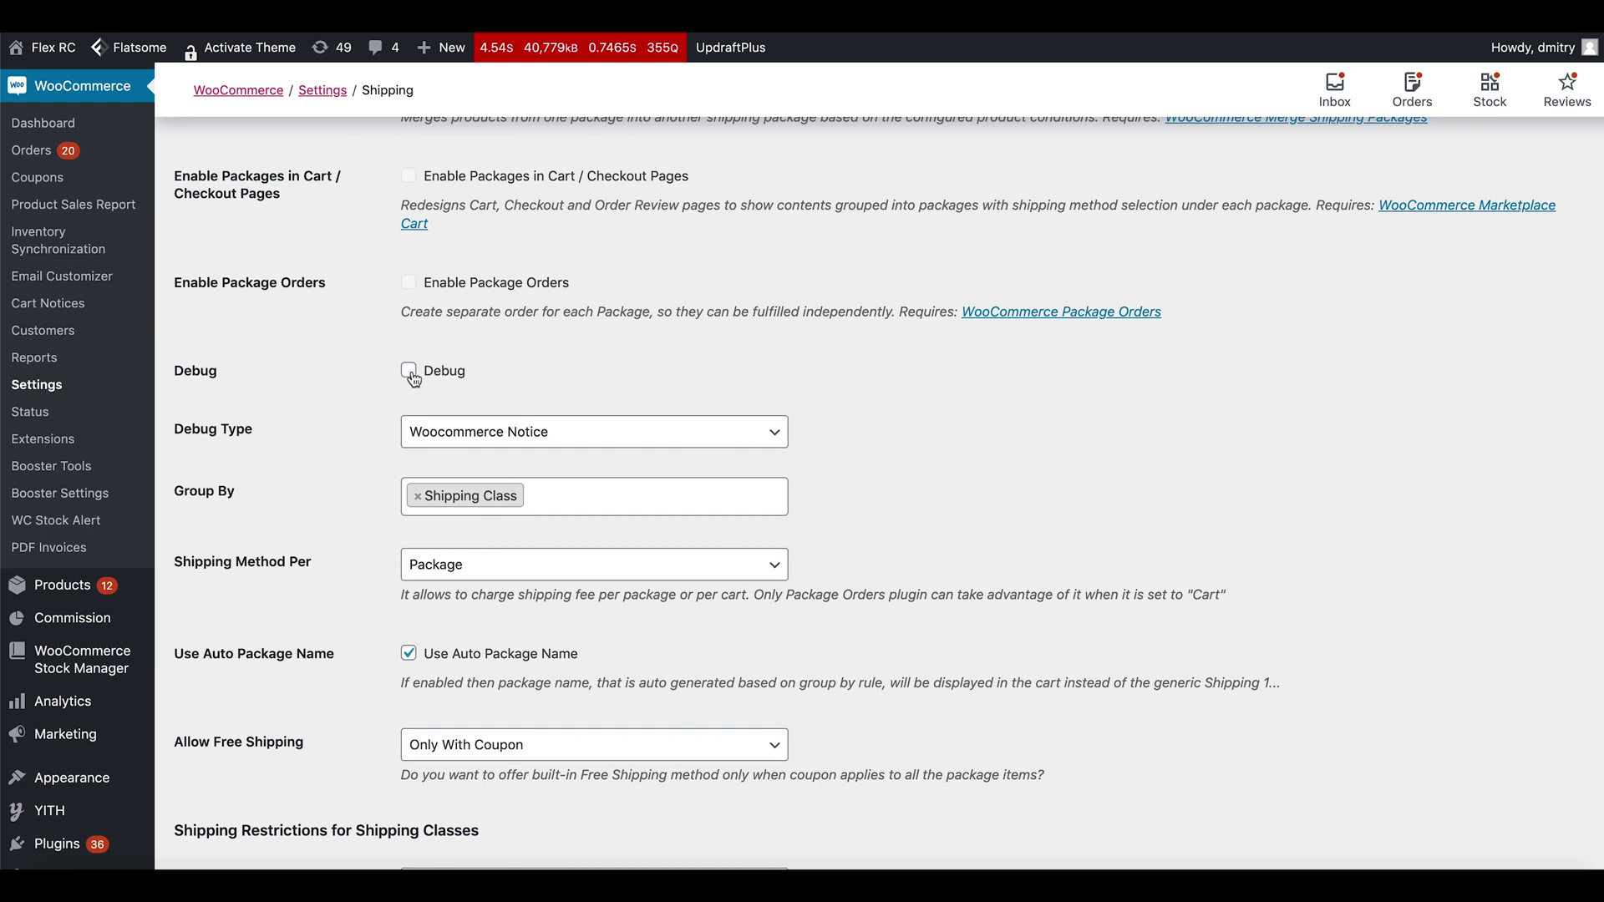
{"action": "left_click", "coordinate": [410, 371]}
{"action": "scroll", "coordinate": [328, 566], "scroll_direction": "down", "scroll_amount": 10}
{"action": "left_click", "coordinate": [238, 775]}
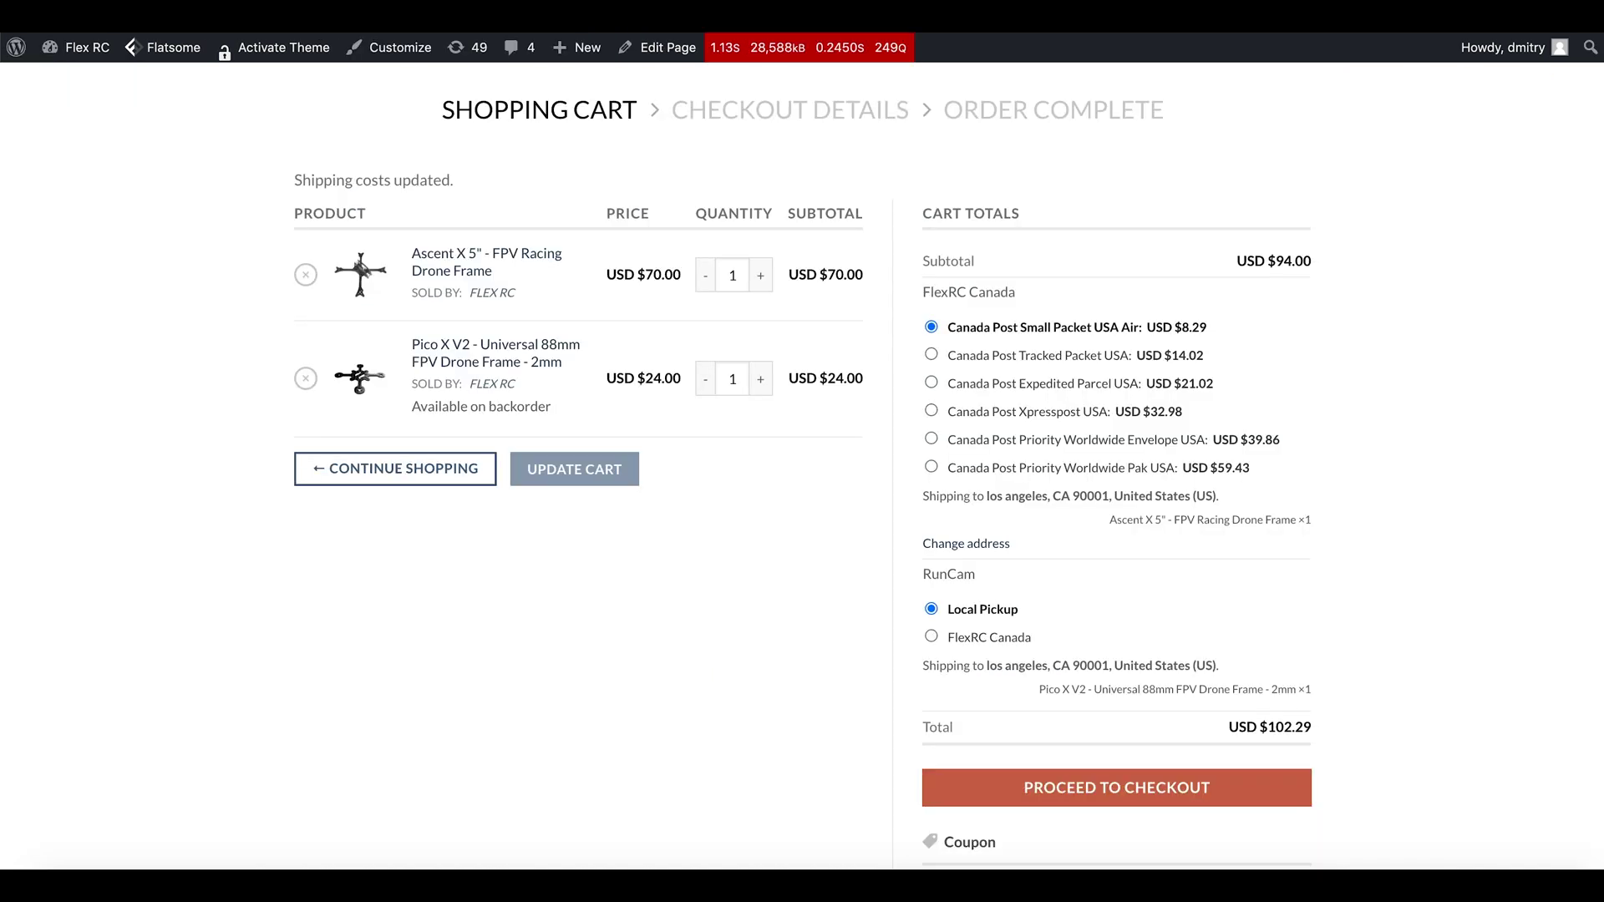
Reload the shopping cart page and examine the debug notices about how the packages and their shipping restrictions are built
{"action": "key", "text": "super+r"}
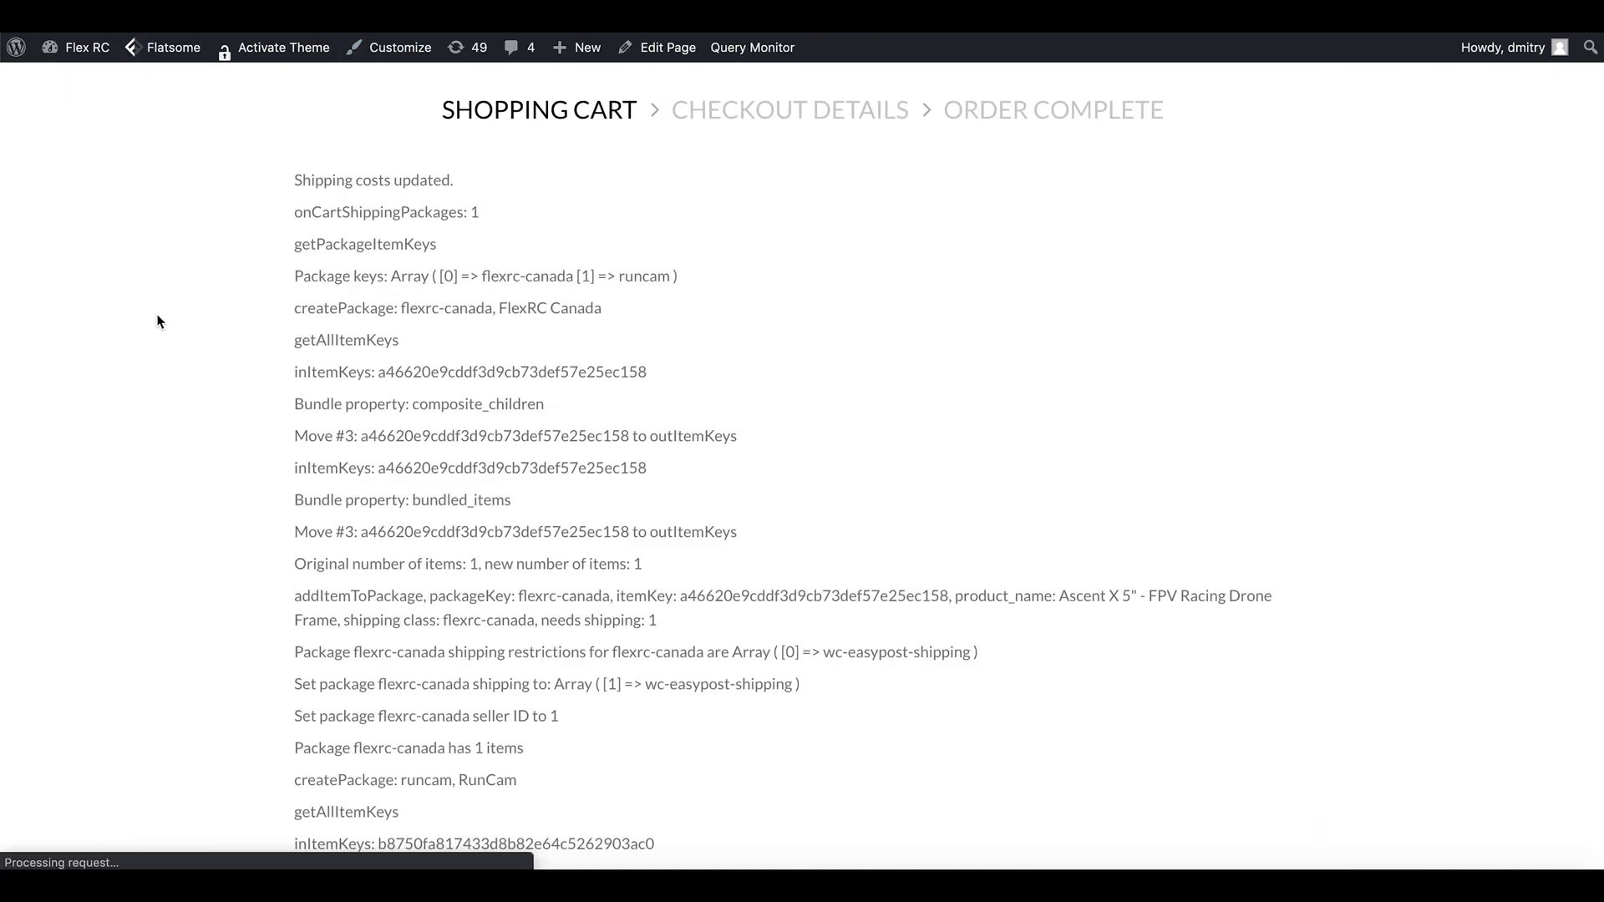
{"action": "scroll", "coordinate": [336, 411], "scroll_direction": "down", "scroll_amount": 10}
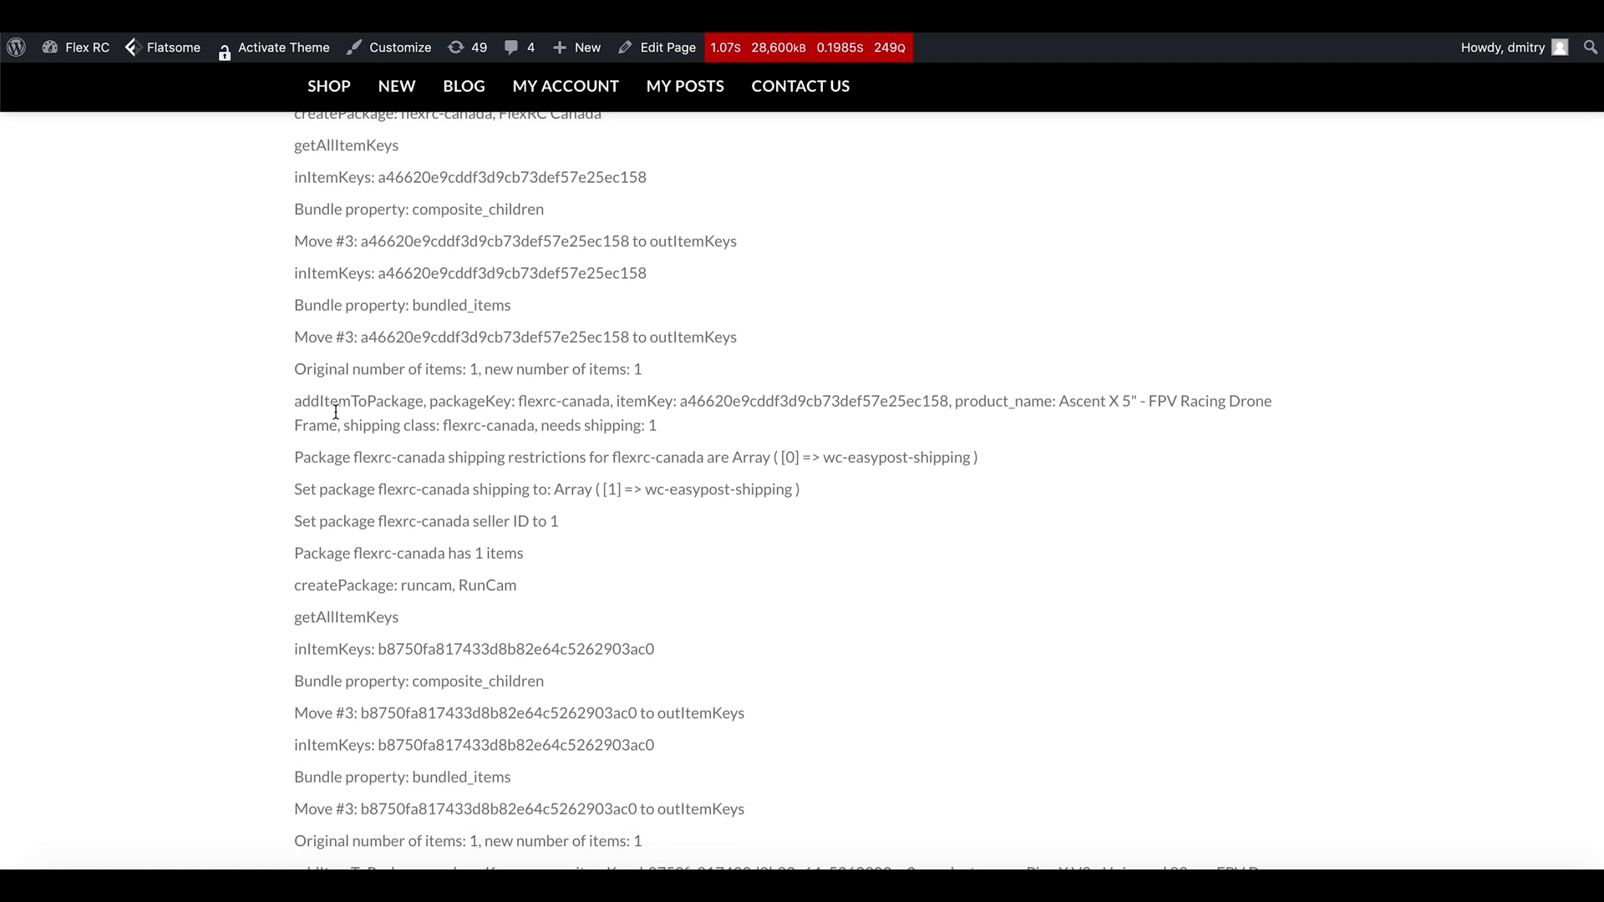
{"action": "scroll", "coordinate": [336, 411], "scroll_direction": "down", "scroll_amount": 10}
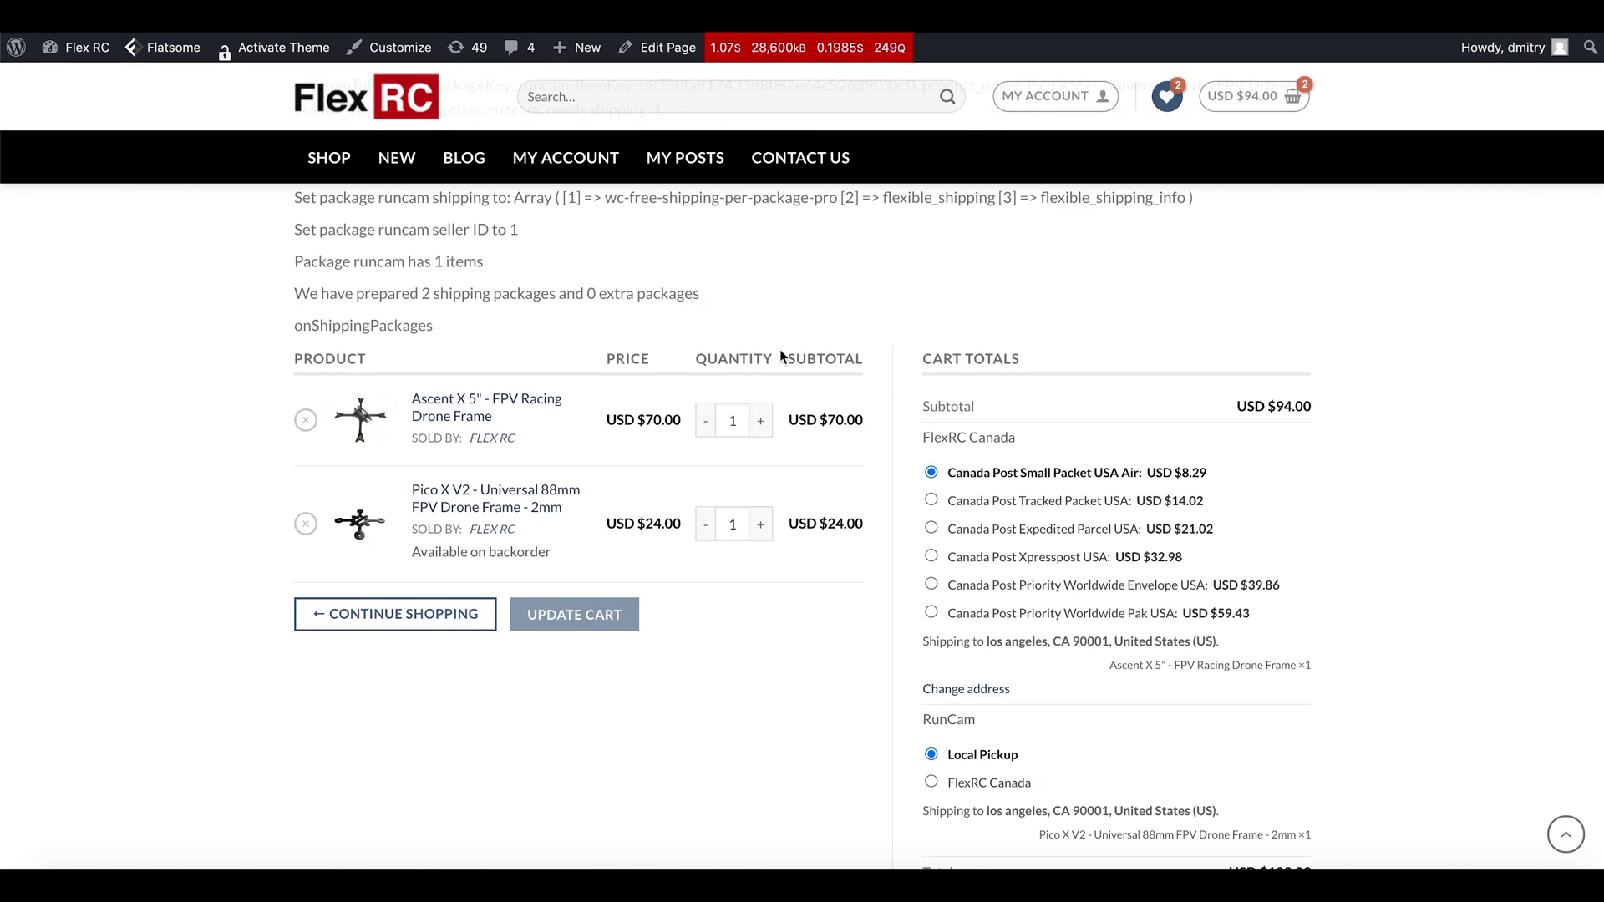
{"action": "scroll", "coordinate": [762, 378], "scroll_direction": "down", "scroll_amount": 2}
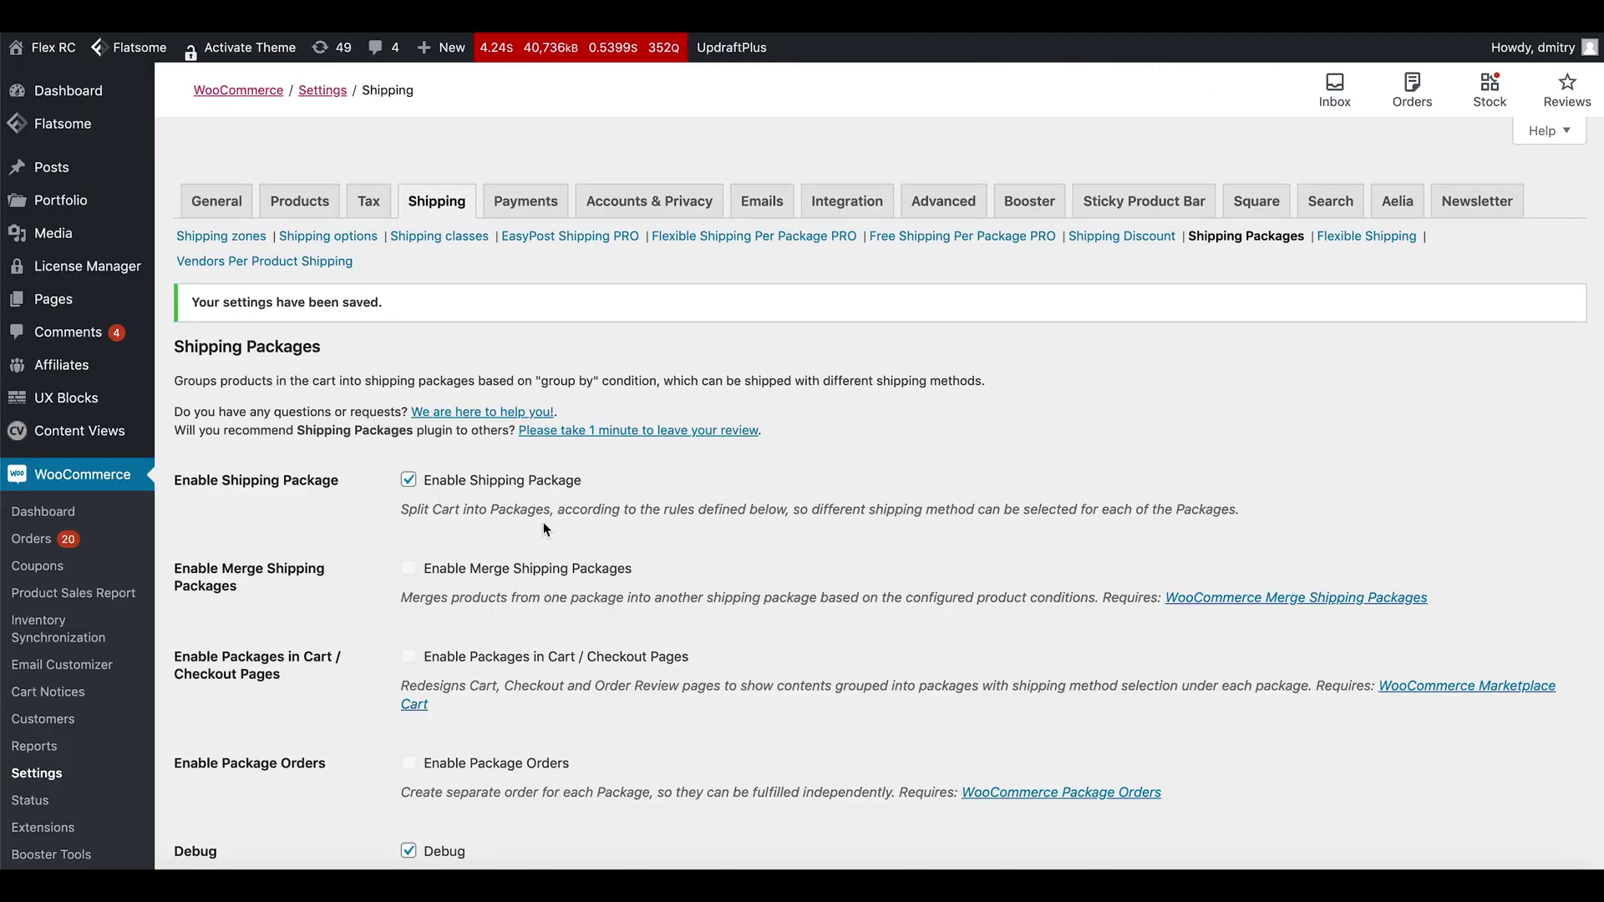
Disable the Debug option in the Shipping Packages settings and save the changes
{"action": "scroll", "coordinate": [391, 613], "scroll_direction": "down", "scroll_amount": 4}
{"action": "left_click", "coordinate": [410, 673]}
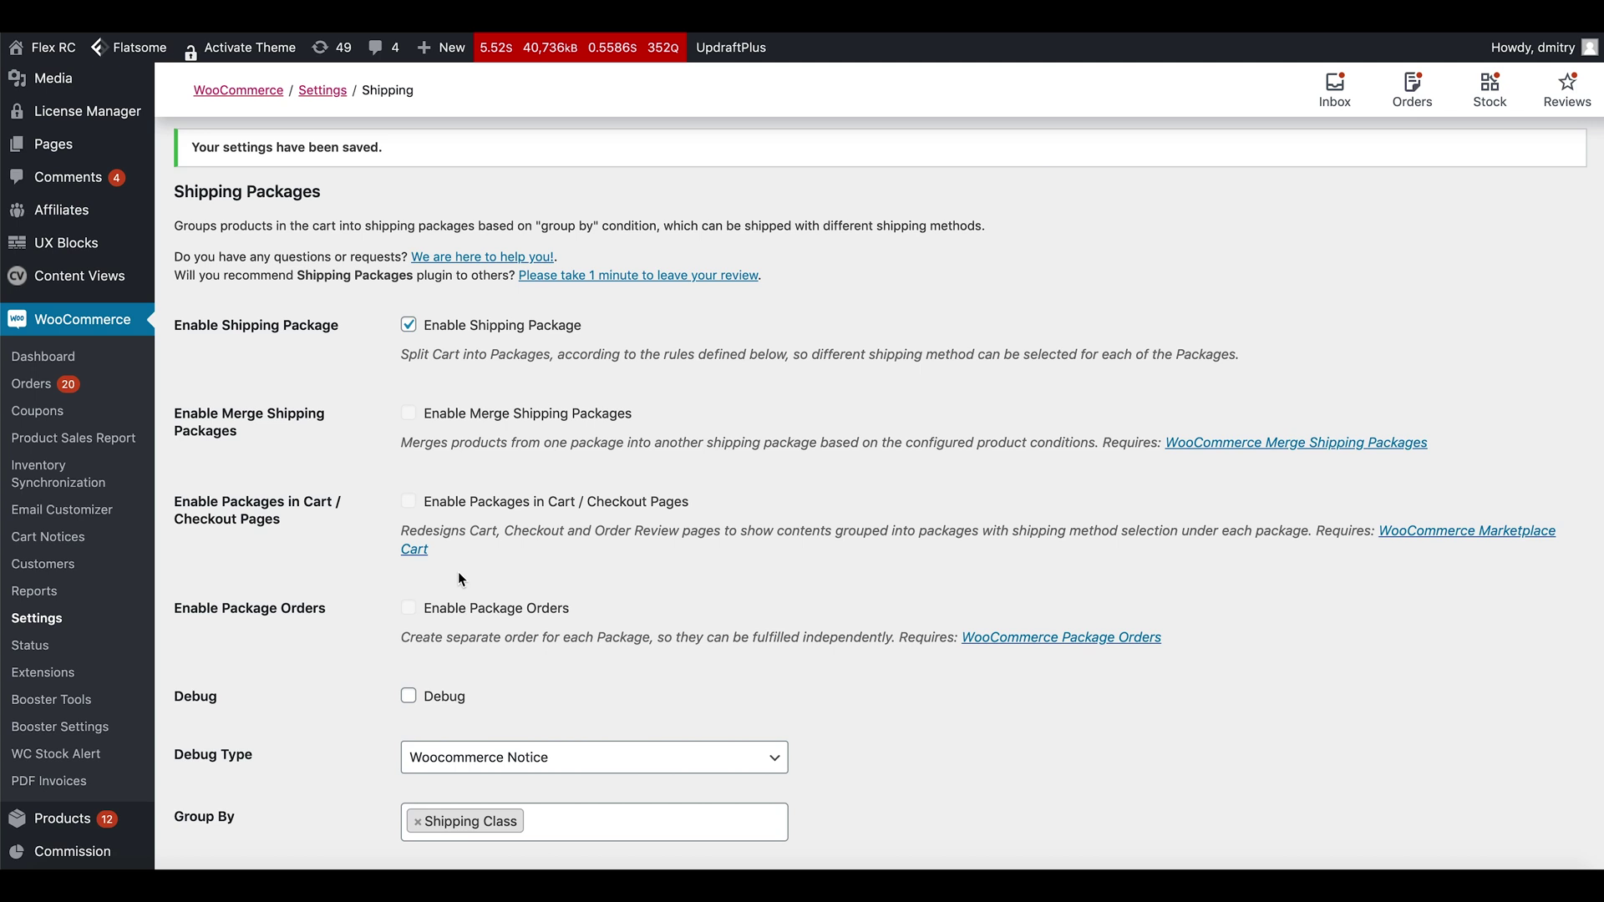
Find the Marketplace Cart plugin in the list of installed plugins and activate it
{"action": "scroll", "coordinate": [67, 658], "scroll_direction": "down", "scroll_amount": 8}
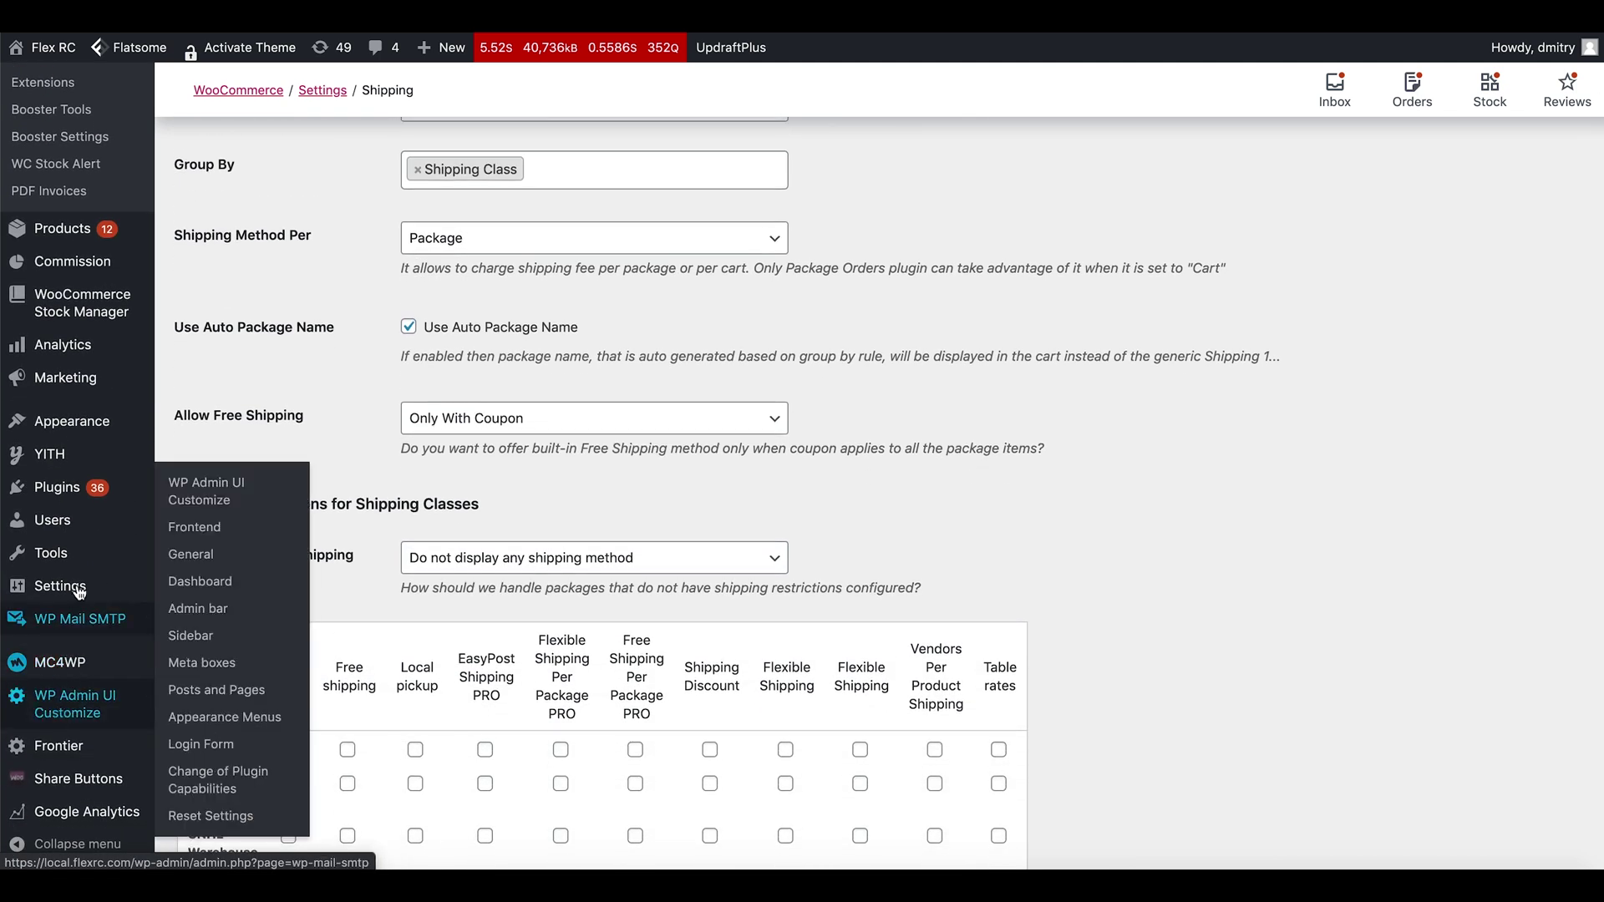
{"action": "mouse_move", "coordinate": [71, 489]}
{"action": "left_click", "coordinate": [189, 497]}
{"action": "key", "text": "ctrl+f"}
{"action": "type", "text": "marketplace car"}
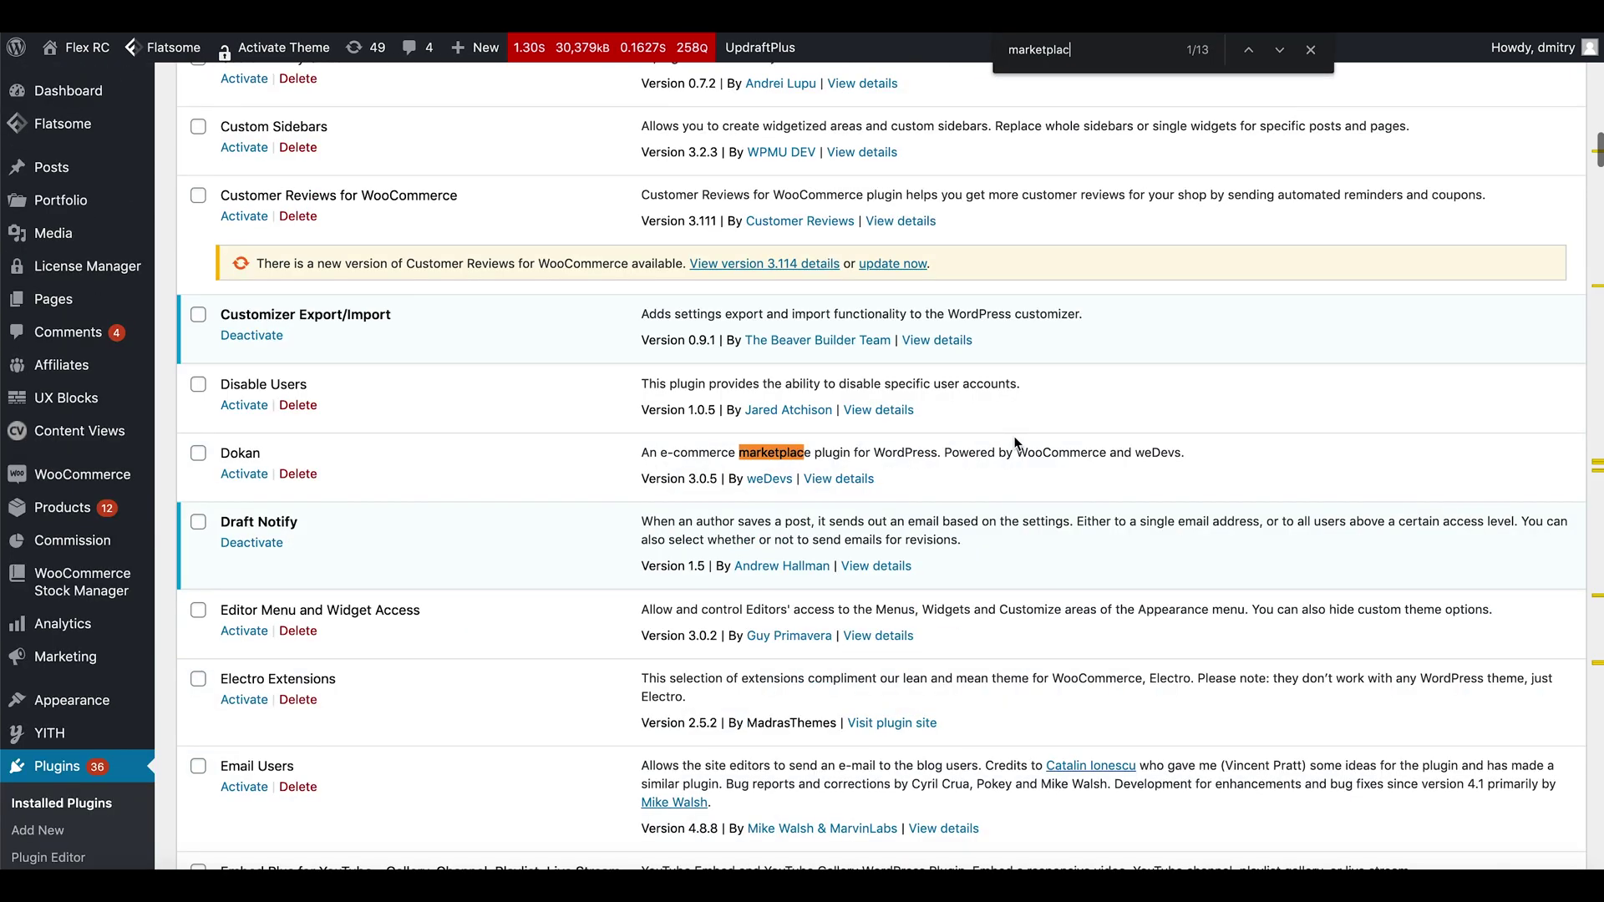
{"action": "left_click", "coordinate": [244, 435]}
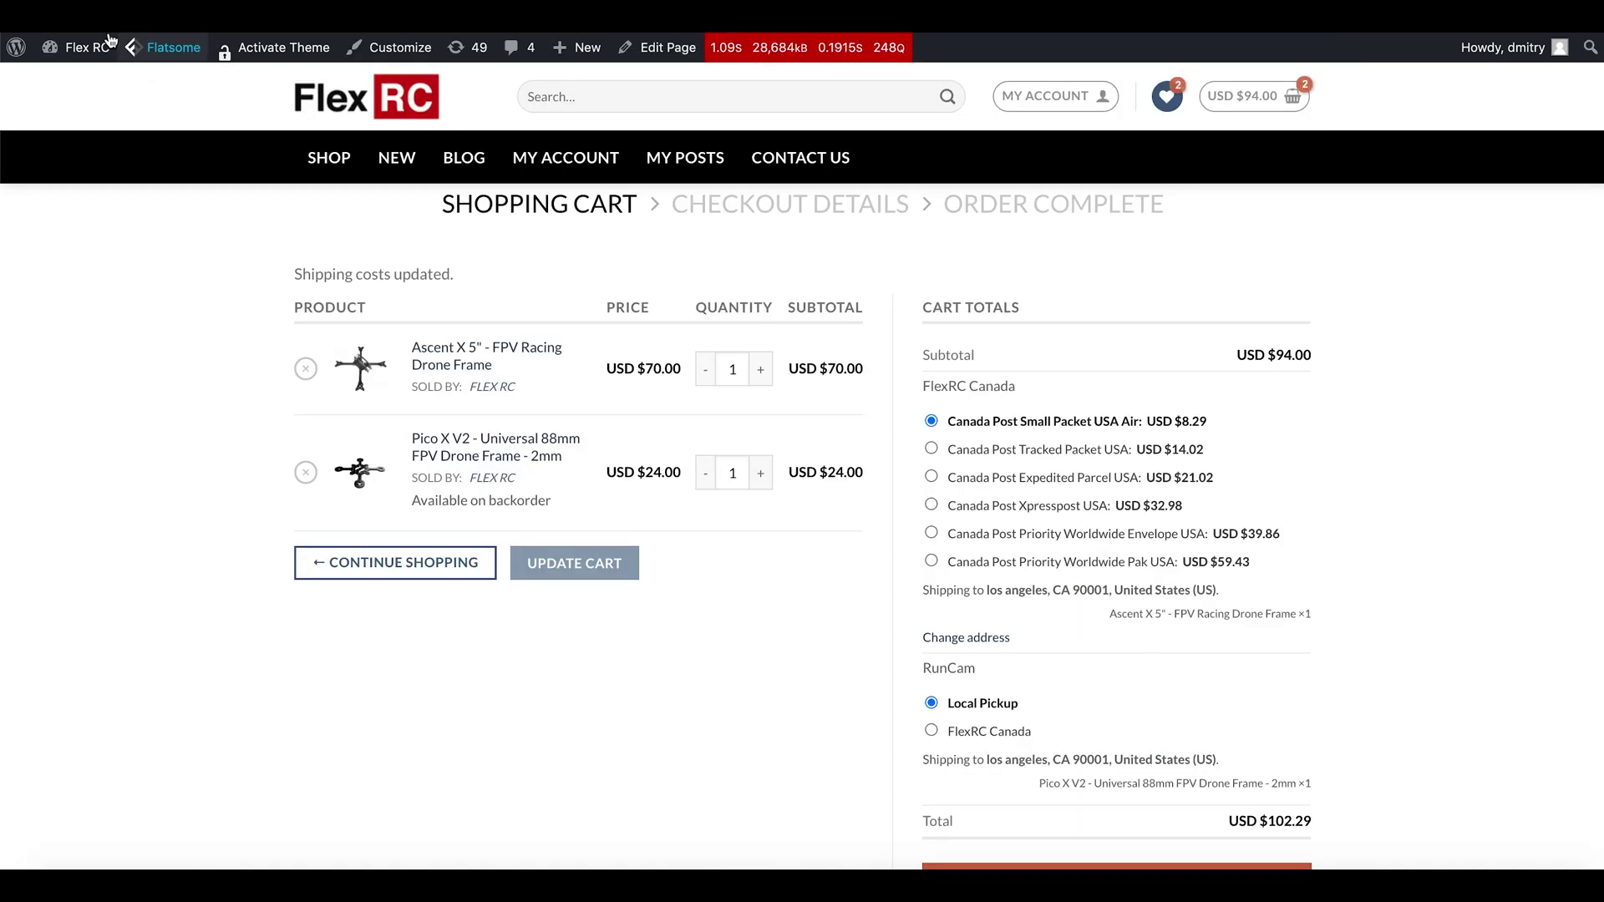
Reload the shopping cart page and examine the separate parcels with their items and delivery options, plus the order summary
{"action": "key", "text": "super+r"}
{"action": "key", "text": "Return"}
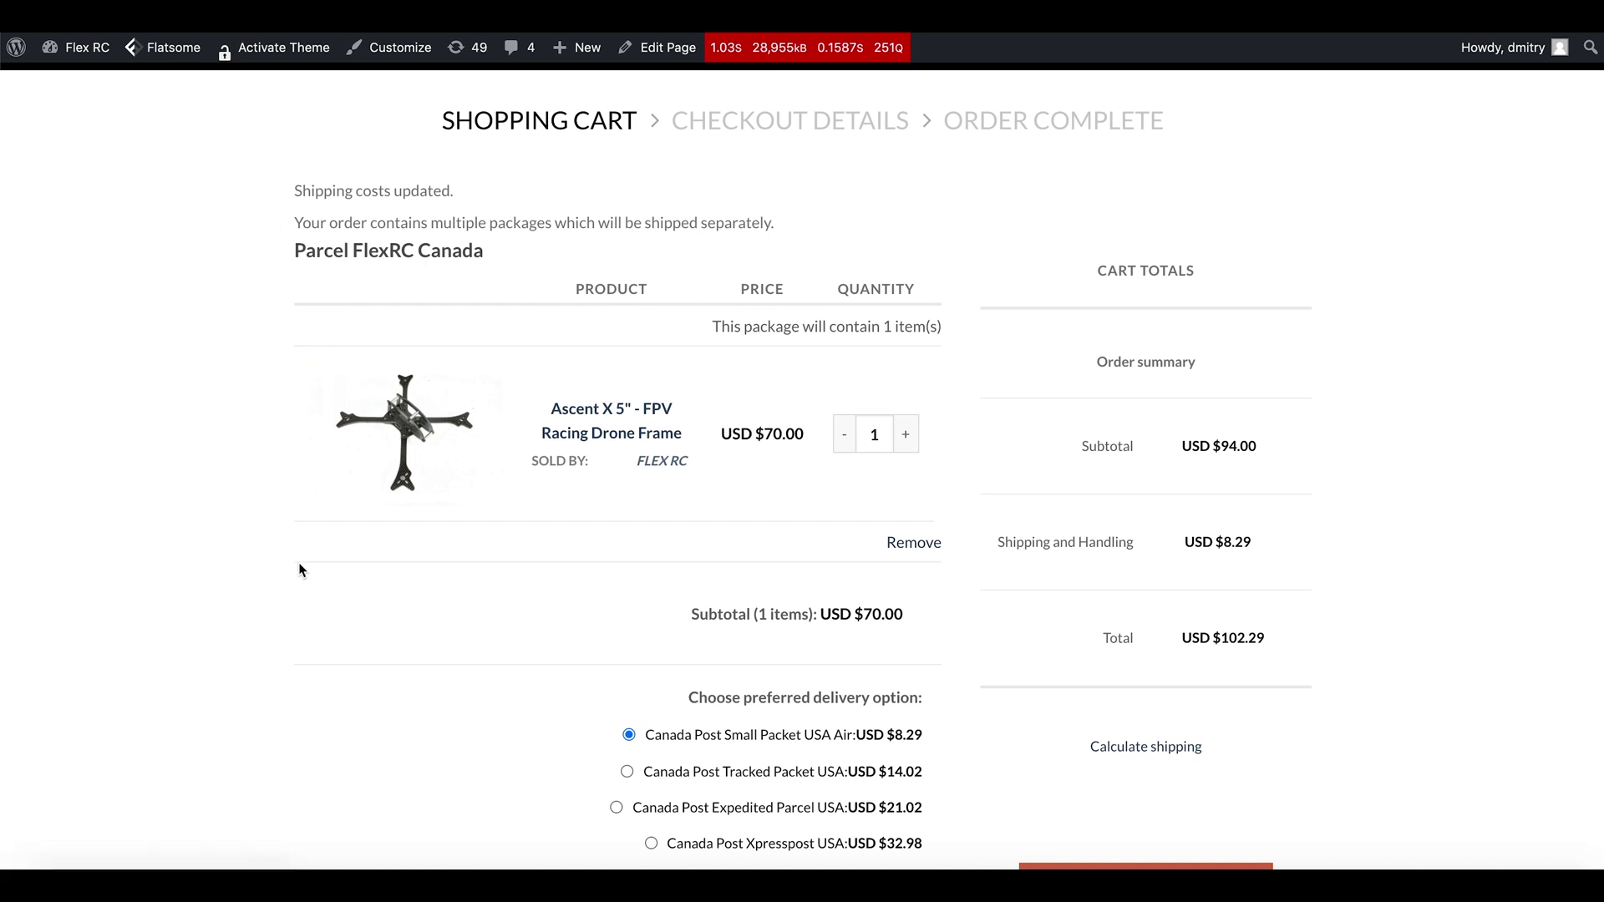
{"action": "scroll", "coordinate": [333, 687], "scroll_direction": "down", "scroll_amount": 3}
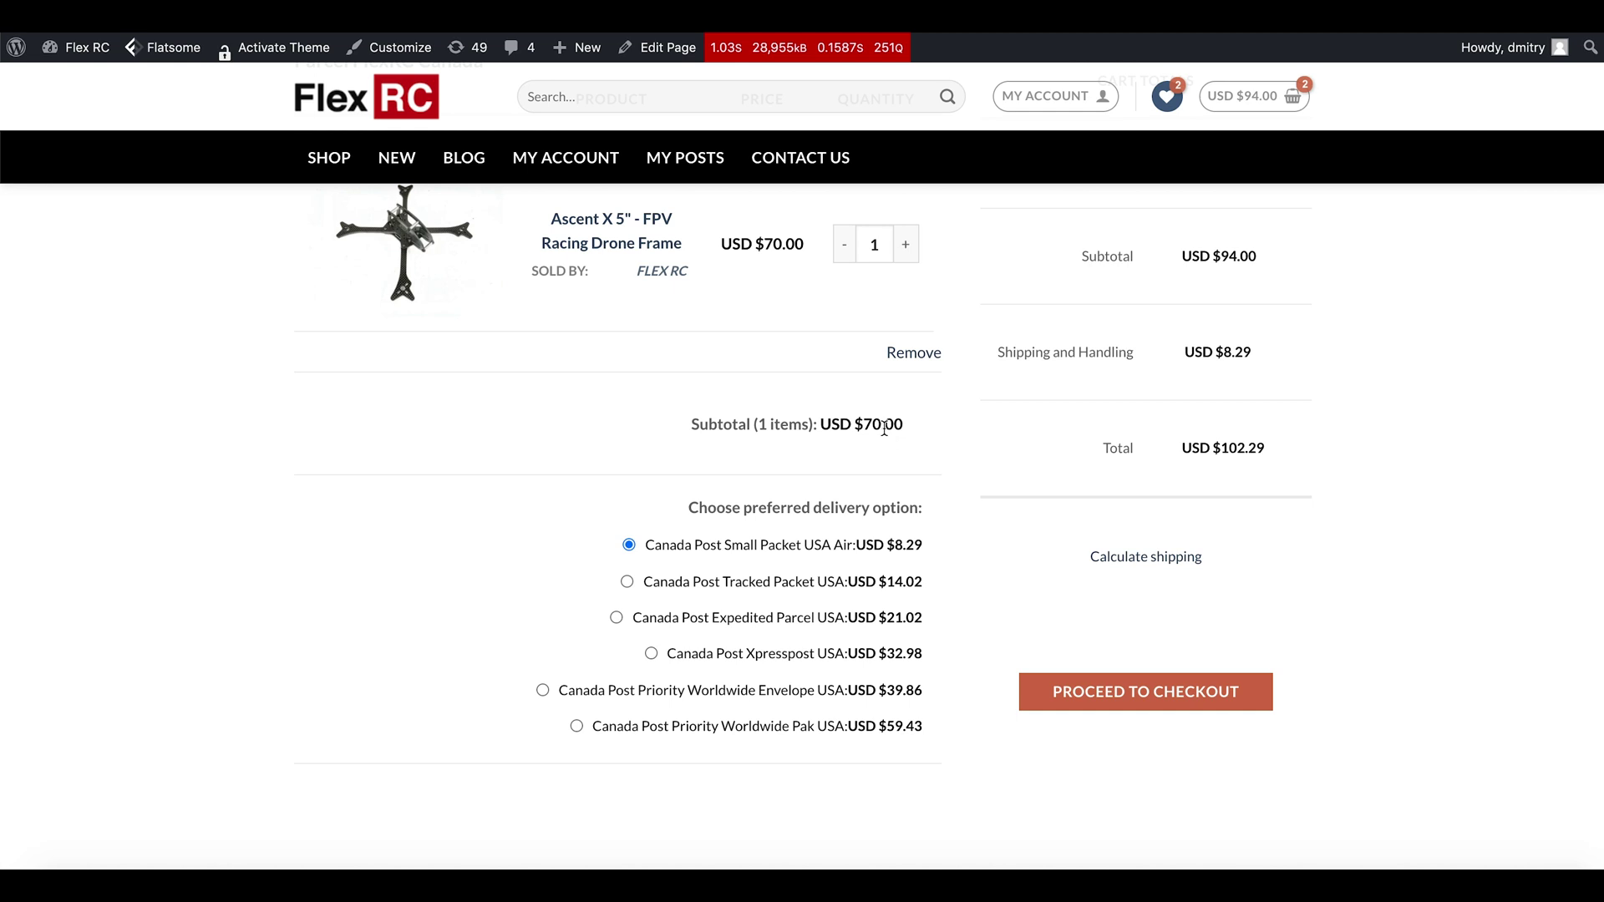
{"action": "scroll", "coordinate": [944, 643], "scroll_direction": "down", "scroll_amount": 5}
{"action": "scroll", "coordinate": [944, 643], "scroll_direction": "down", "scroll_amount": 4}
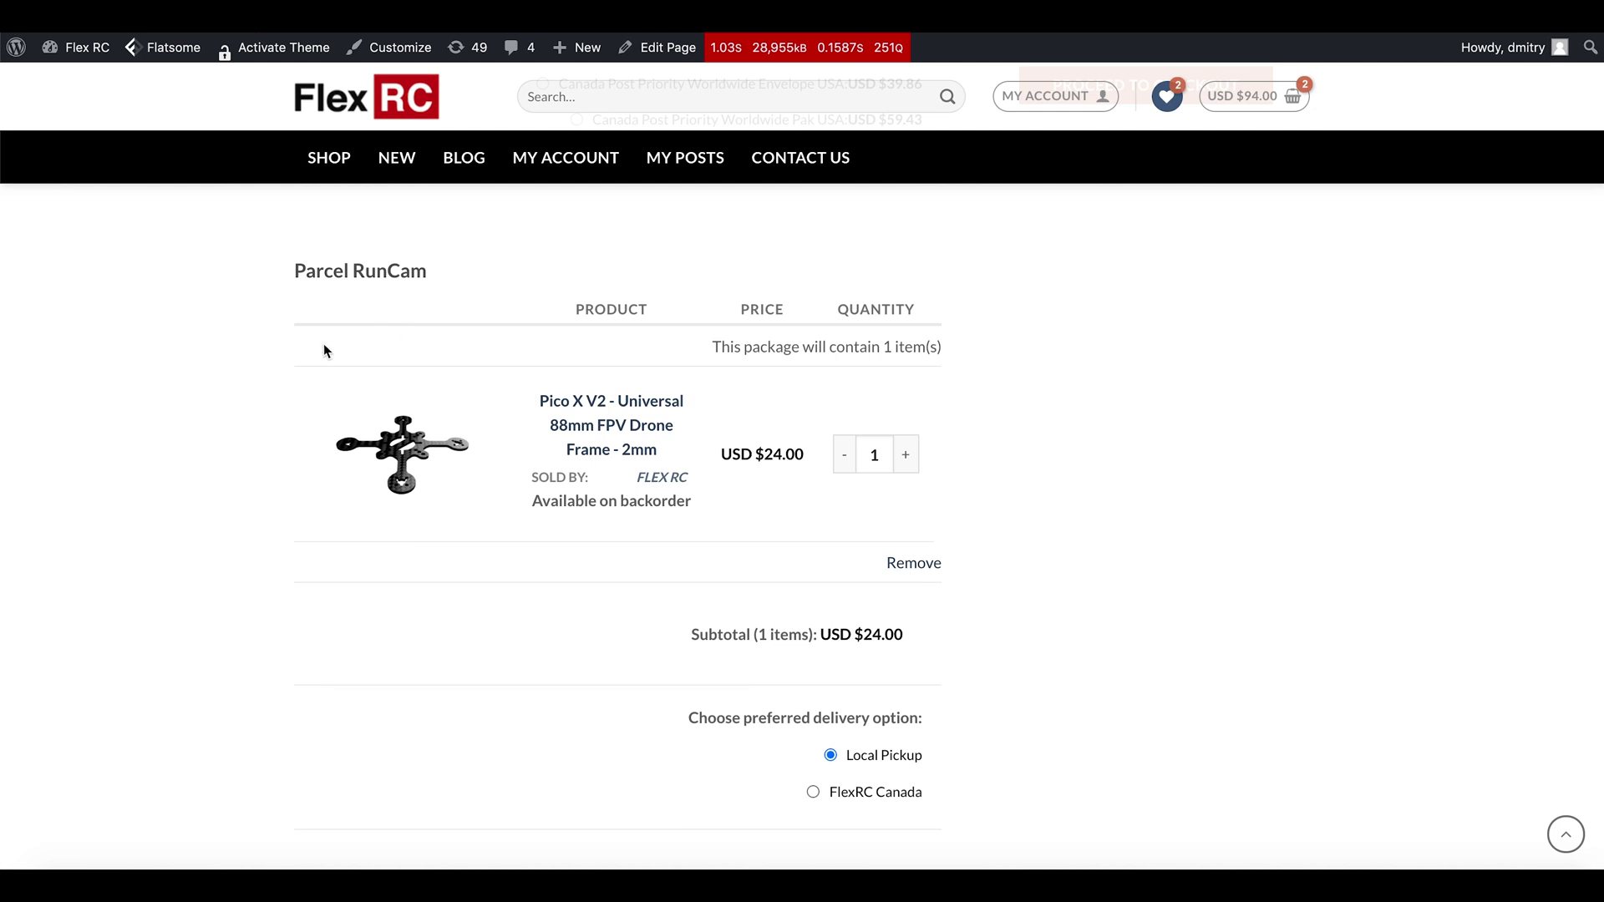
{"action": "scroll", "coordinate": [920, 634], "scroll_direction": "down", "scroll_amount": 2}
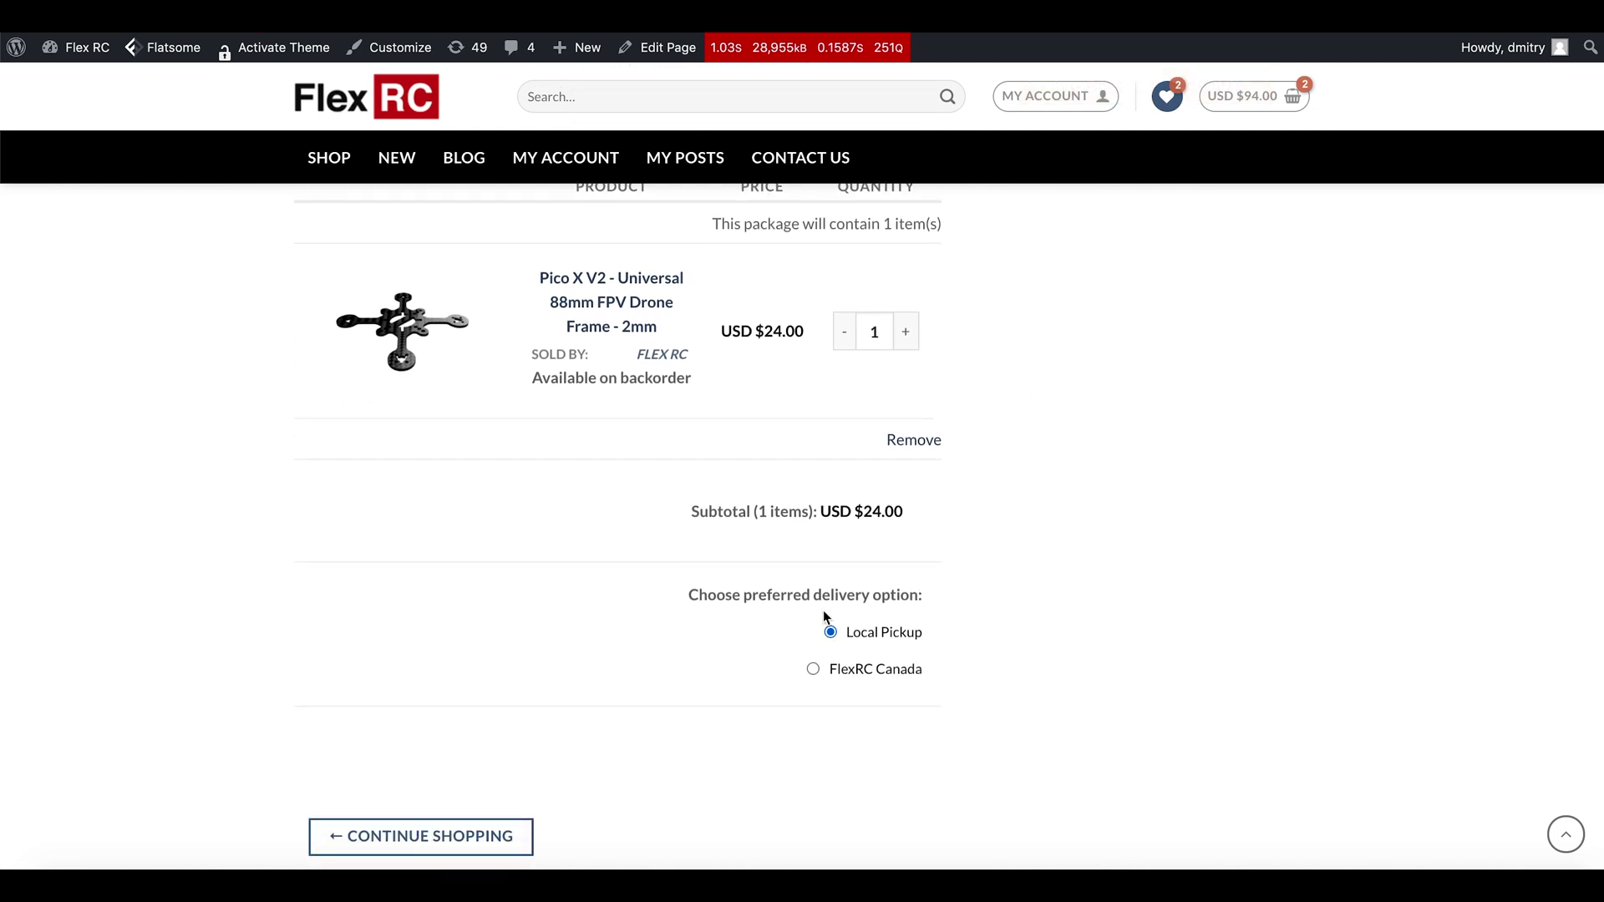
{"action": "scroll", "coordinate": [969, 639], "scroll_direction": "down", "scroll_amount": 4}
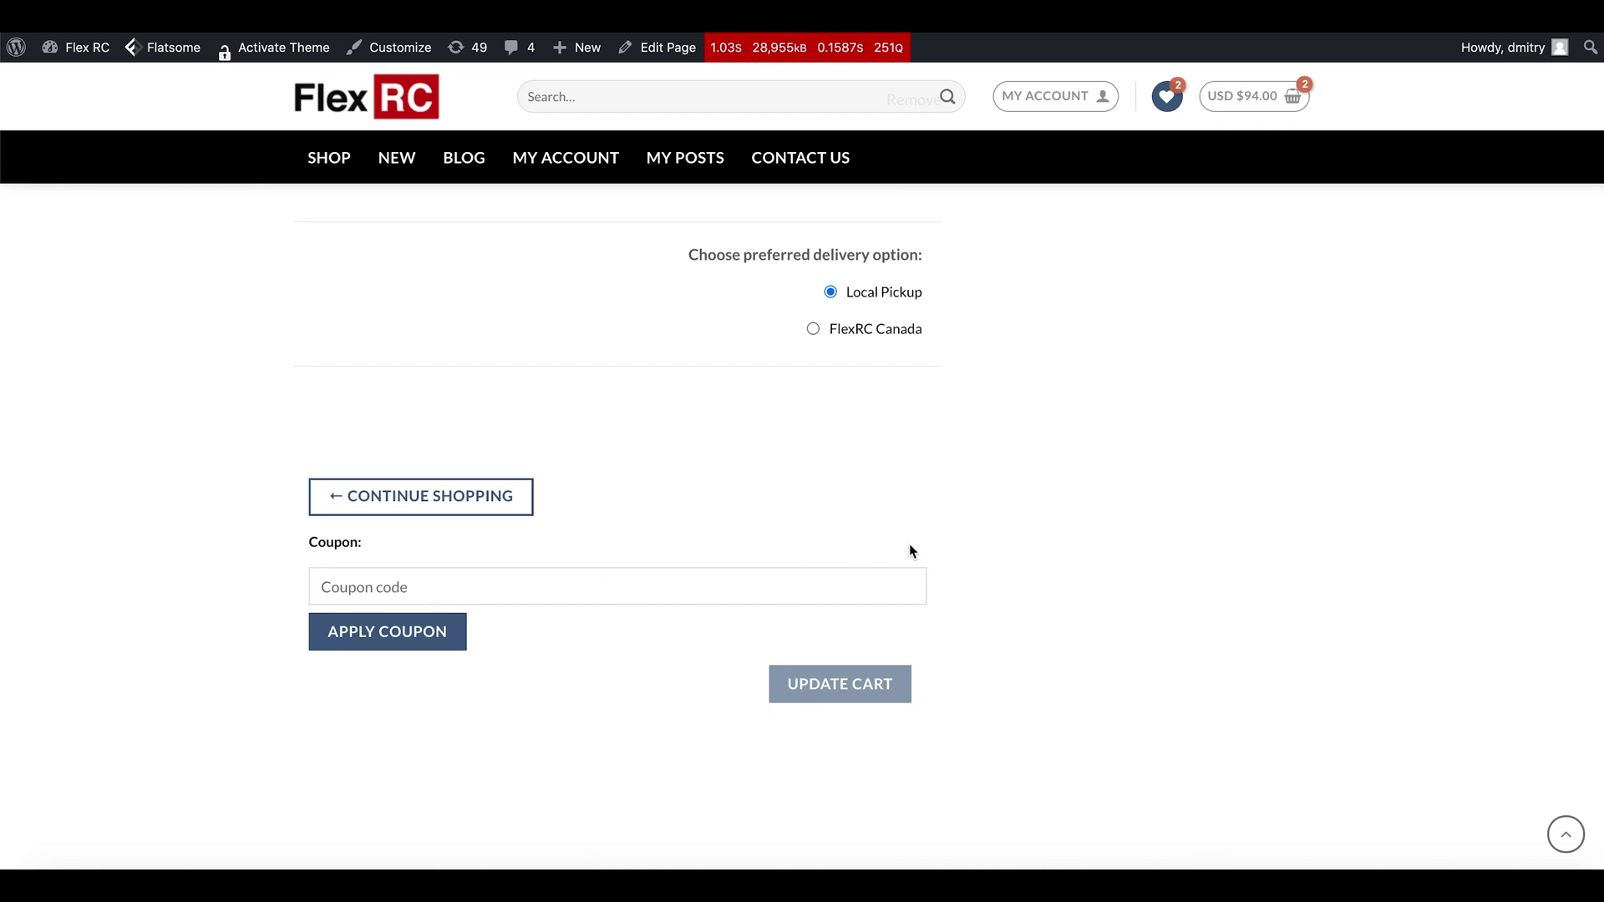
{"action": "scroll", "coordinate": [909, 547], "scroll_direction": "up", "scroll_amount": 10}
{"action": "scroll", "coordinate": [1165, 318], "scroll_direction": "down", "scroll_amount": 2}
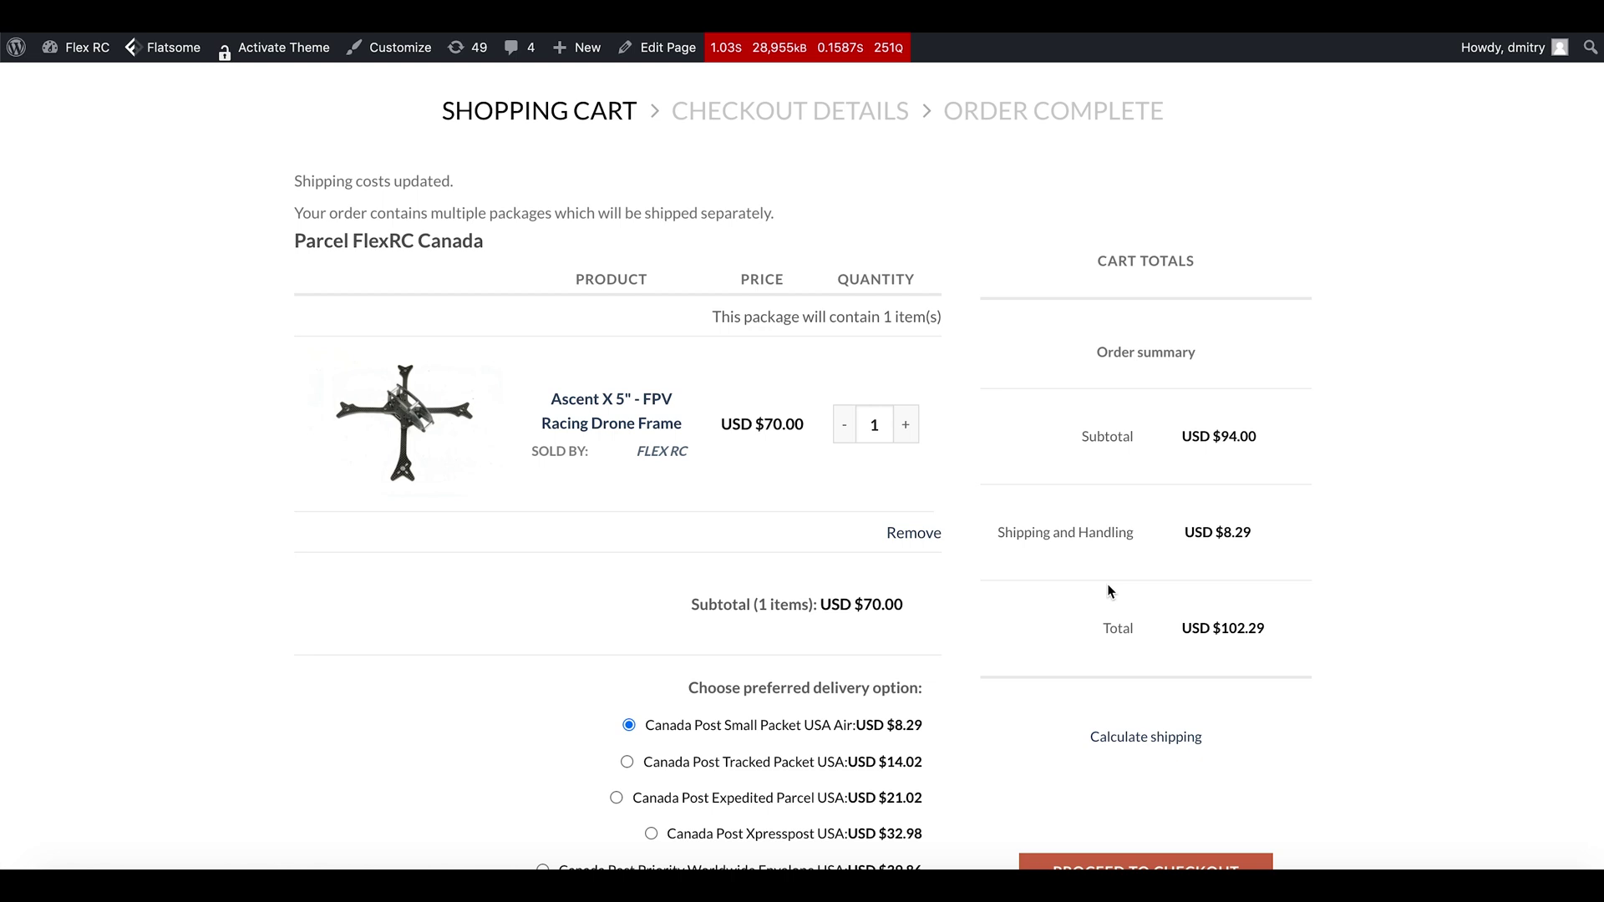
Proceed to checkout and examine the address details, the parcels with their delivery options, the order summary and the payment methods
{"action": "scroll", "coordinate": [1107, 584], "scroll_direction": "down", "scroll_amount": 2}
{"action": "left_click", "coordinate": [1150, 710]}
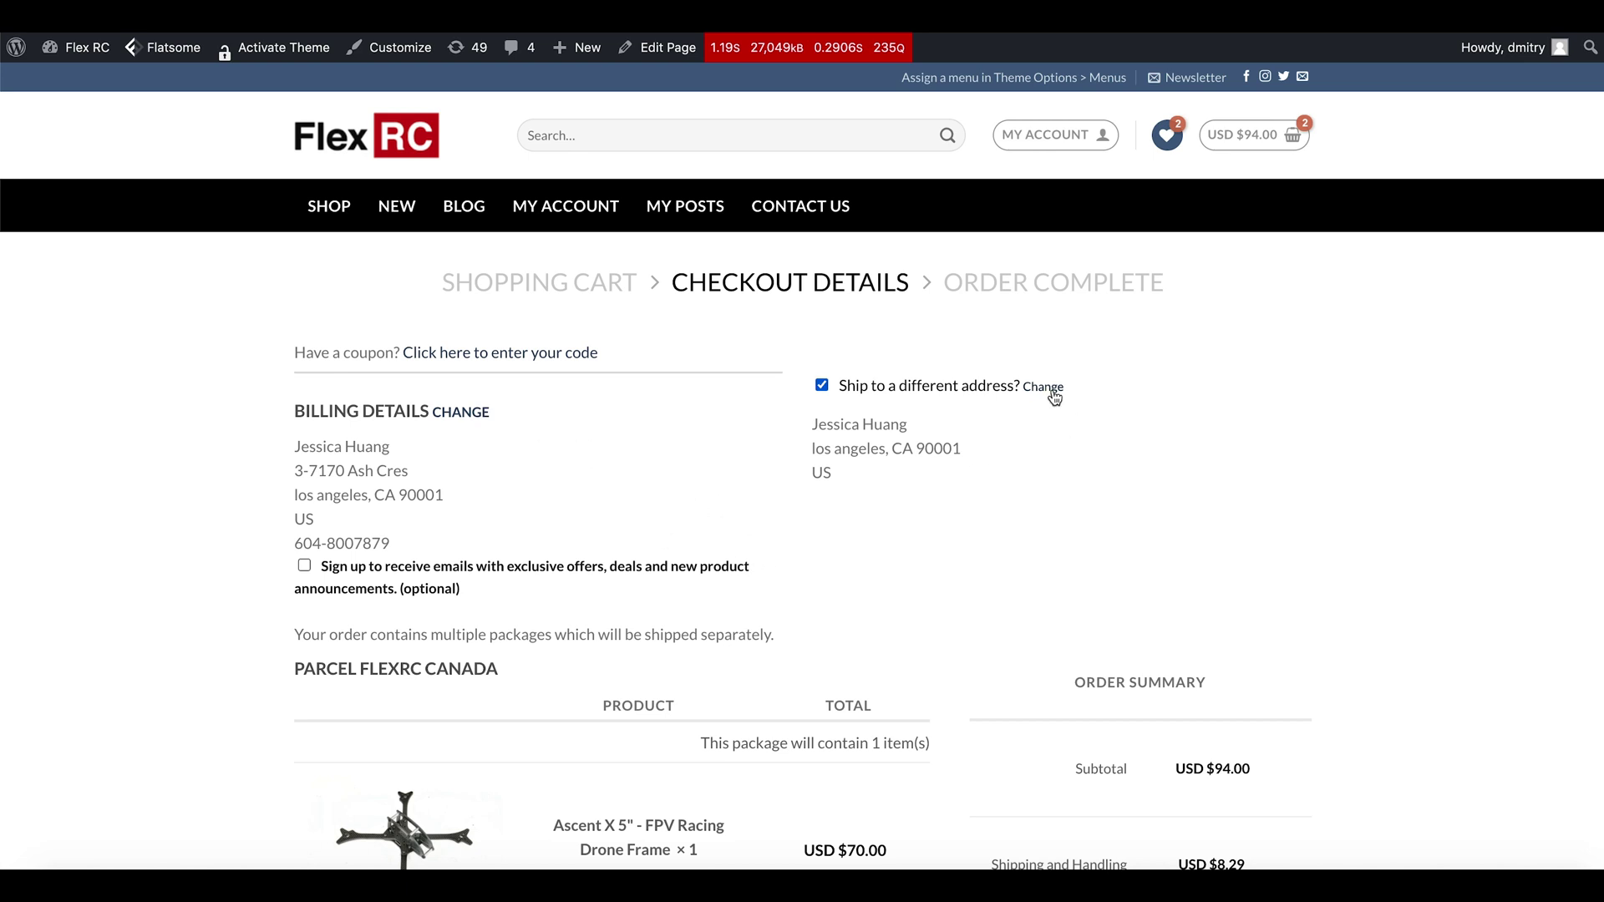
{"action": "scroll", "coordinate": [1285, 503], "scroll_direction": "down", "scroll_amount": 3}
{"action": "scroll", "coordinate": [1285, 503], "scroll_direction": "down", "scroll_amount": 2}
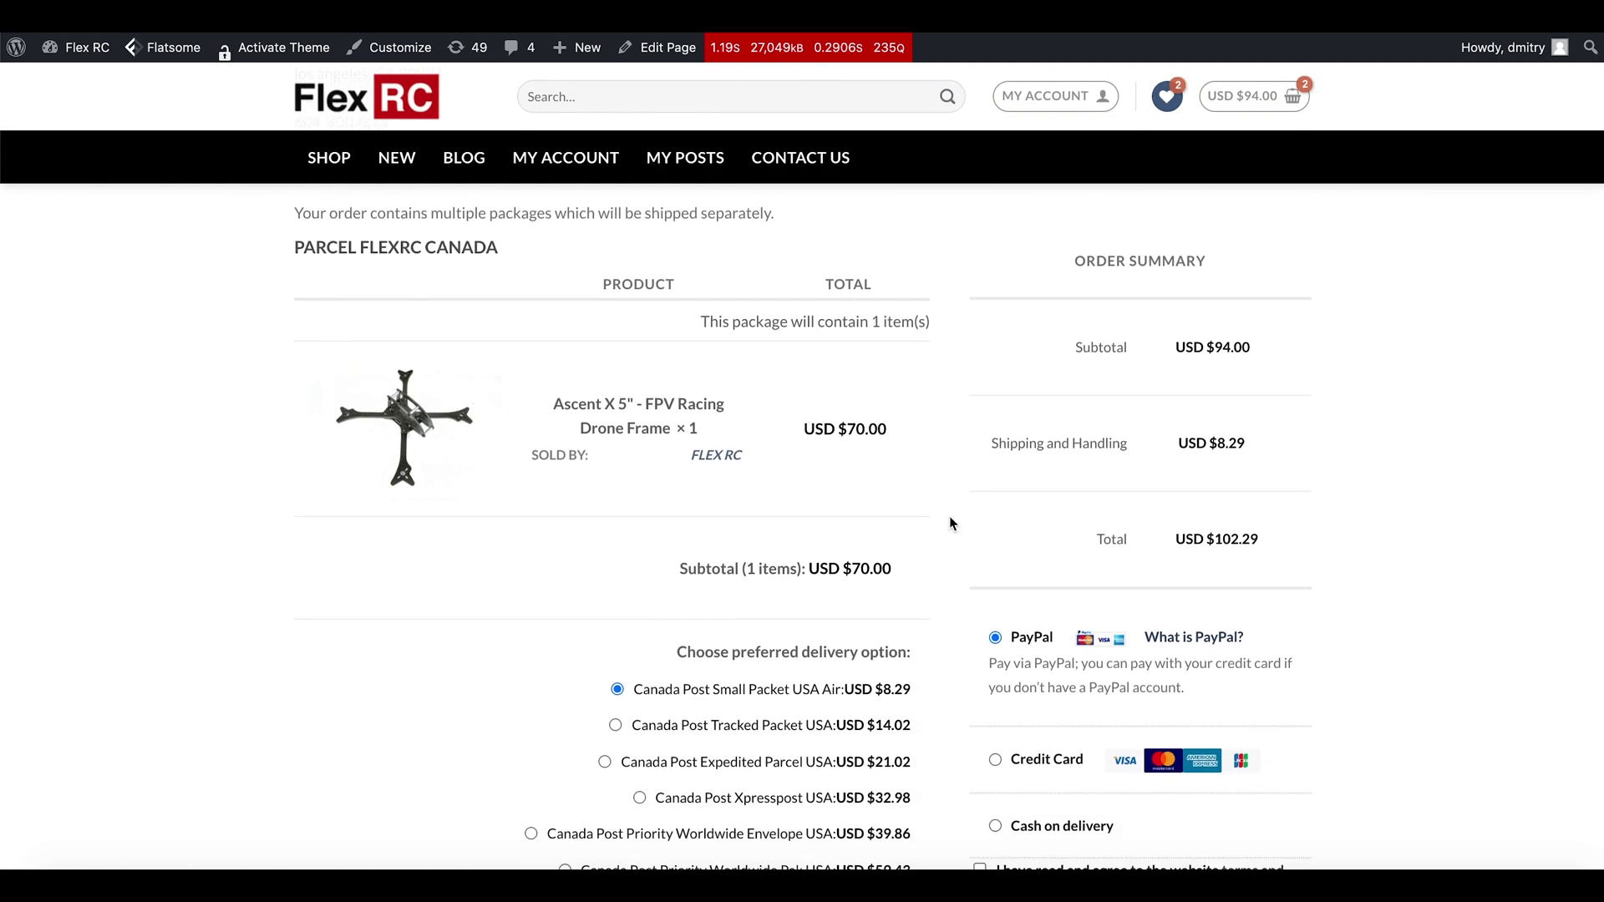
{"action": "scroll", "coordinate": [936, 690], "scroll_direction": "down", "scroll_amount": 2}
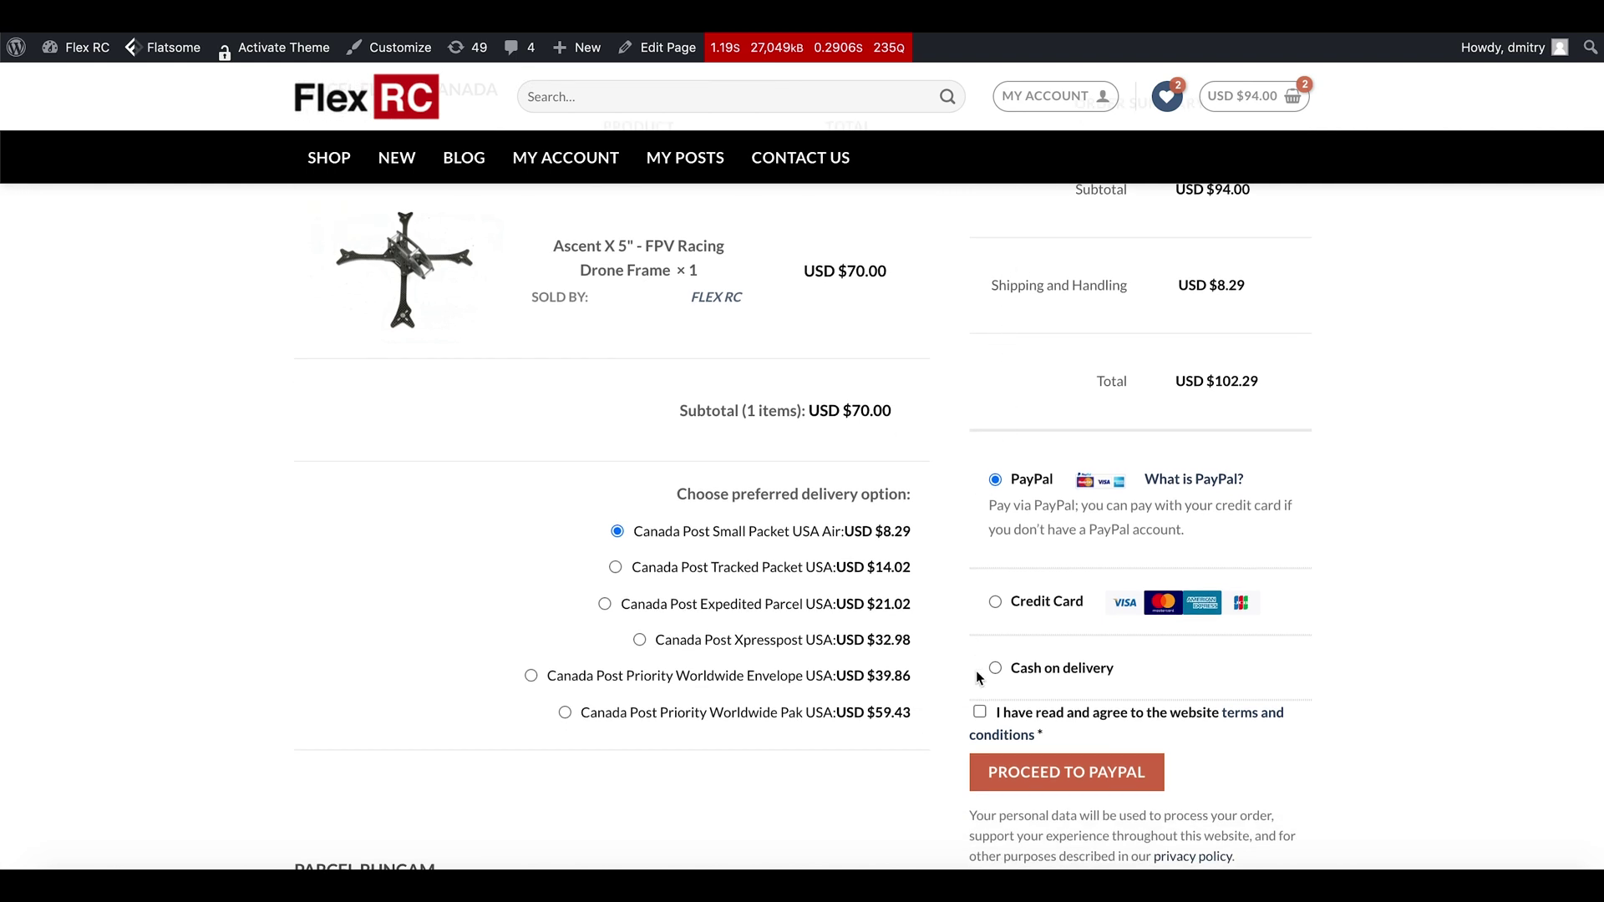
{"action": "scroll", "coordinate": [1335, 627], "scroll_direction": "down", "scroll_amount": 4}
{"action": "scroll", "coordinate": [1335, 625], "scroll_direction": "down", "scroll_amount": 5}
{"action": "scroll", "coordinate": [1334, 625], "scroll_direction": "up", "scroll_amount": 8}
{"action": "scroll", "coordinate": [1334, 626], "scroll_direction": "up", "scroll_amount": 7}
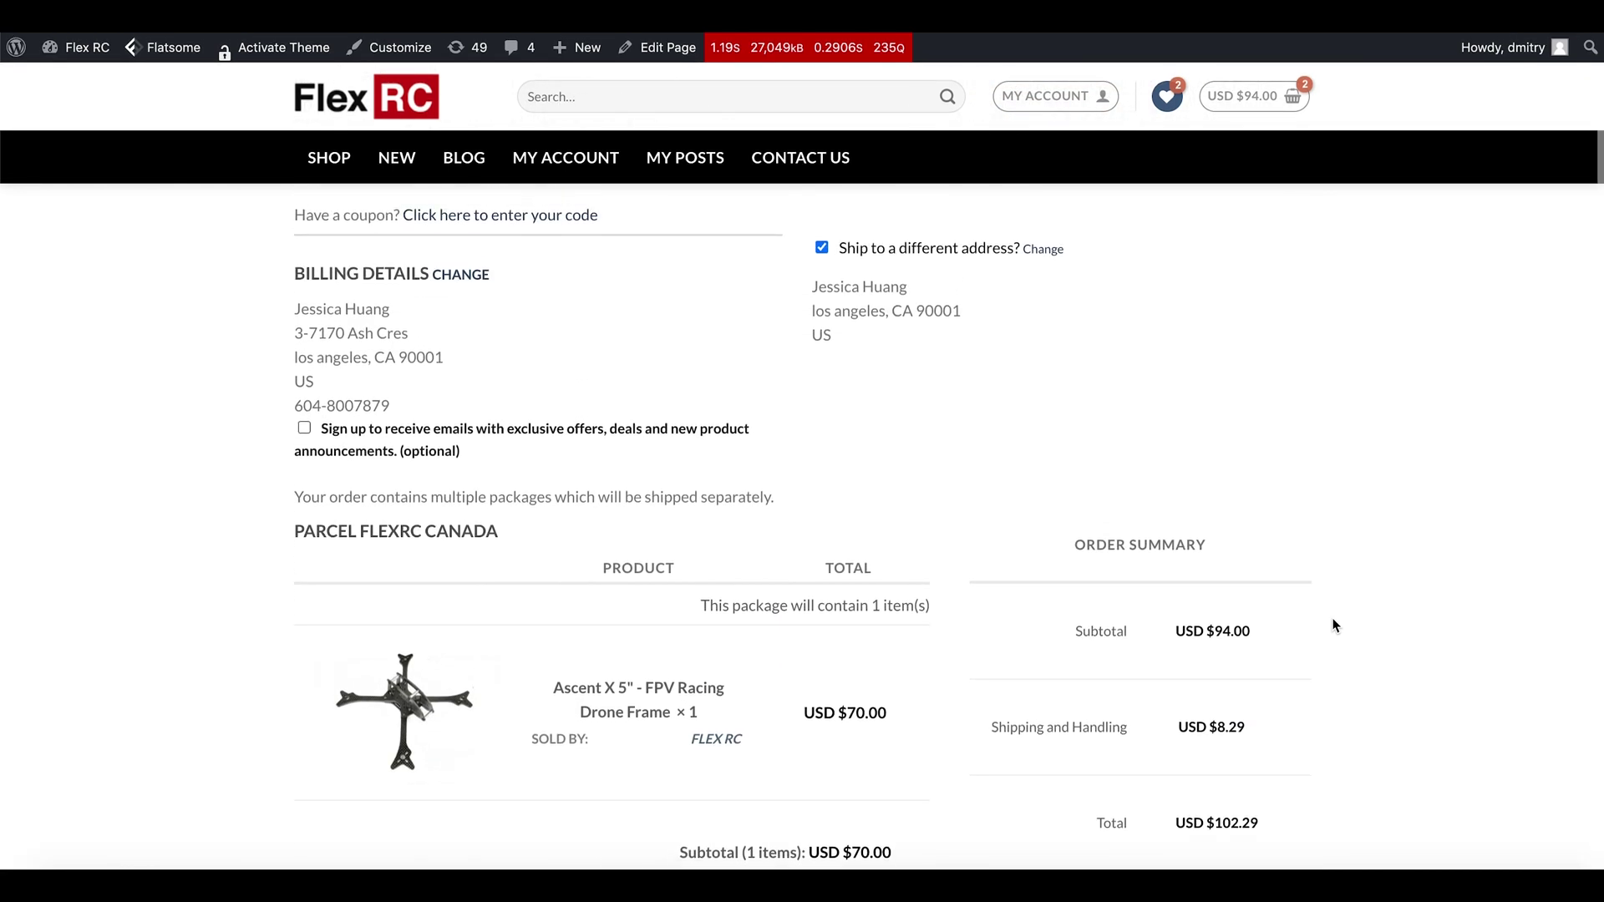
{"action": "scroll", "coordinate": [1335, 625], "scroll_direction": "up", "scroll_amount": 2}
{"action": "scroll", "coordinate": [1334, 626], "scroll_direction": "up", "scroll_amount": 1}
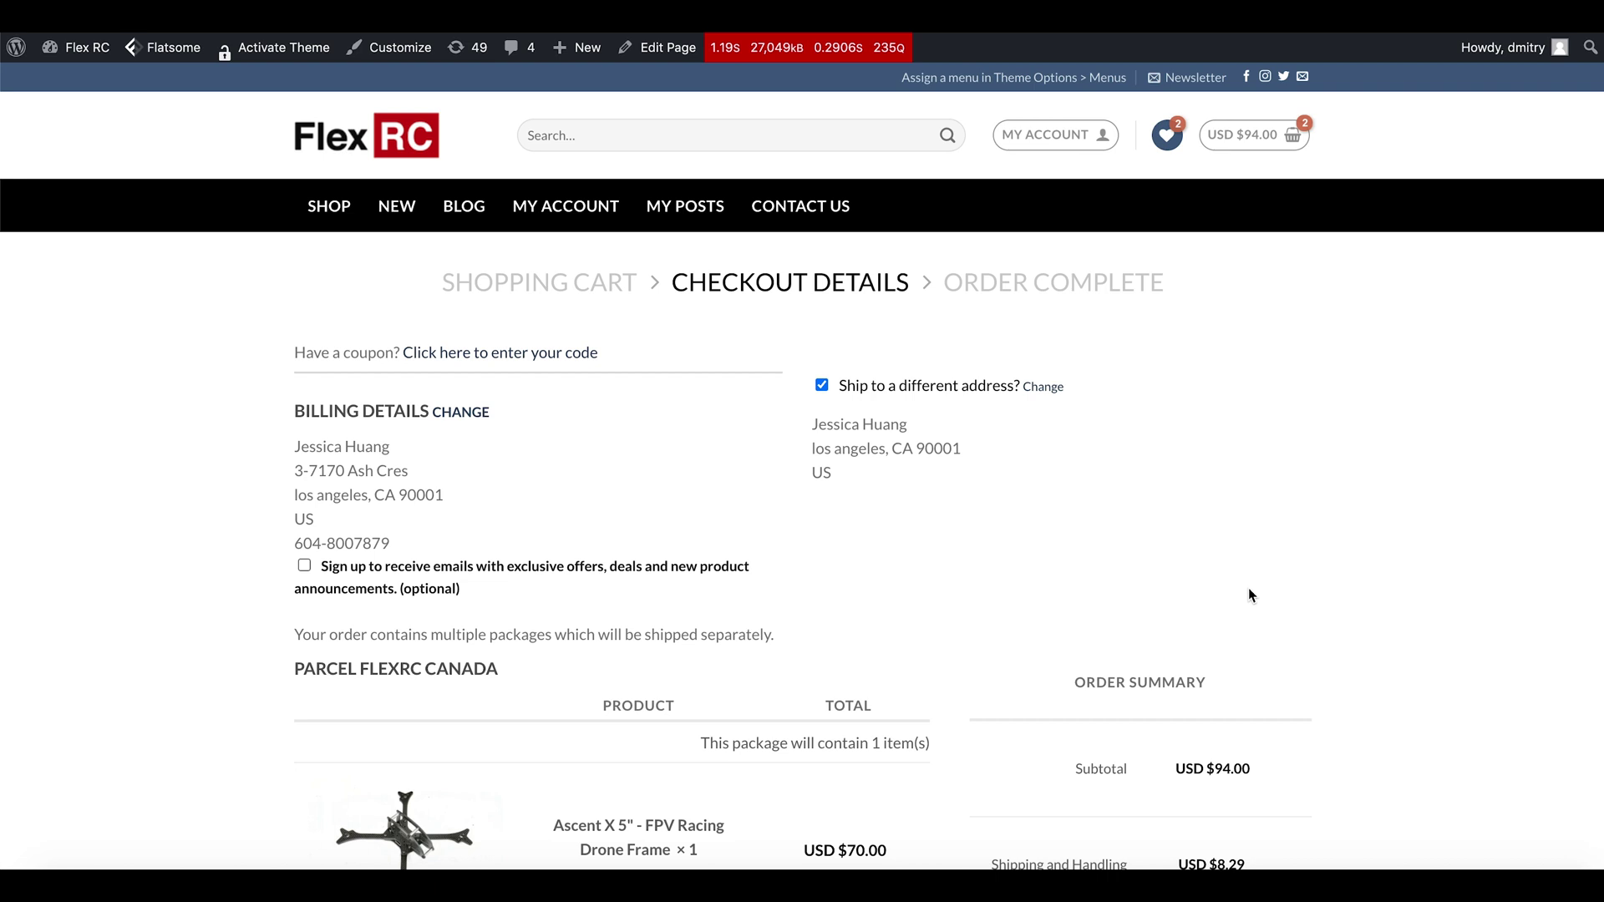
{"action": "scroll", "coordinate": [1249, 595], "scroll_direction": "down", "scroll_amount": 3}
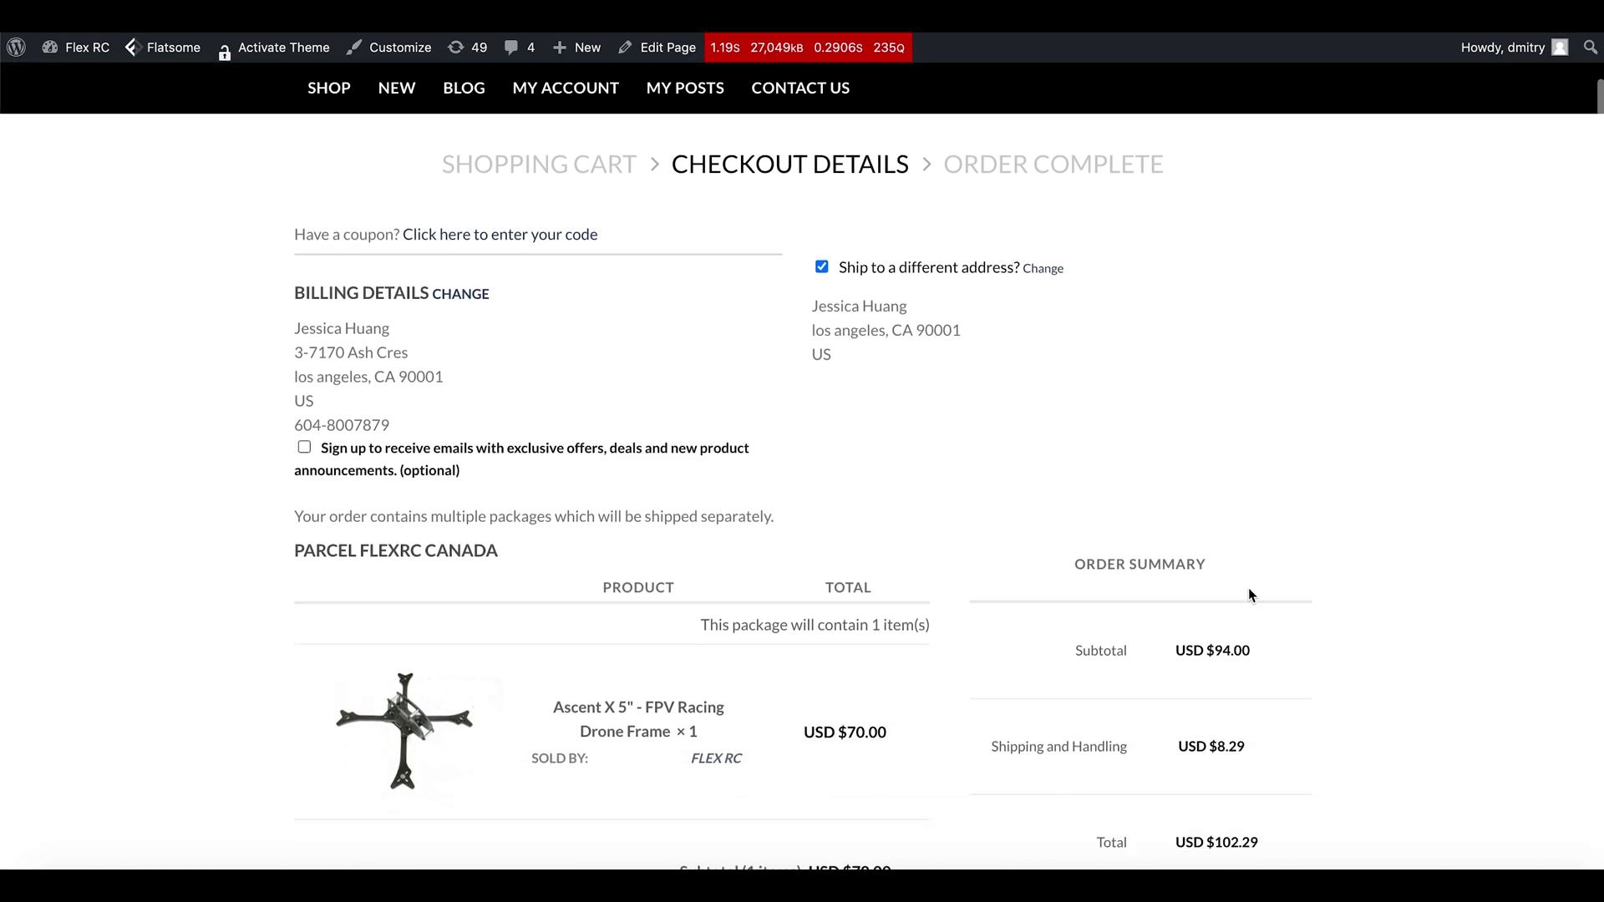
{"action": "scroll", "coordinate": [1249, 590], "scroll_direction": "down", "scroll_amount": 2}
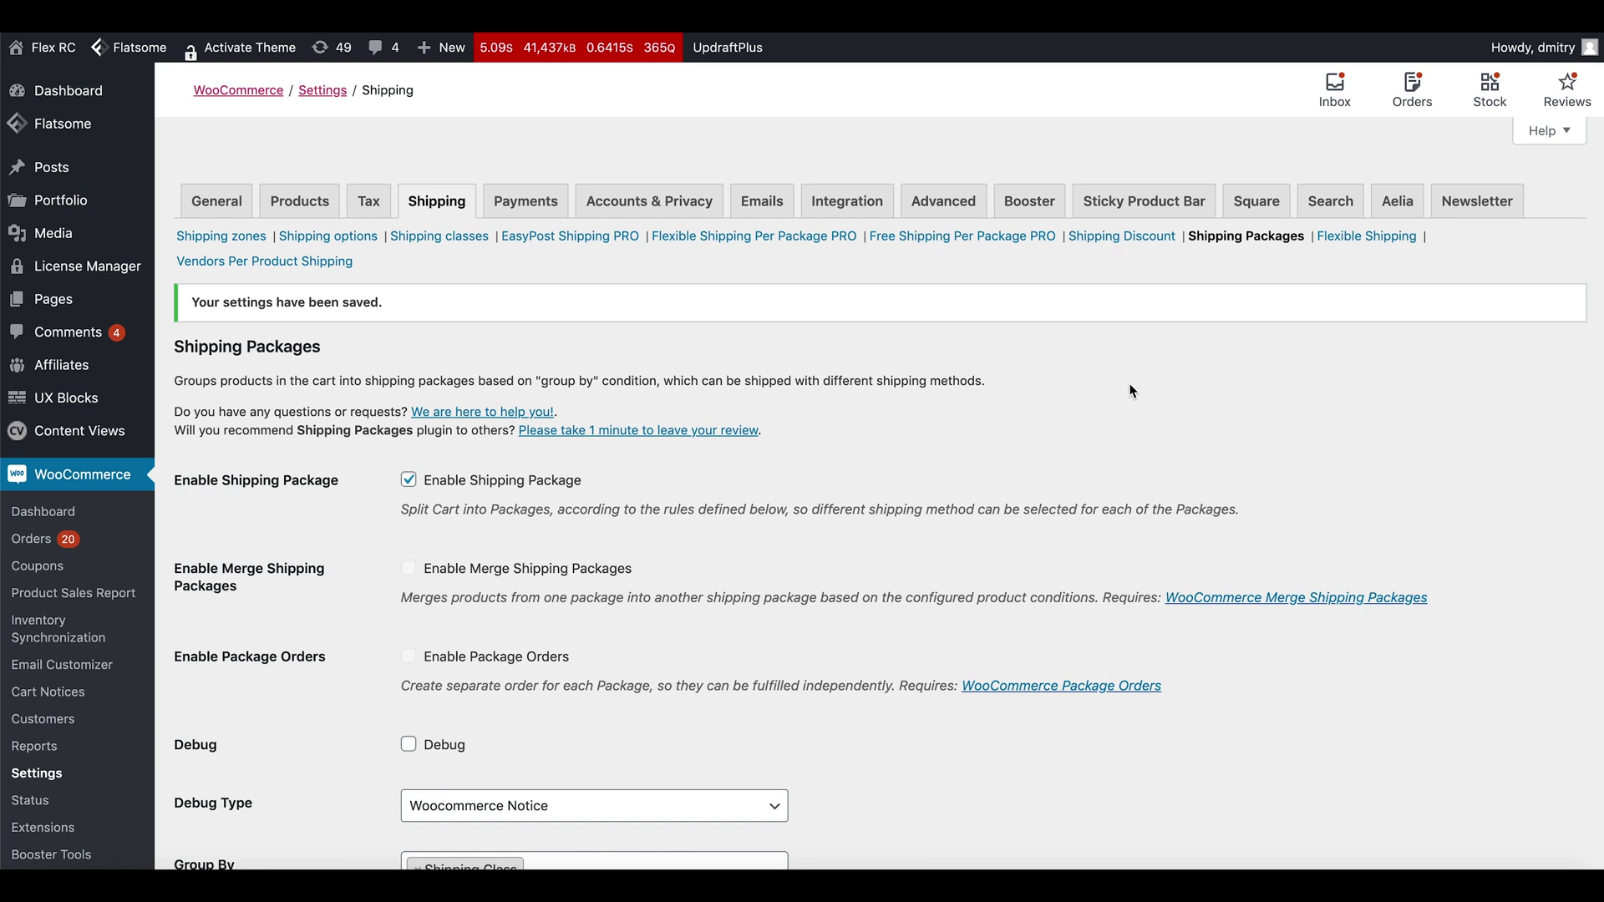
Return to the WooCommerce Shipping Packages settings and review the available options
{"action": "scroll", "coordinate": [716, 504], "scroll_direction": "down", "scroll_amount": 3}
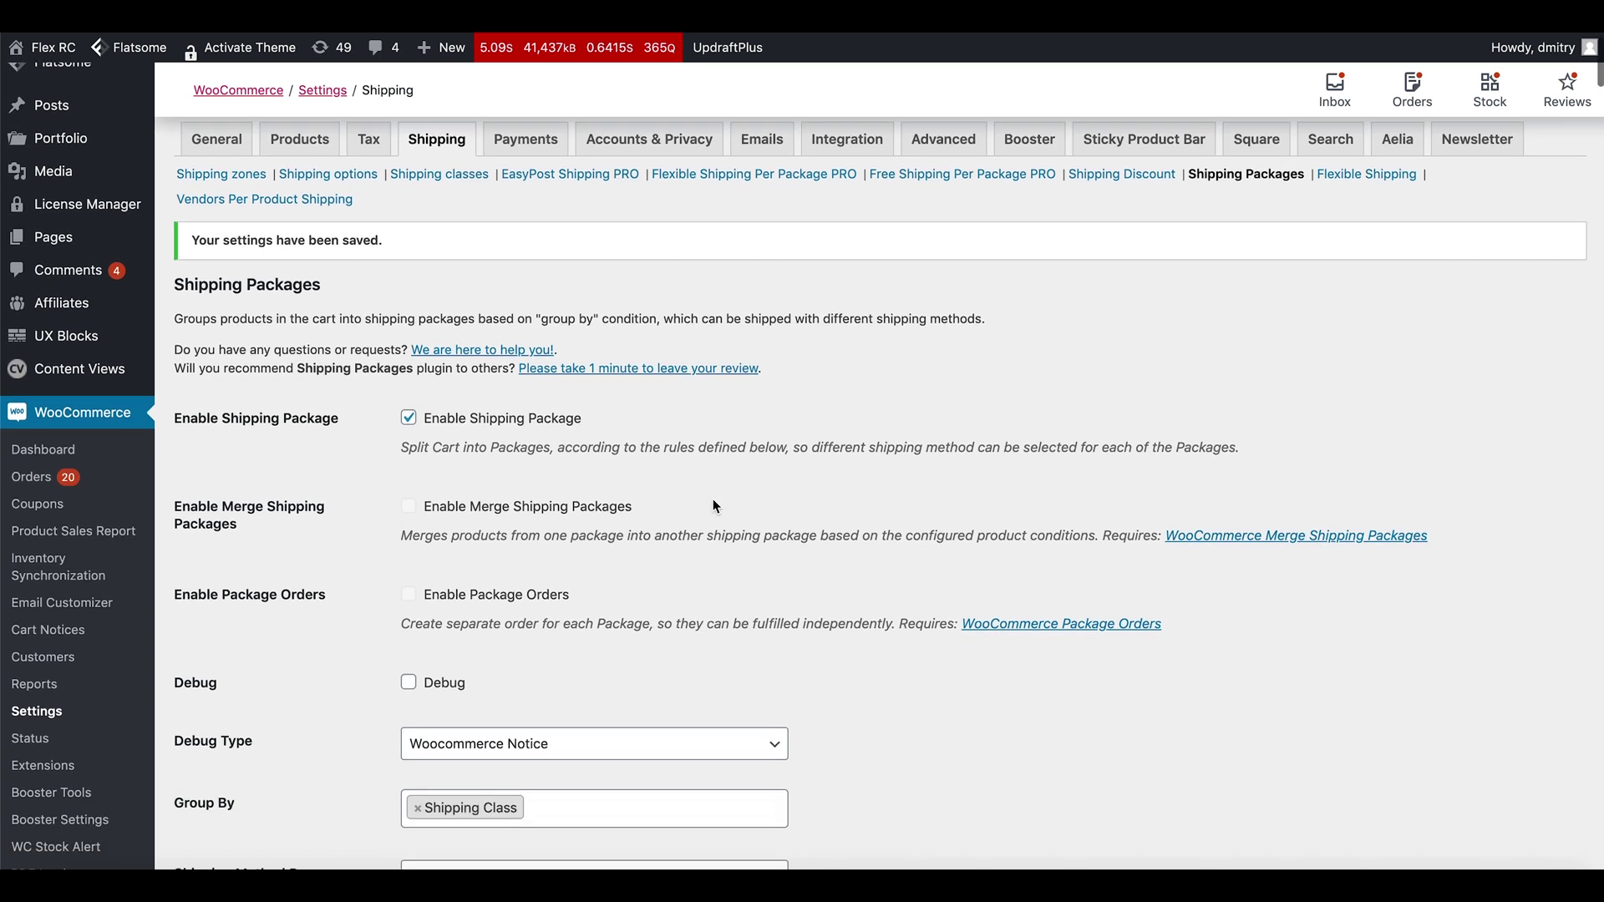